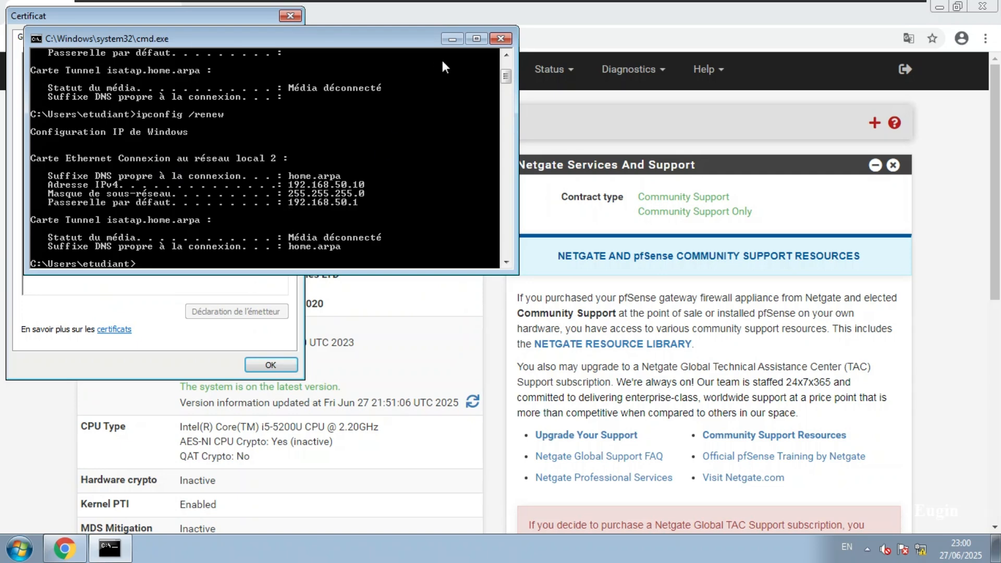
# Close the cmd.exe window and the Certificate dialog to uncover the pfSense dashboard
pyautogui.click(502, 39)
pyautogui.moveTo(217, 19); pyautogui.dragTo(535, 74)
pyautogui.click(606, 72)
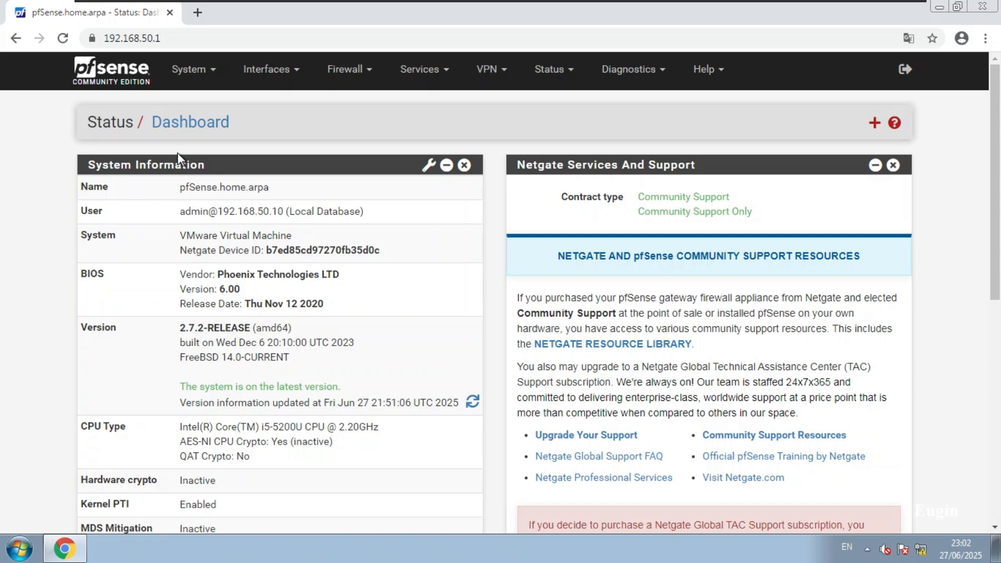
# Uncheck Enable Captive Portal for the securite zone and save, then dismiss the site security info
pyautogui.click(420, 70)
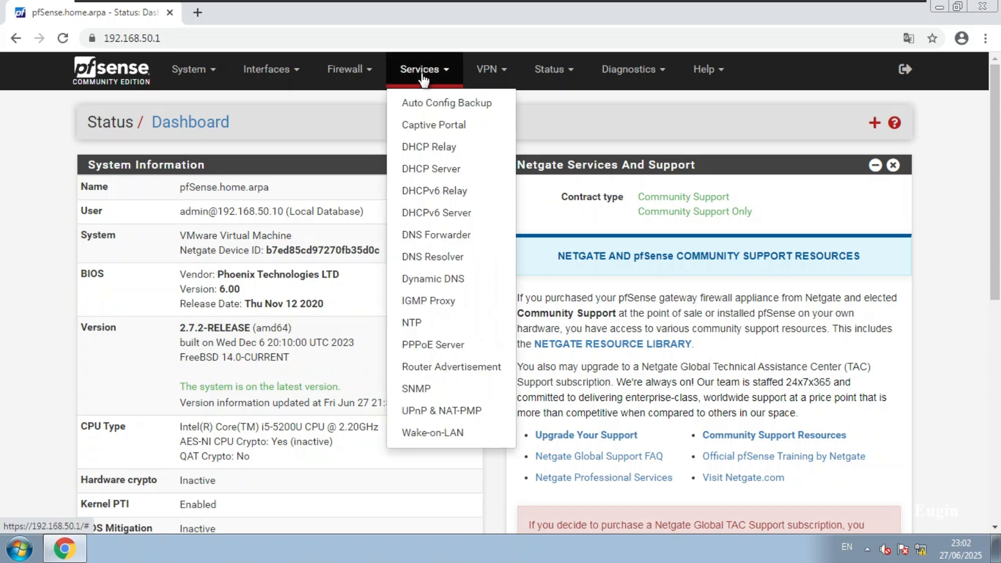
pyautogui.click(433, 126)
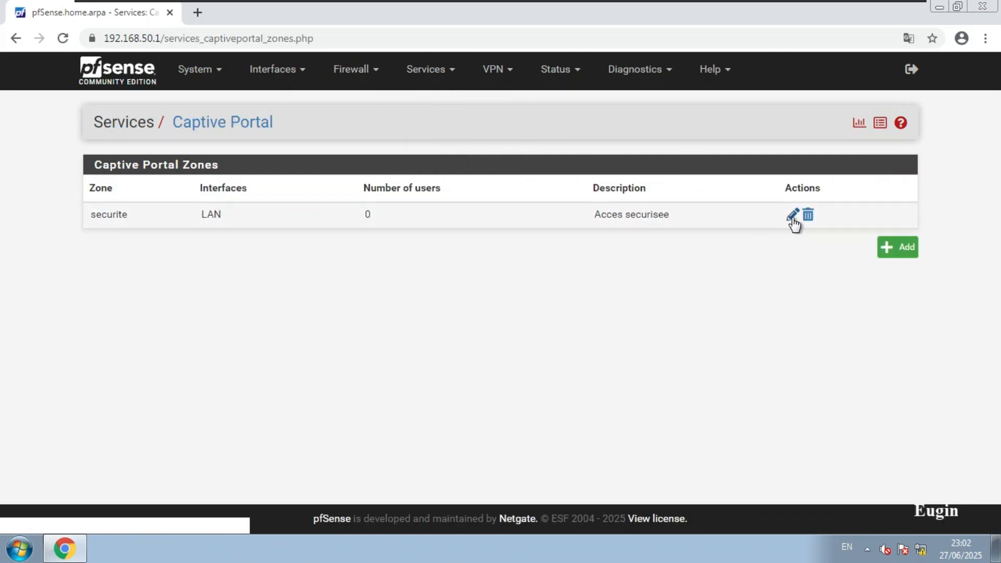
pyautogui.click(792, 215)
pyautogui.click(229, 245)
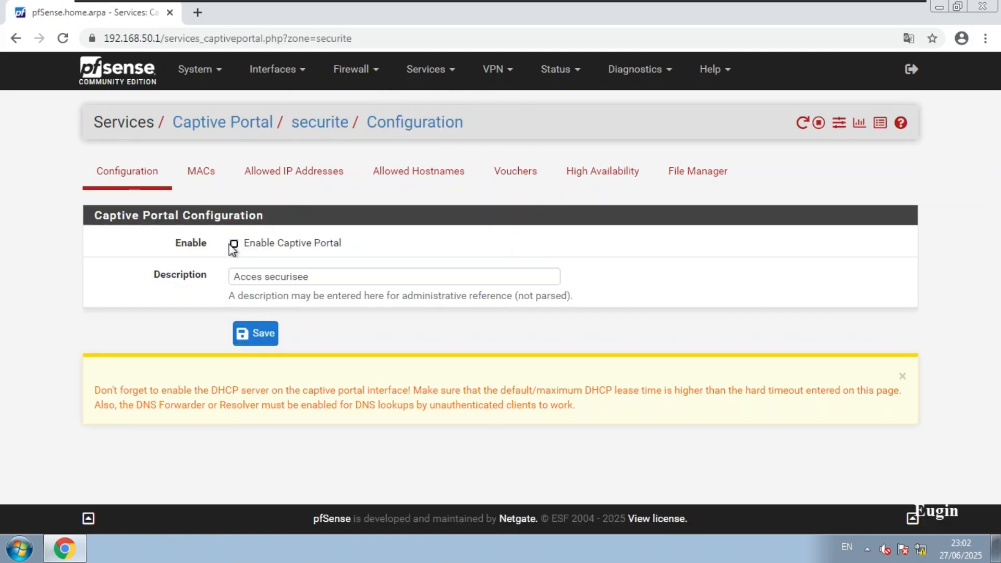
pyautogui.click(259, 334)
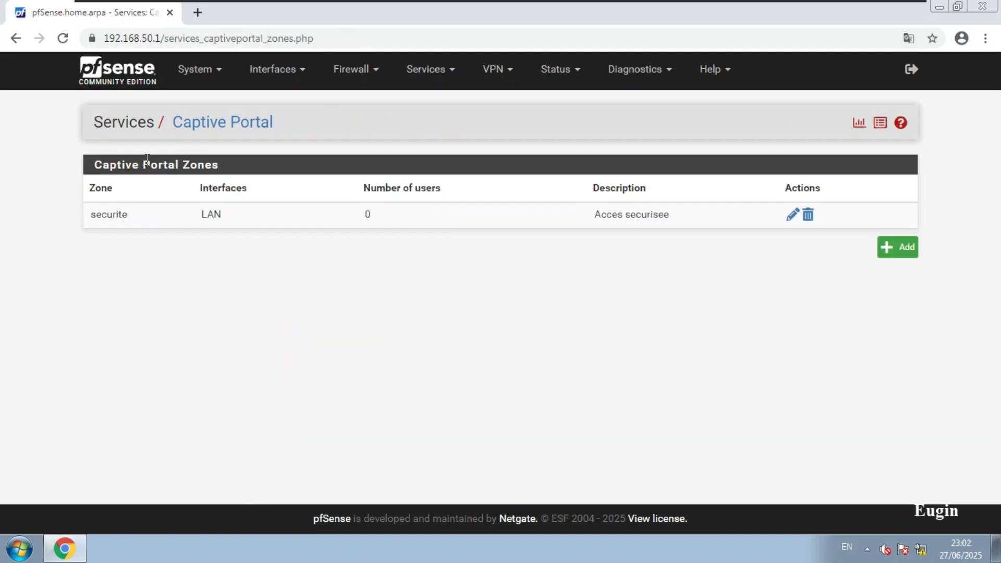
pyautogui.click(91, 38)
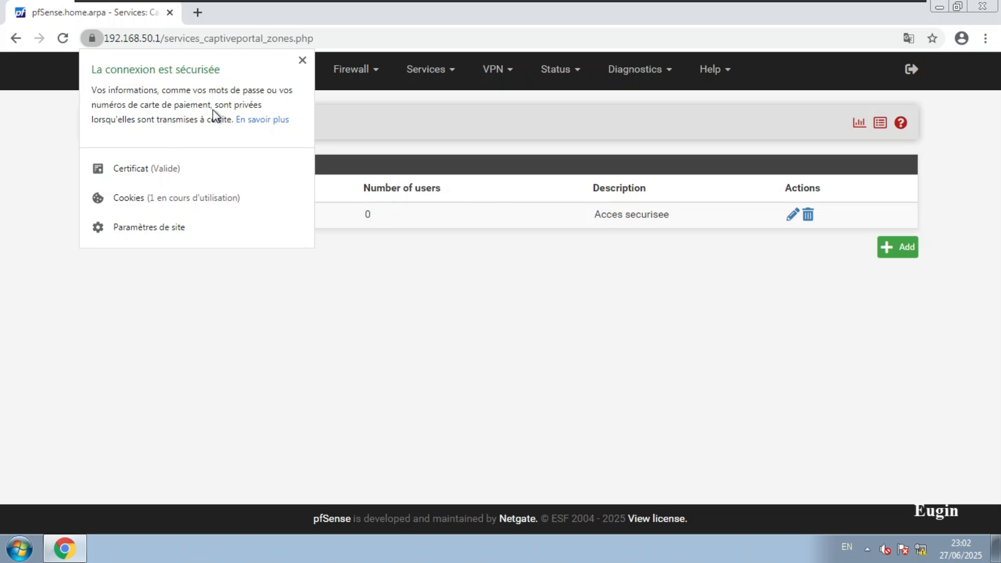
pyautogui.click(292, 299)
# Set the webConfigurator protocol under System > Advanced > Admin Access to HTTP and save
pyautogui.click(212, 73)
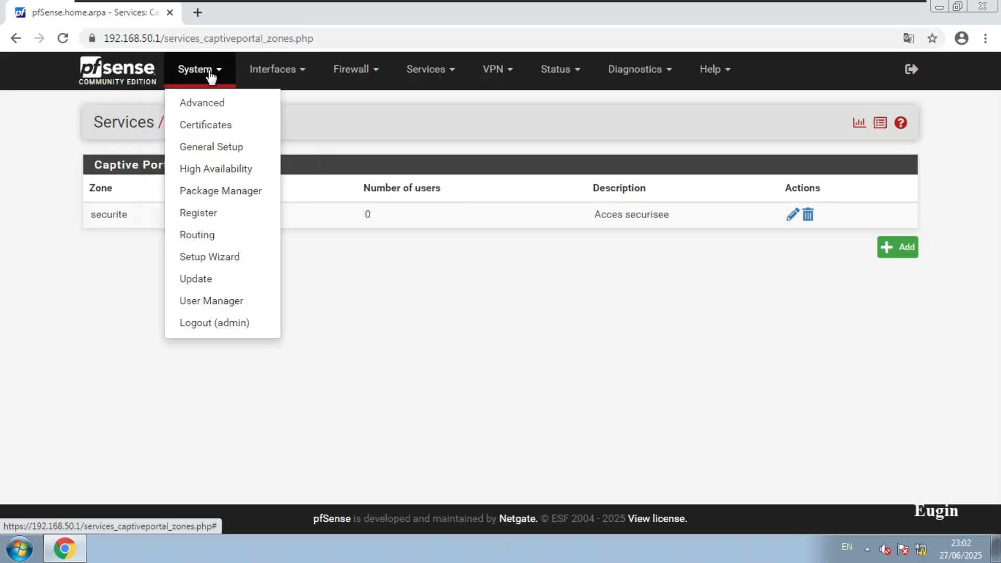
pyautogui.click(208, 101)
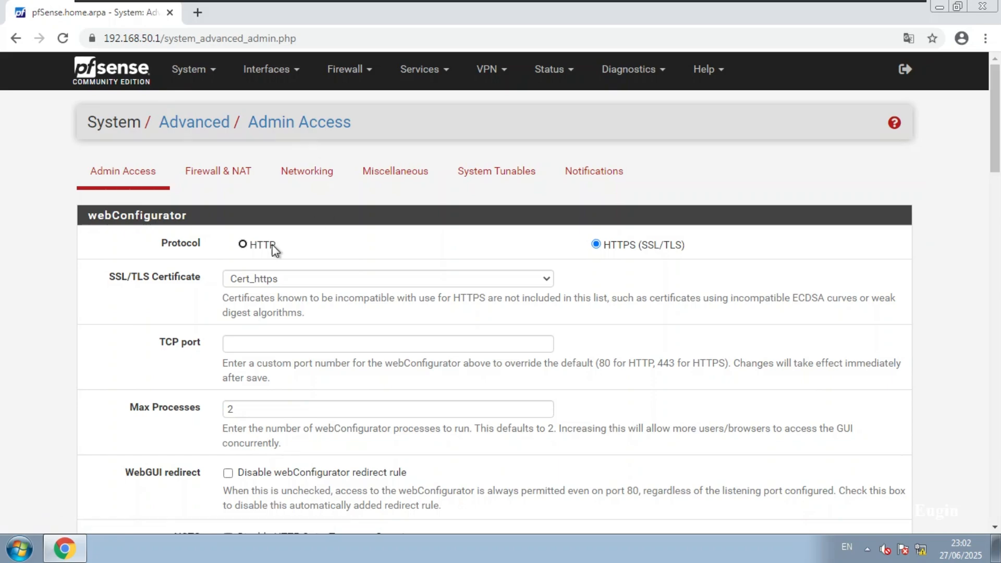
pyautogui.click(243, 244)
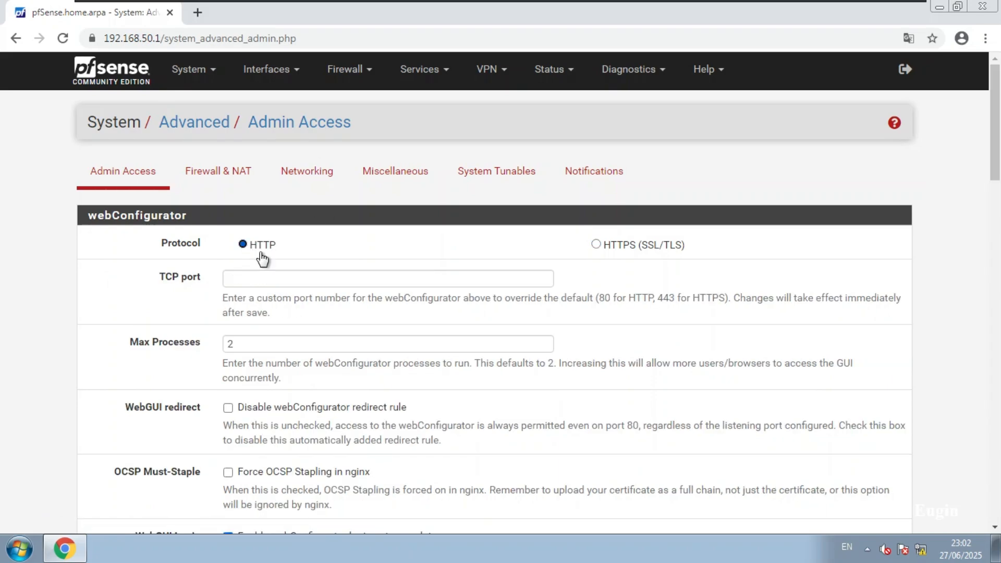
pyautogui.scroll(-10, 315, 278)
pyautogui.scroll(-15, 315, 277)
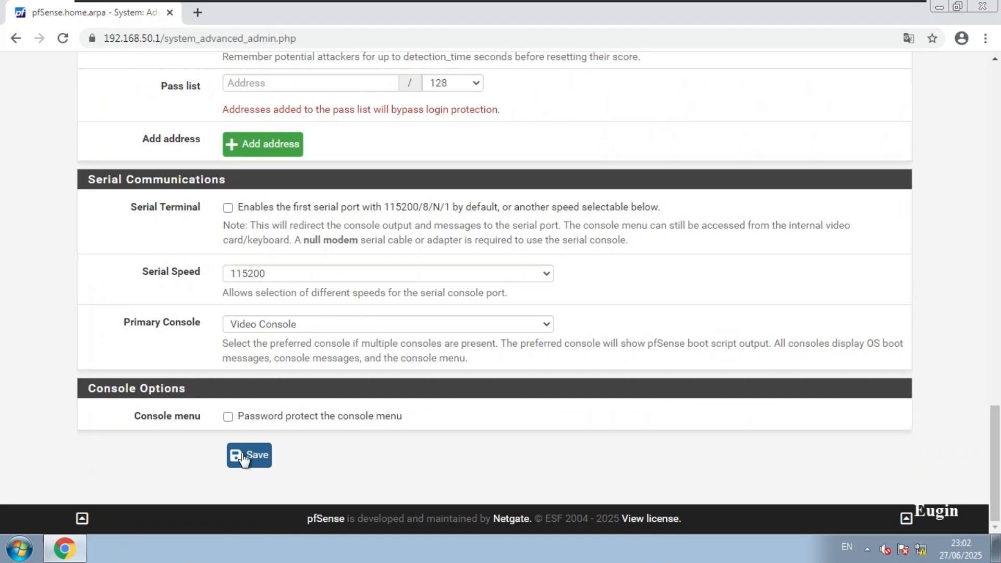
pyautogui.click(244, 459)
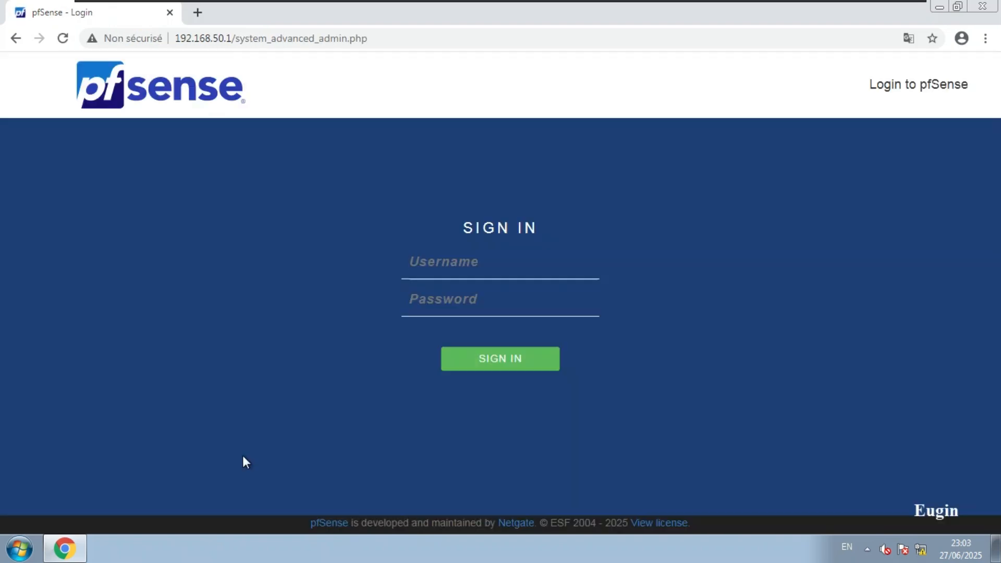
pyautogui.click(444, 265)
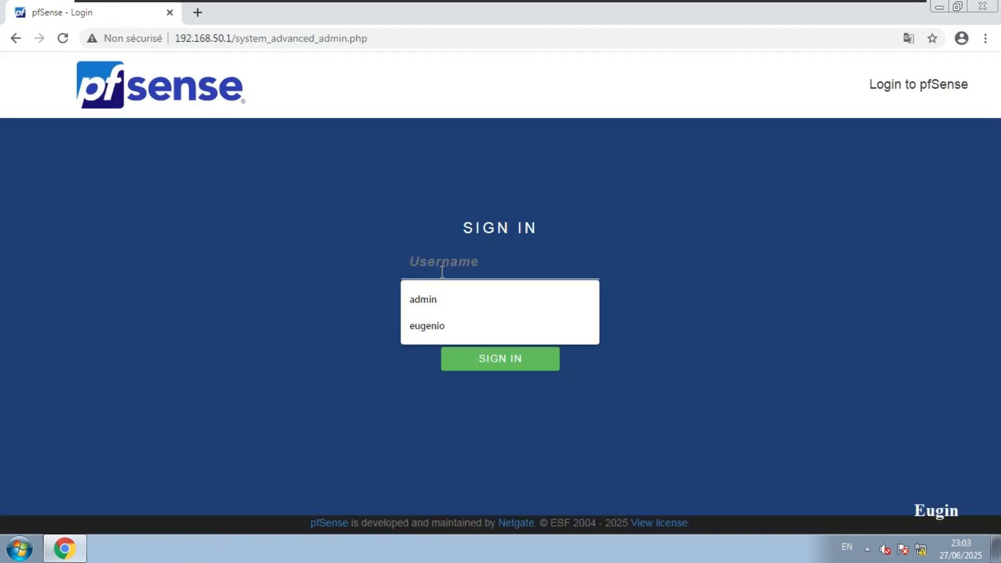
pyautogui.click(444, 301)
pyautogui.write('pfsense')
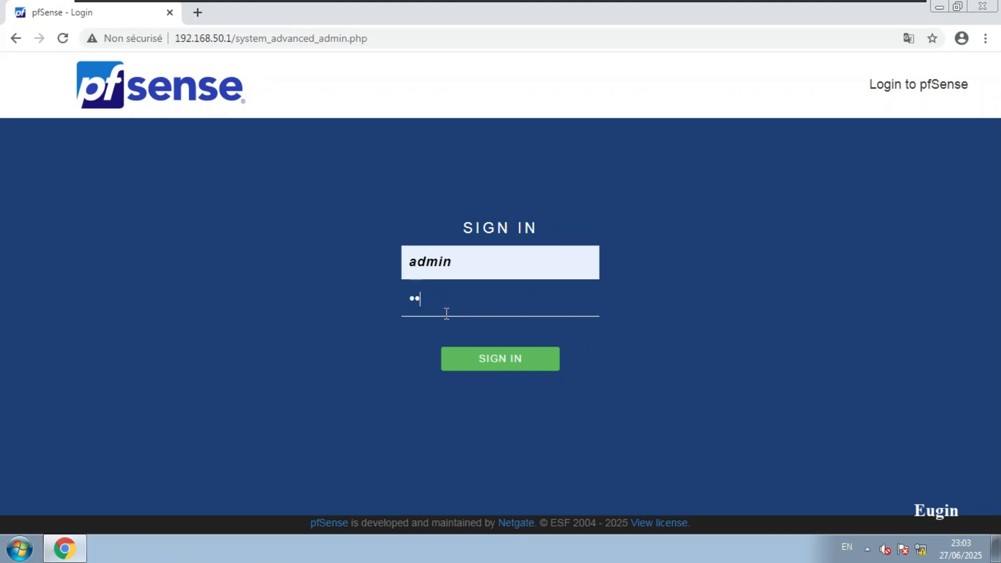
pyautogui.press('Return')
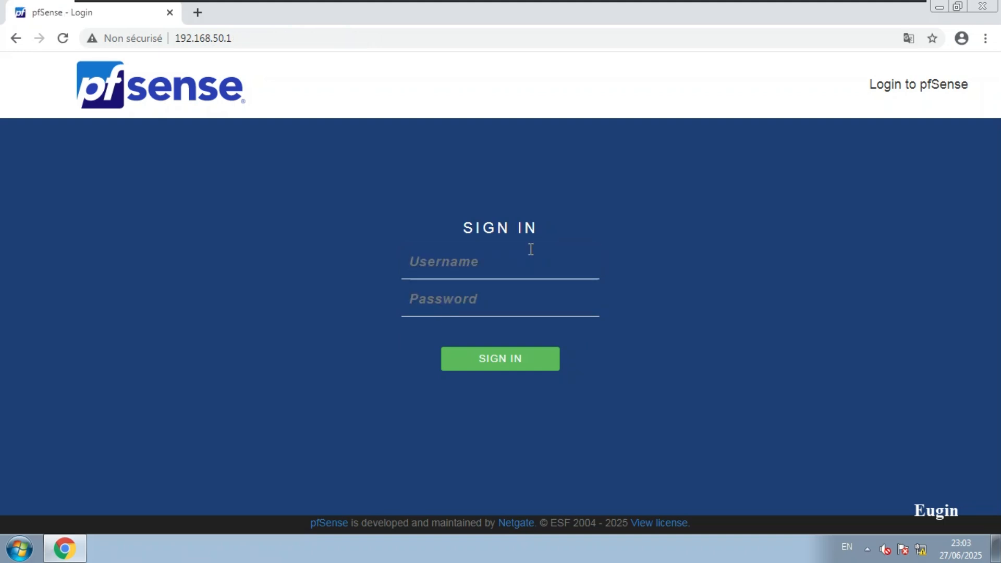
pyautogui.click(448, 265)
pyautogui.click(273, 244)
pyautogui.moveTo(572, 5)
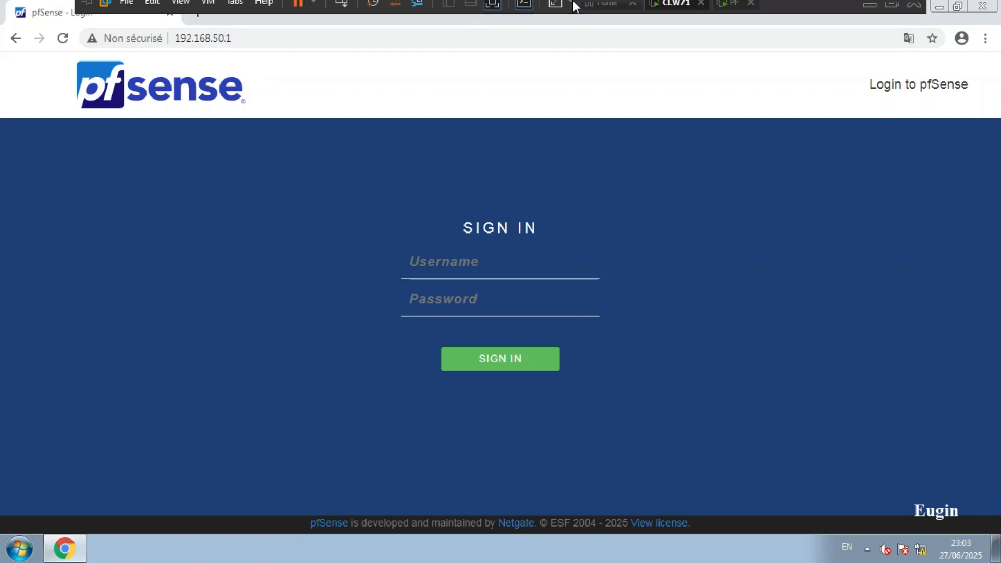
pyautogui.click(733, 11)
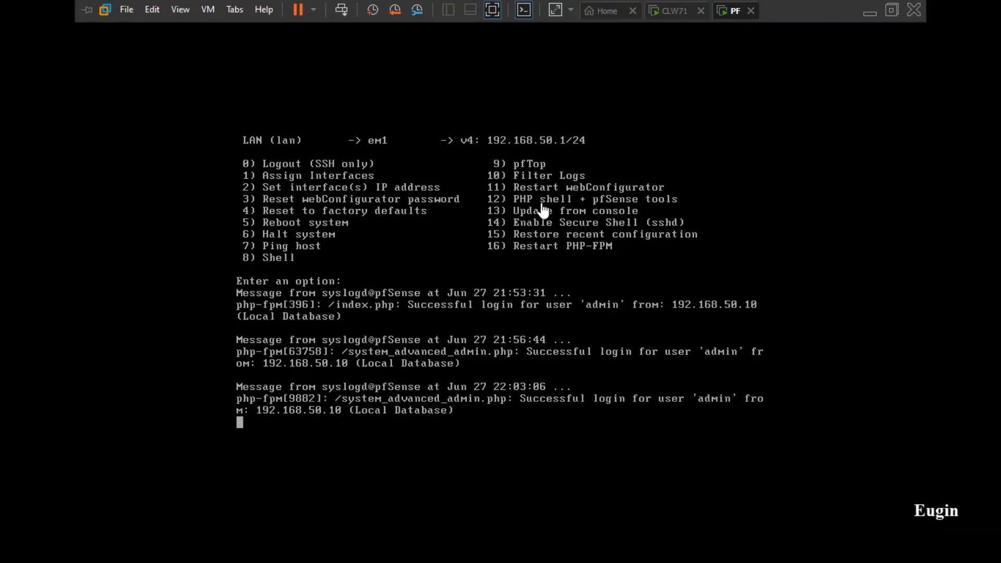
pyautogui.click(516, 290)
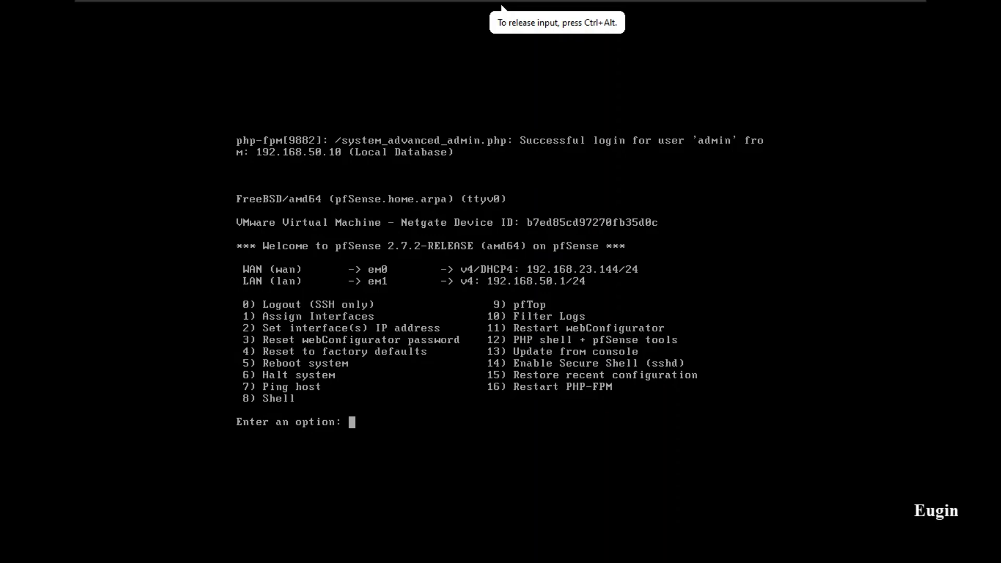
pyautogui.hotkey('ctrl', 'alt')
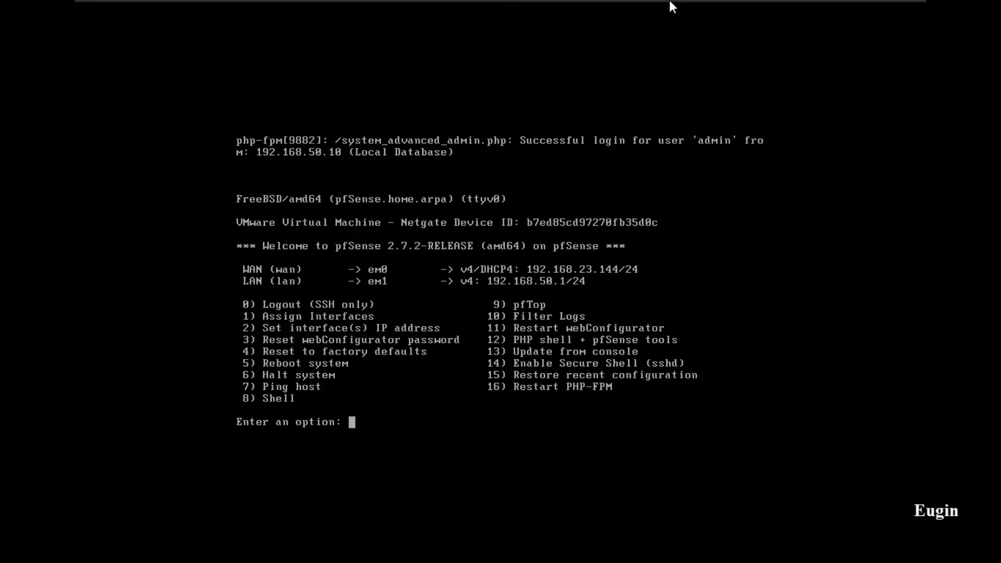
pyautogui.click(676, 11)
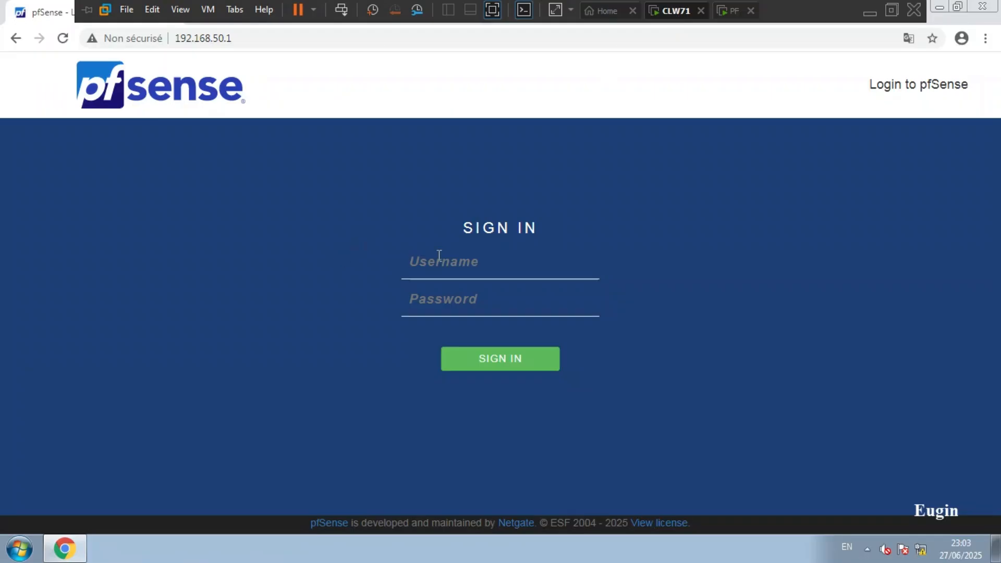
pyautogui.click(447, 260)
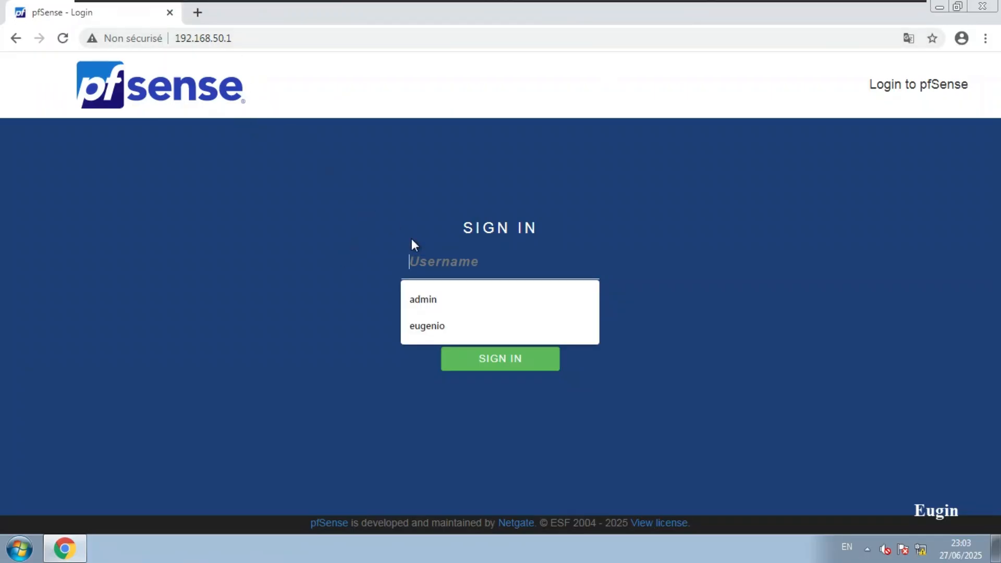
pyautogui.click(431, 299)
pyautogui.click(443, 306)
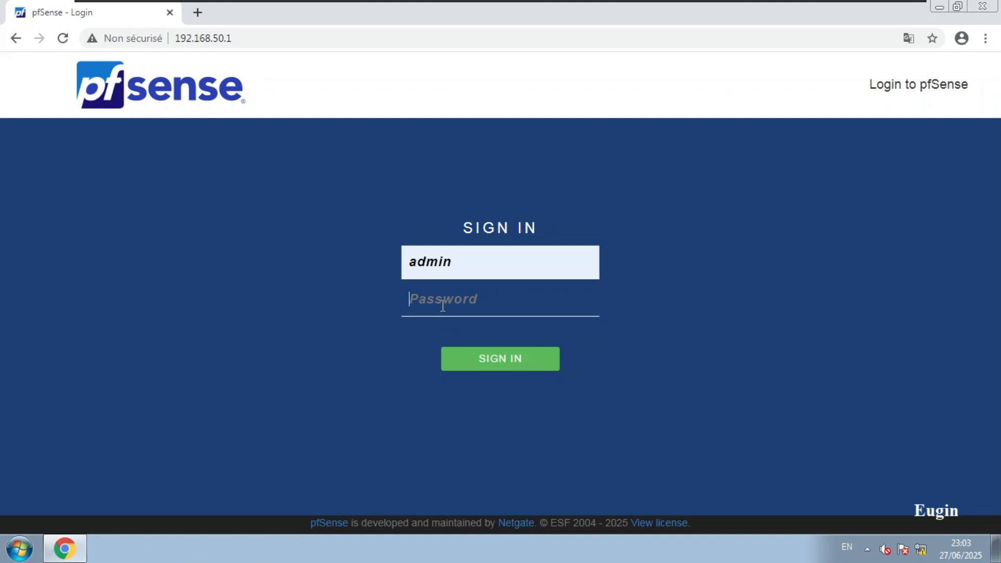
pyautogui.write('pfsense')
pyautogui.press('Return')
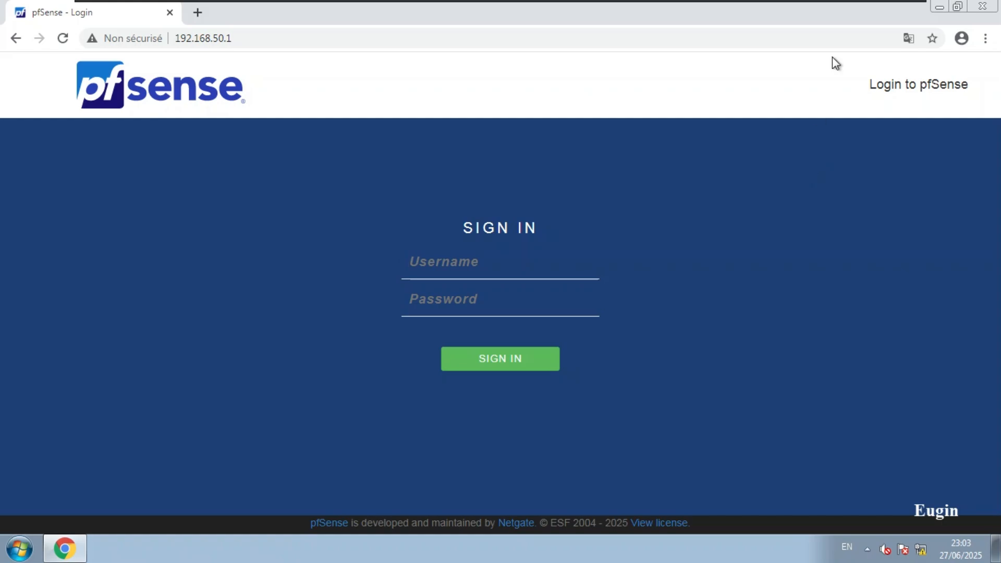
pyautogui.moveTo(772, 12)
pyautogui.click(722, 12)
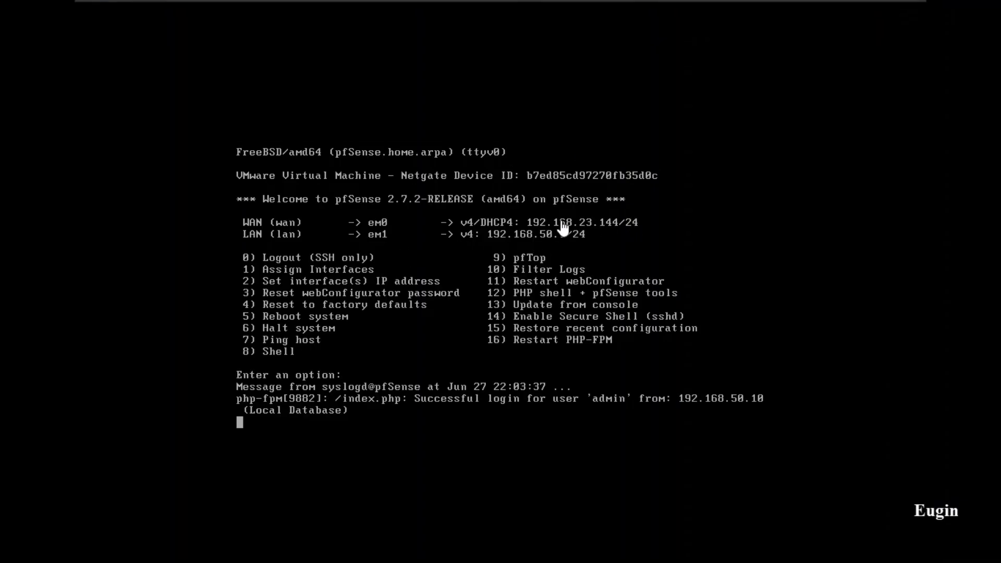
pyautogui.moveTo(777, 3)
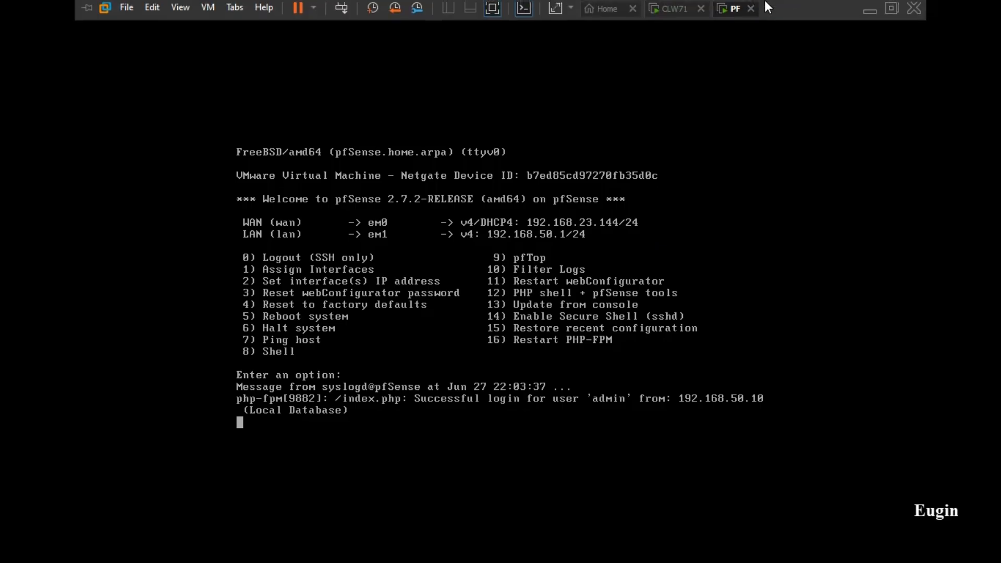
pyautogui.click(691, 15)
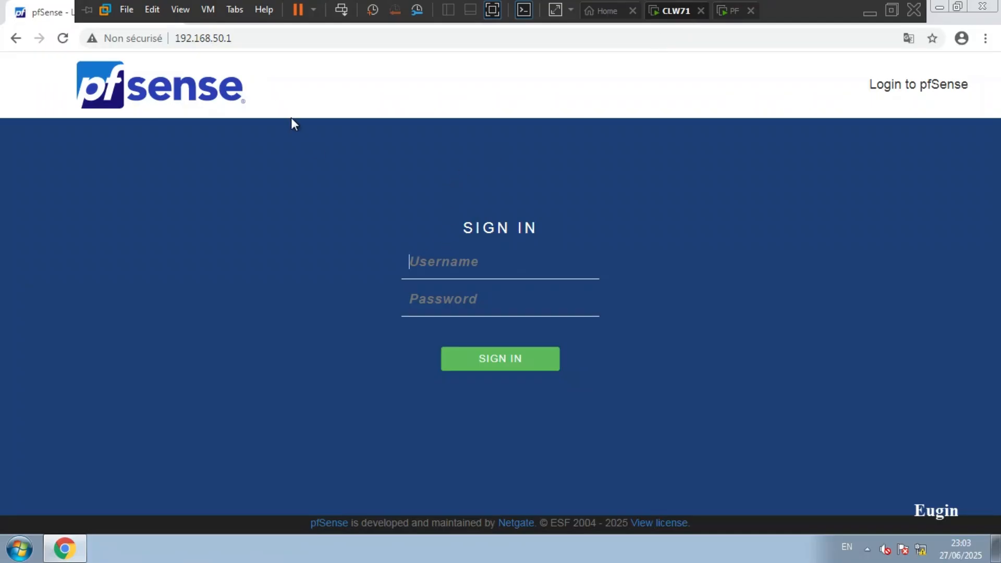
# Point the browser at the firewall's WAN address 192.168.23.144
pyautogui.moveTo(233, 38); pyautogui.dragTo(214, 40)
pyautogui.write('23.144')
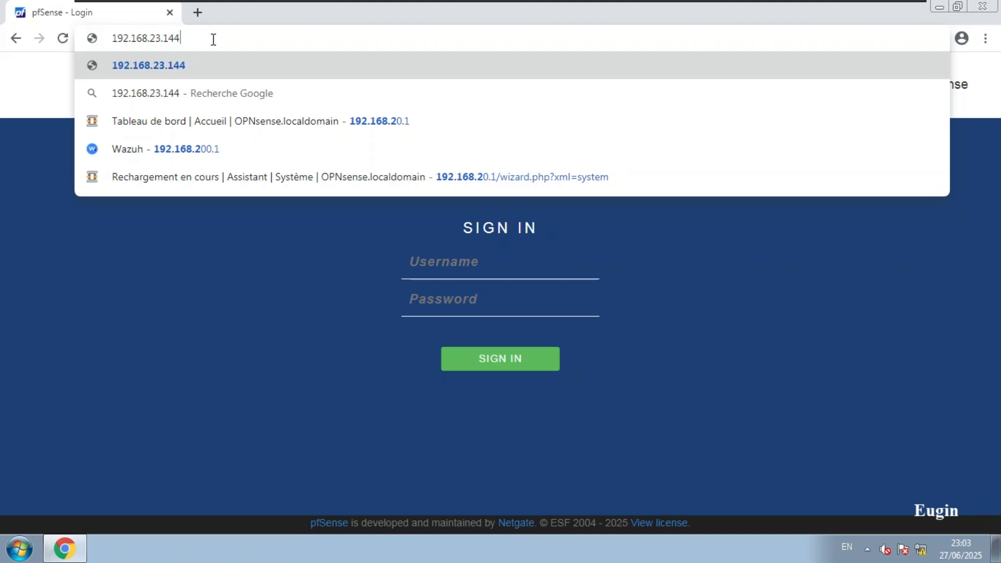
pyautogui.press('Return')
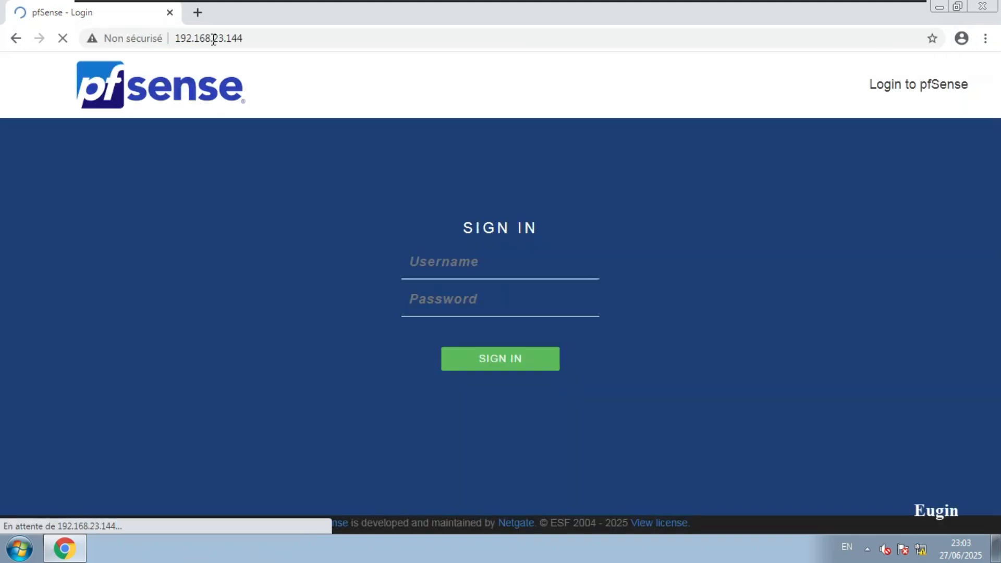
# Sign in with the admin username and the account password
pyautogui.click(443, 261)
pyautogui.write('admin')
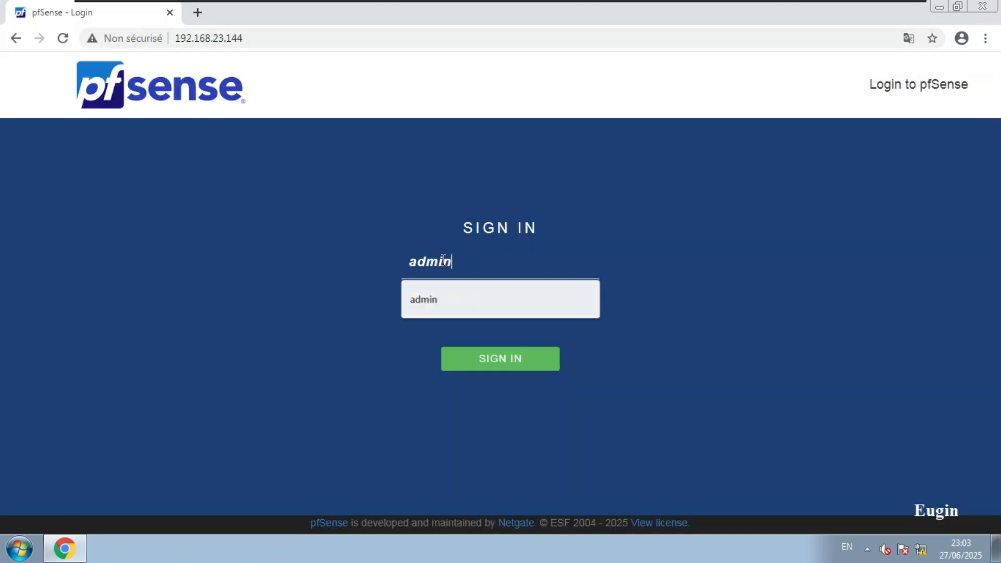
pyautogui.press('Tab')
pyautogui.write('pfsens')
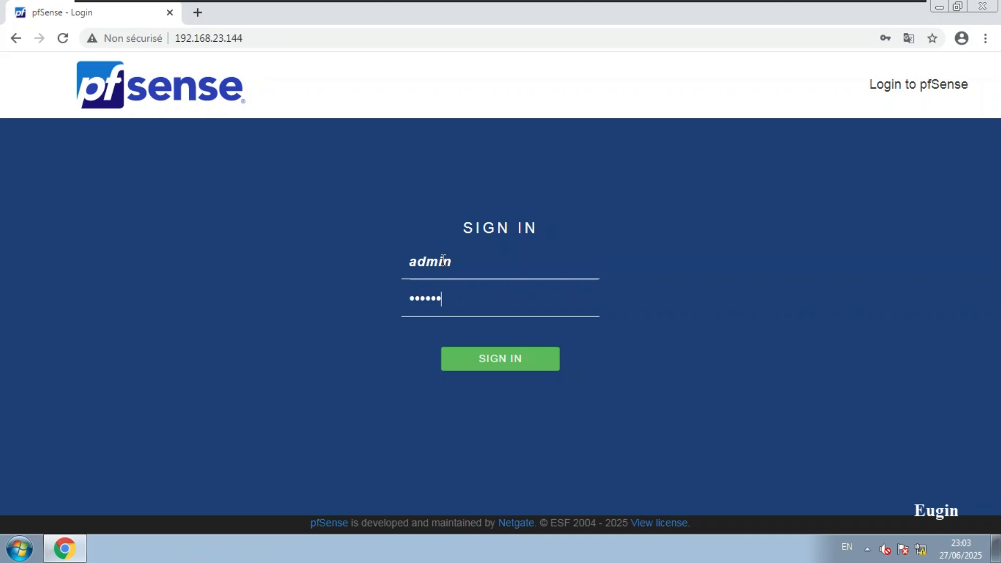
pyautogui.press('Return')
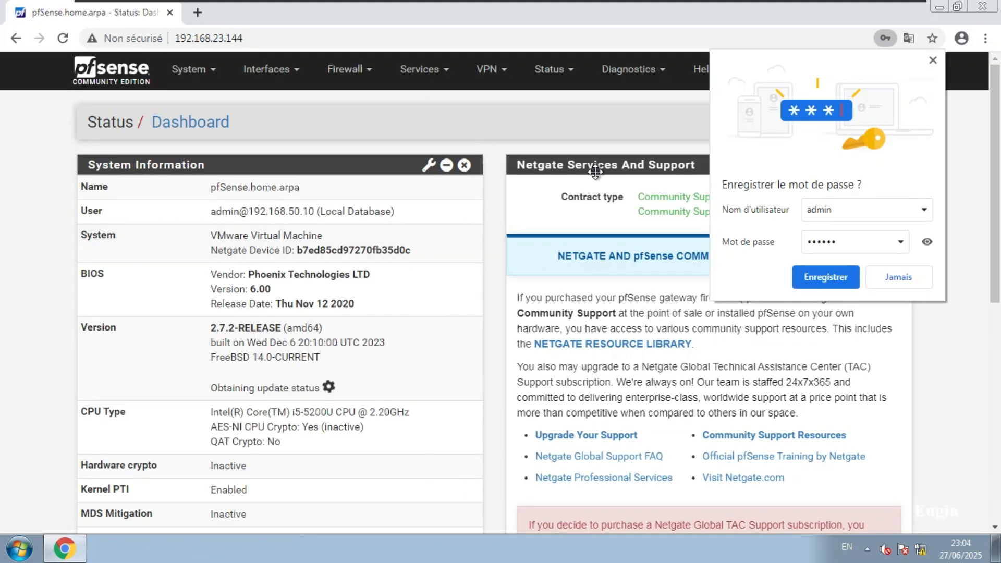
# Decline saving the password (Jamais) and close the site-security popup
pyautogui.click(888, 272)
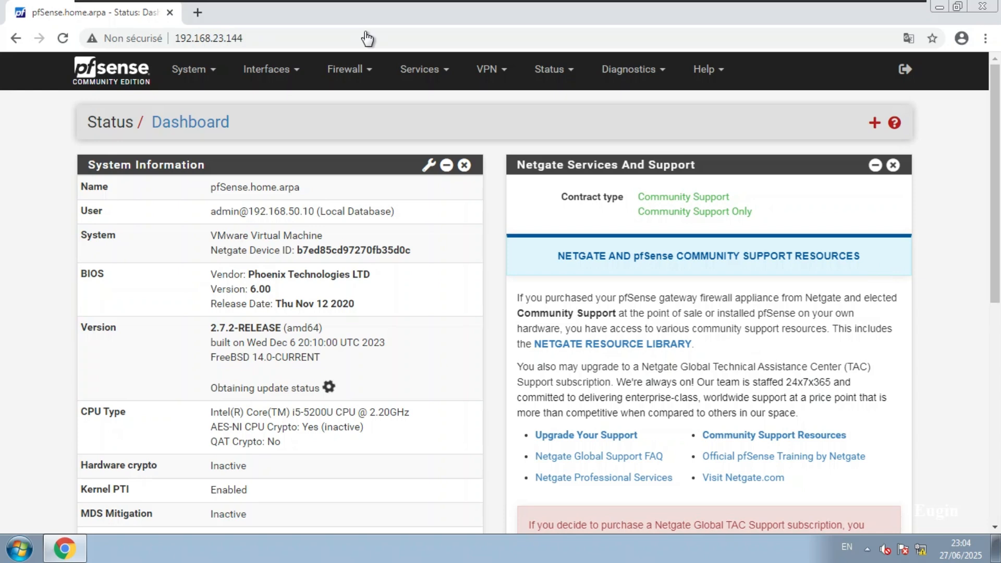
pyautogui.click(142, 40)
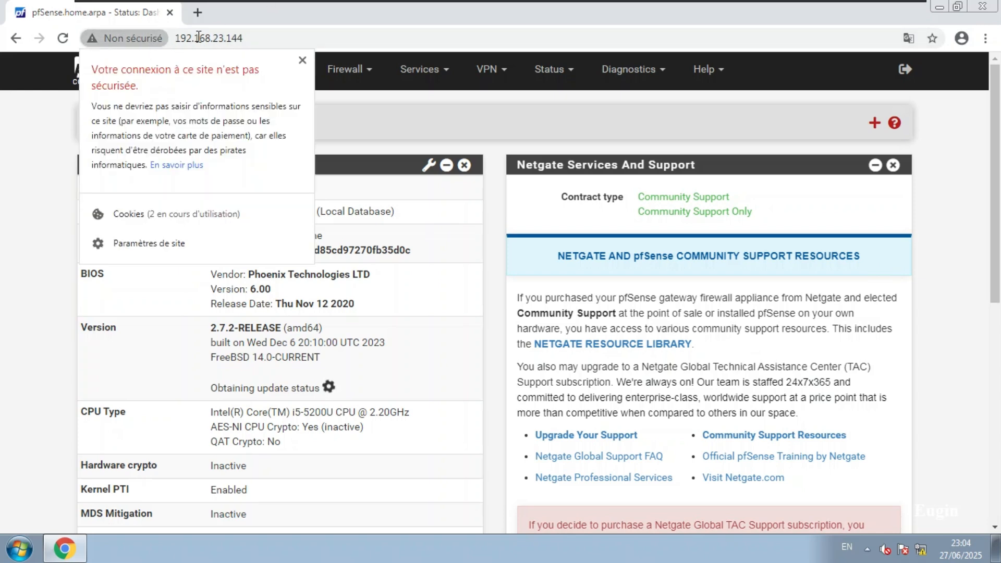
pyautogui.click(302, 62)
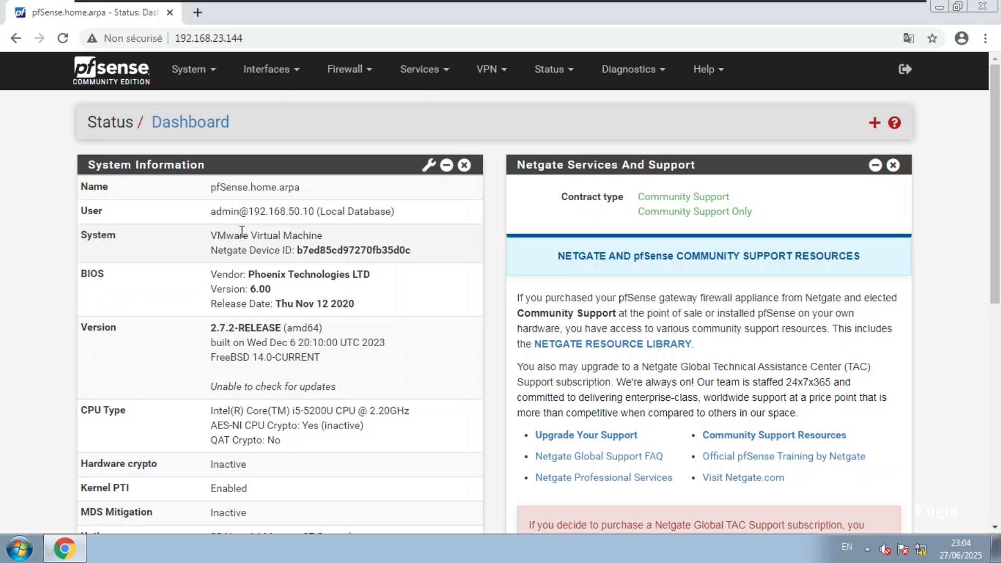
# Switch to the PF virtual machine tab and open its Settings
pyautogui.moveTo(691, 6)
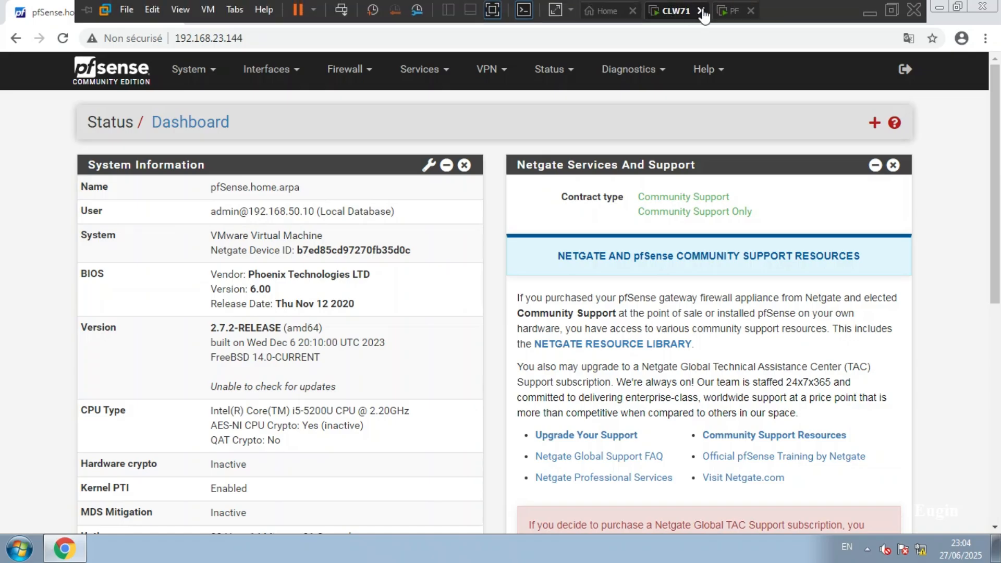
pyautogui.click(730, 12)
pyautogui.rightClick(732, 16)
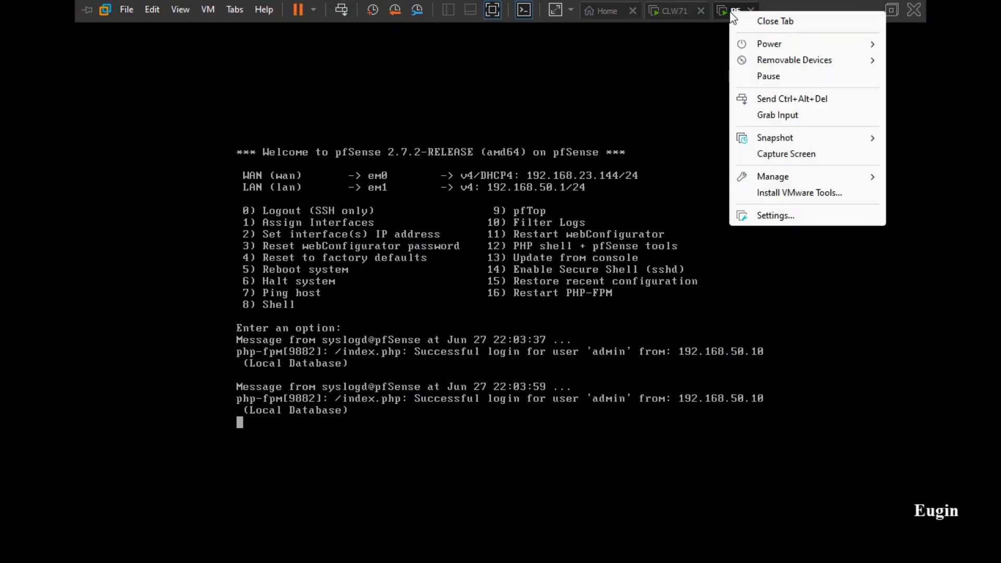
pyautogui.click(773, 217)
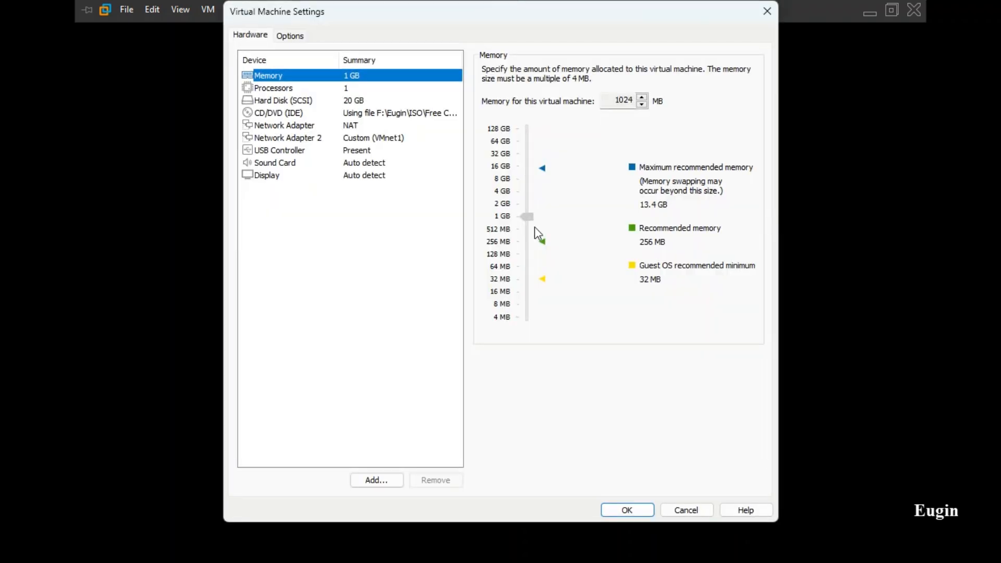
# Review both network adapters, cancel the settings, and exit full screen with Ctrl+Alt+Enter
pyautogui.click(361, 136)
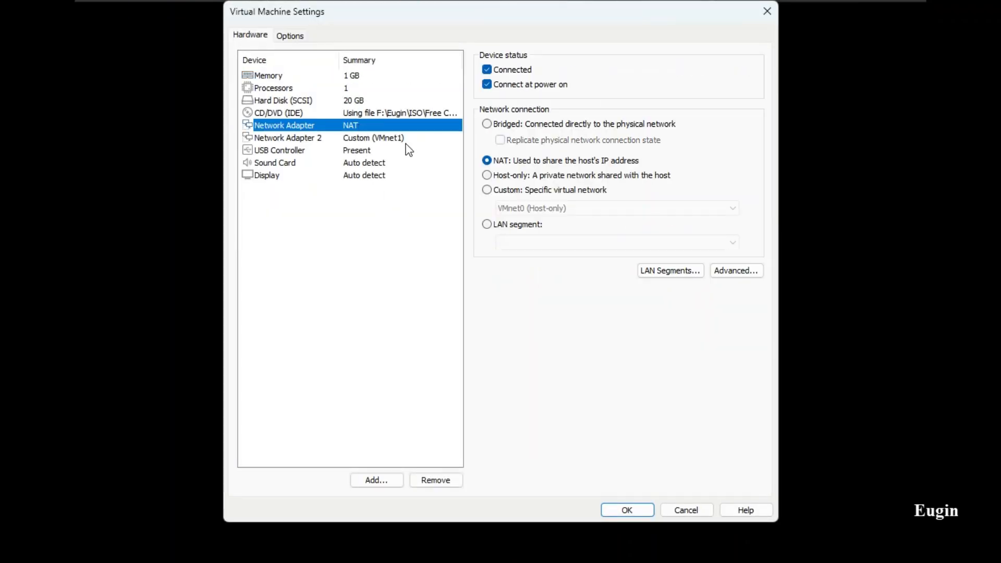
pyautogui.click(362, 126)
pyautogui.click(686, 510)
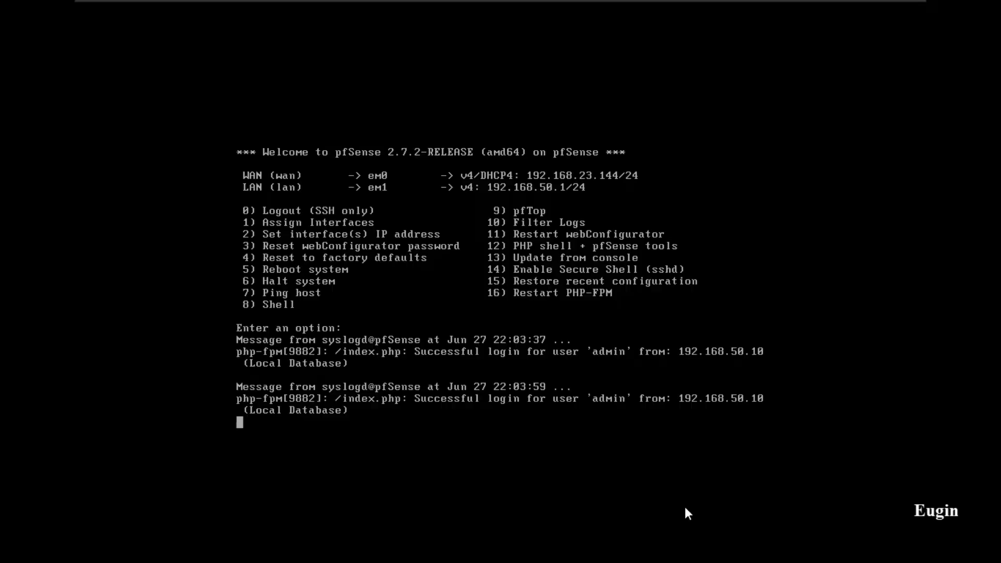
pyautogui.click(498, 394)
pyautogui.hotkey('ctrl', 'alt', 'Return')
# Open Edit > Virtual Network Editor and unlock it with Change Settings
pyautogui.hotkey('ctrl', 'alt')
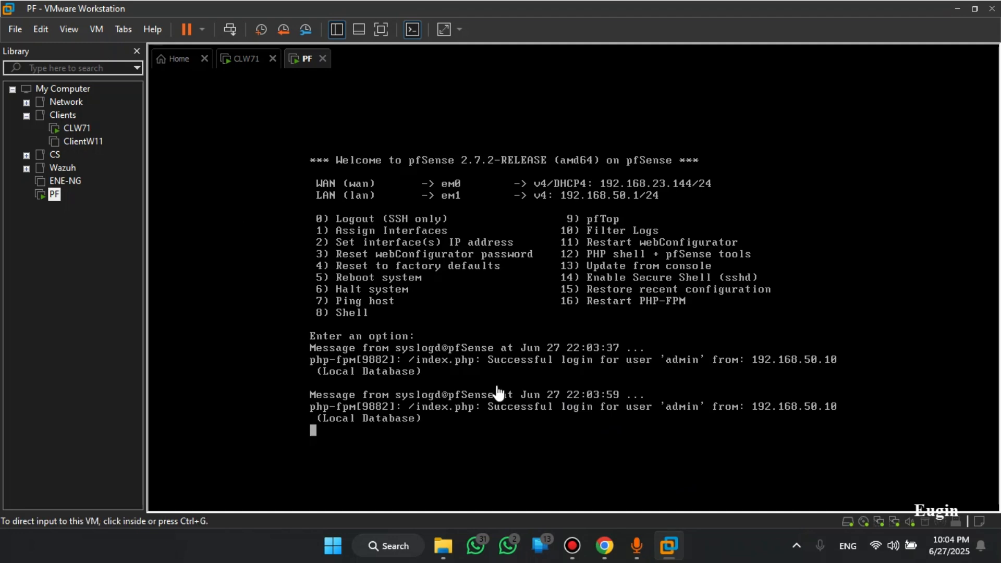
pyautogui.click(38, 30)
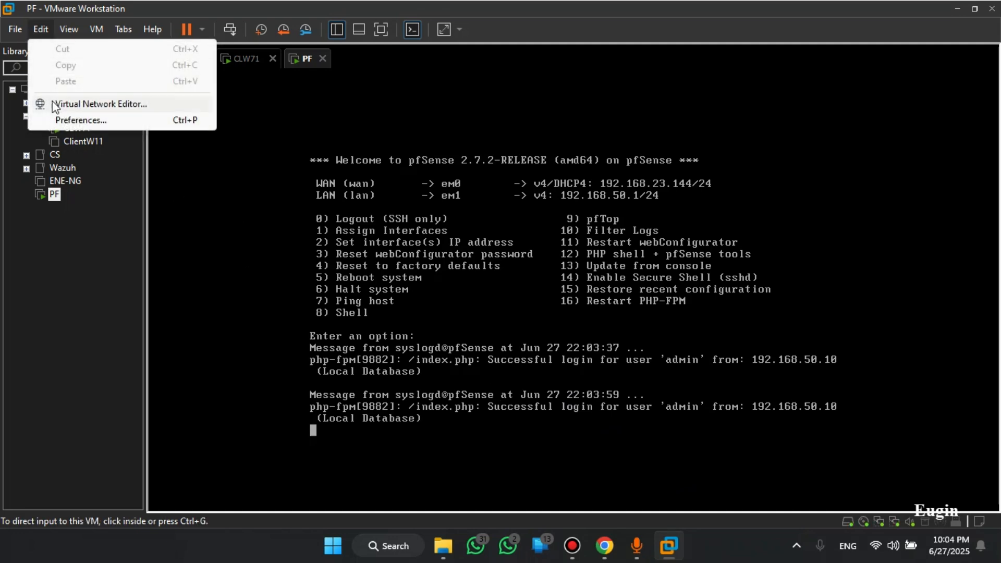
pyautogui.click(98, 107)
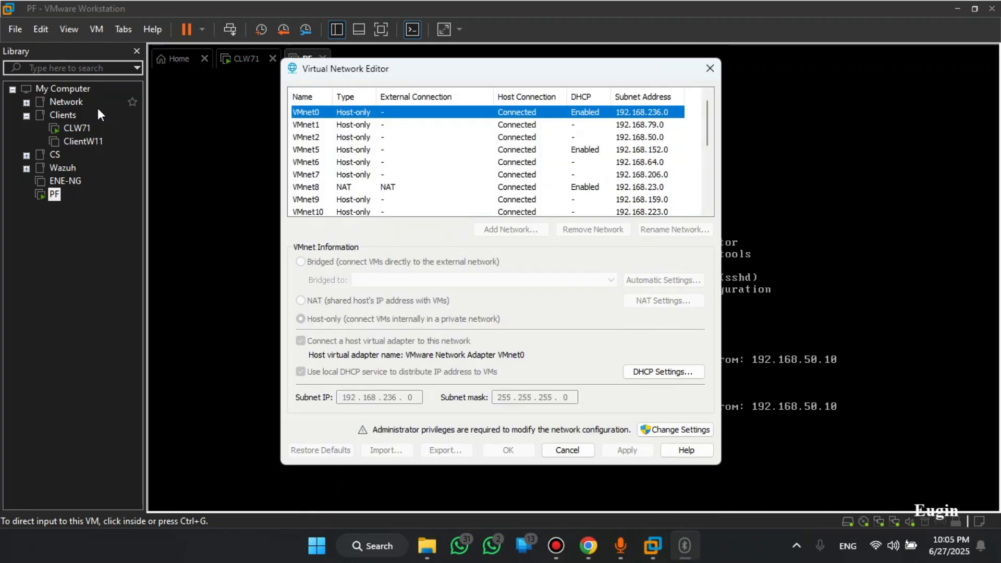
pyautogui.click(694, 430)
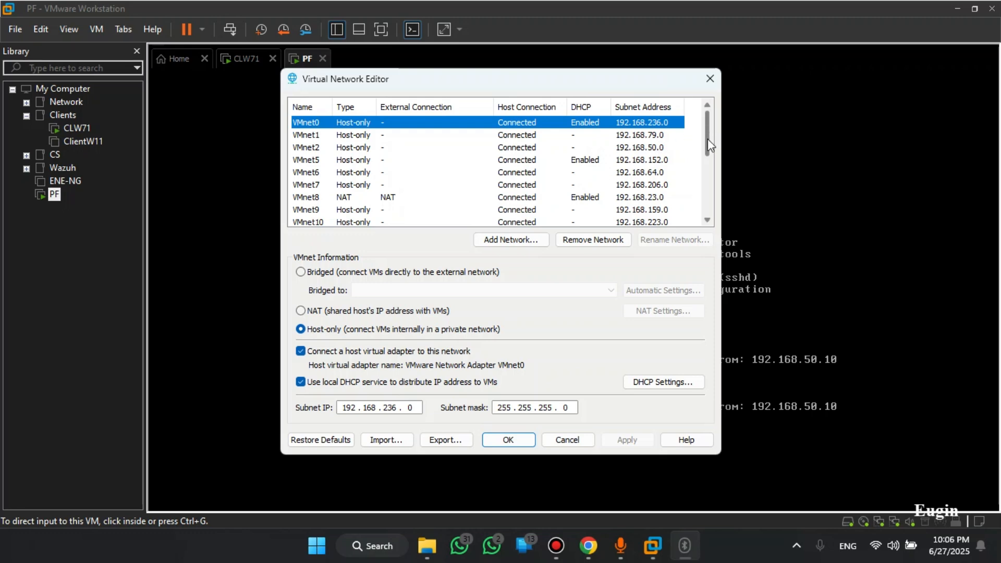
# Make VMnet19 Bridged to the Intel Dual Band Wireless-AC 7265 adapter
pyautogui.moveTo(709, 139); pyautogui.dragTo(705, 196)
pyautogui.click(424, 211)
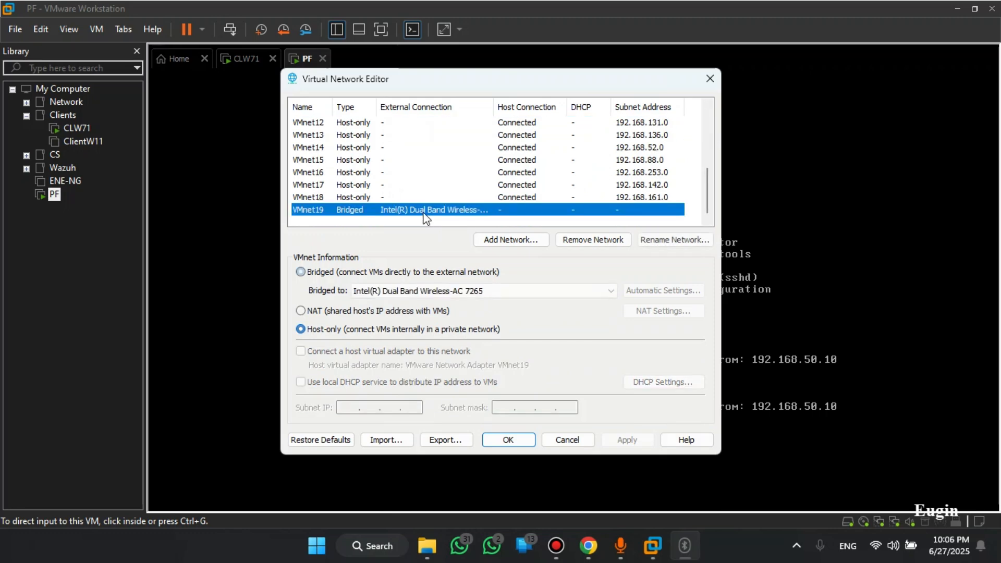
pyautogui.click(327, 273)
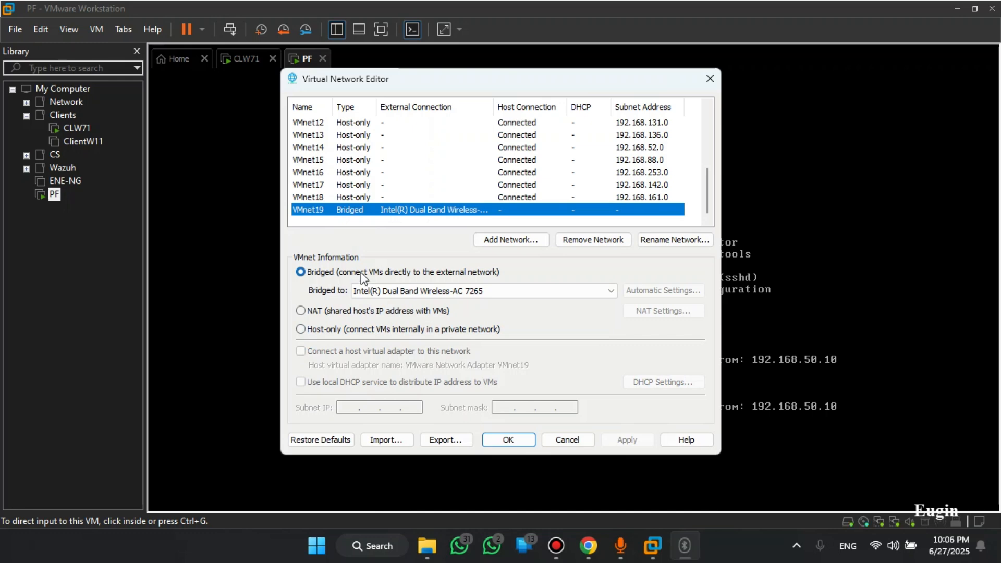
pyautogui.click(430, 291)
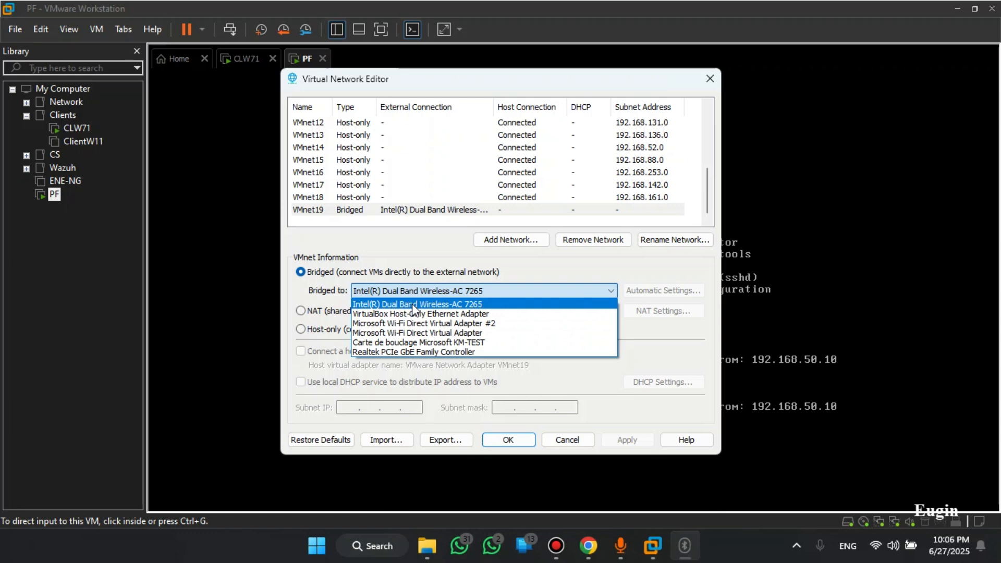
pyautogui.click(452, 305)
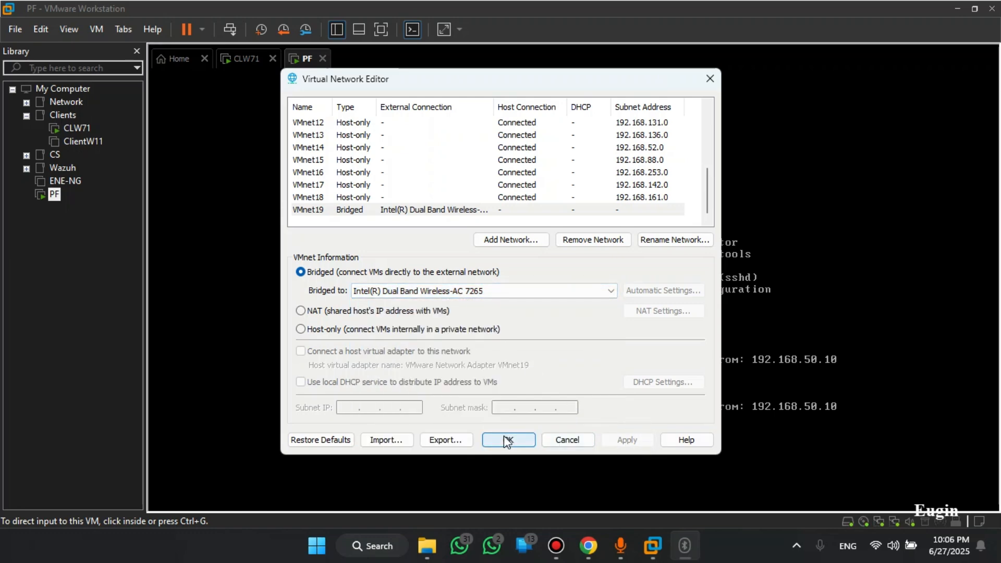
# Close the Virtual Network Editor and open the PF machine's Settings
pyautogui.click(565, 439)
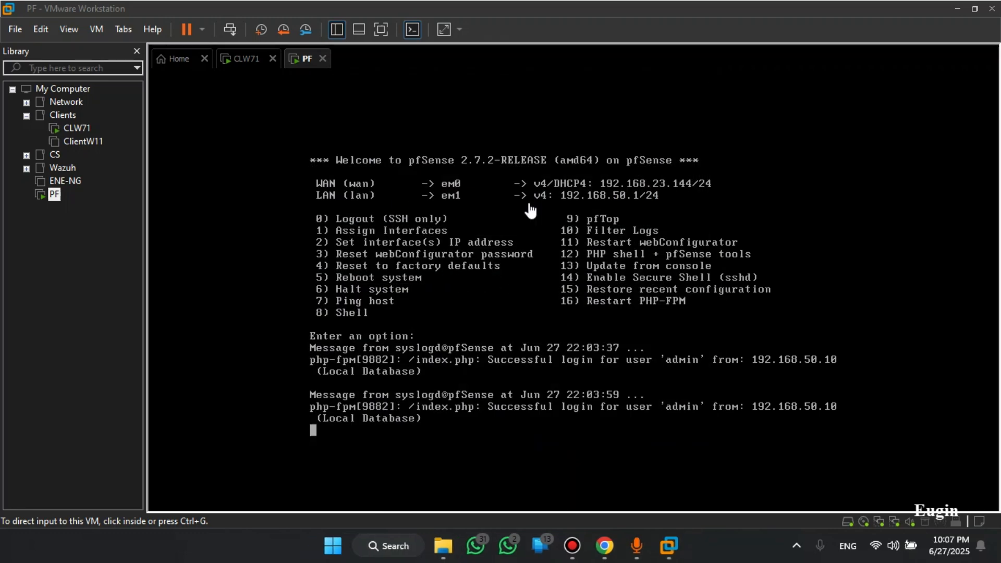
pyautogui.rightClick(306, 57)
pyautogui.click(363, 258)
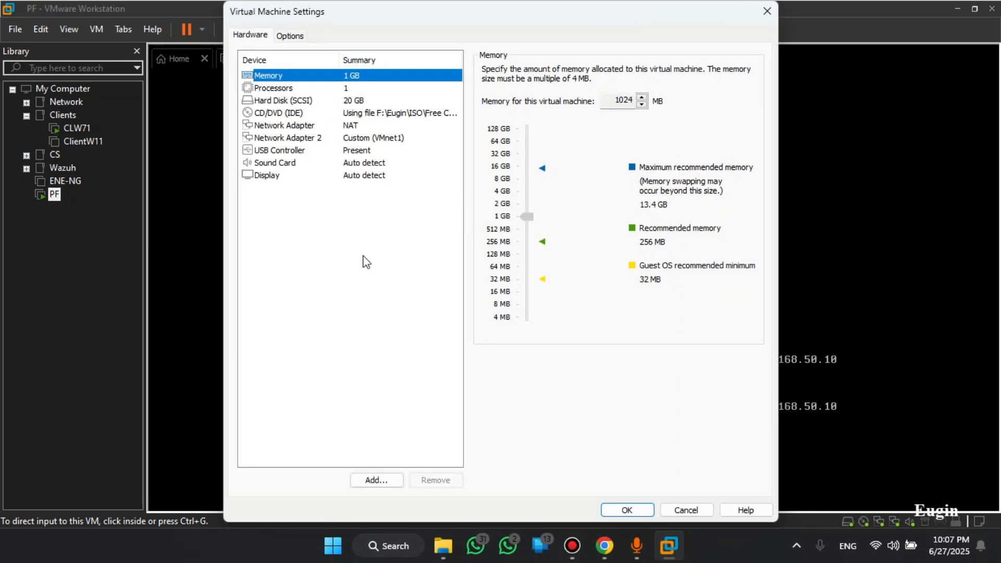
# Set the first Network Adapter to Custom: VMnet19 and confirm with OK
pyautogui.click(343, 125)
pyautogui.click(504, 190)
pyautogui.click(518, 208)
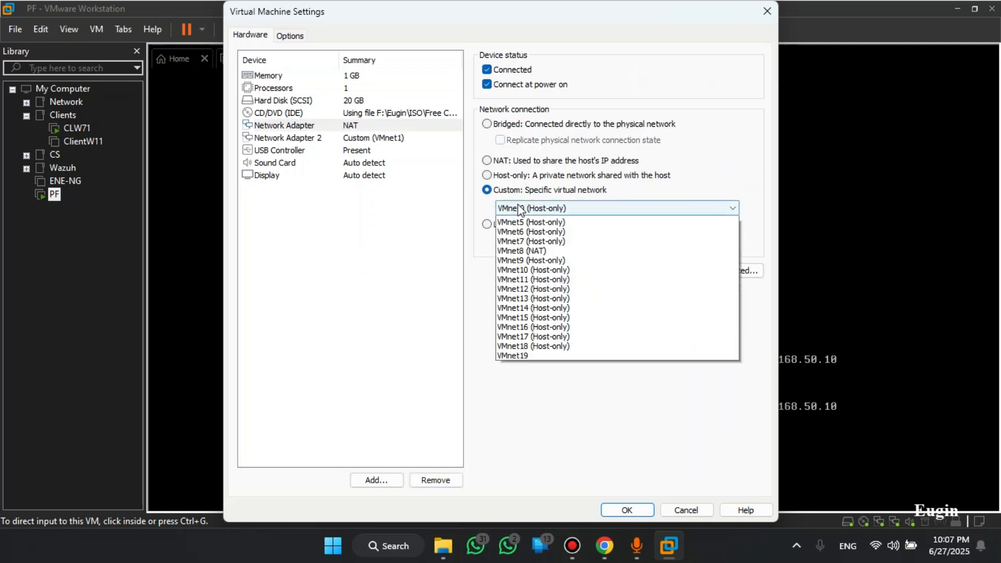
pyautogui.click(516, 403)
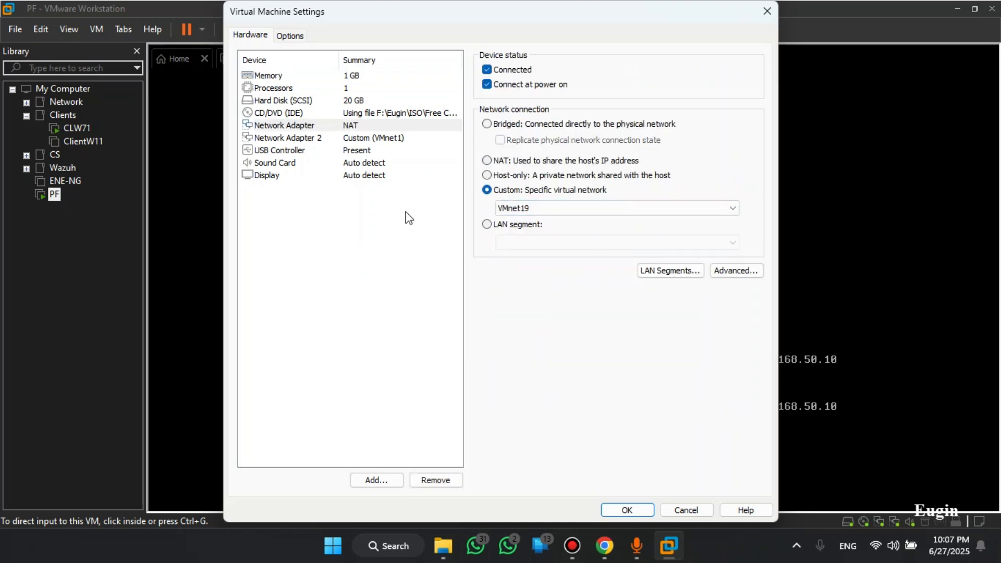
pyautogui.click(360, 137)
pyautogui.click(359, 128)
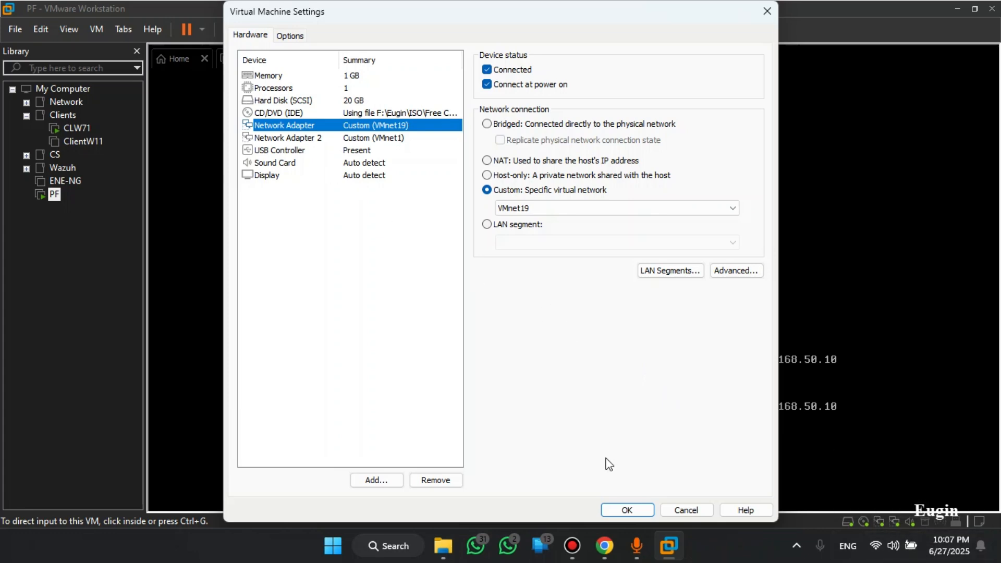
pyautogui.click(624, 507)
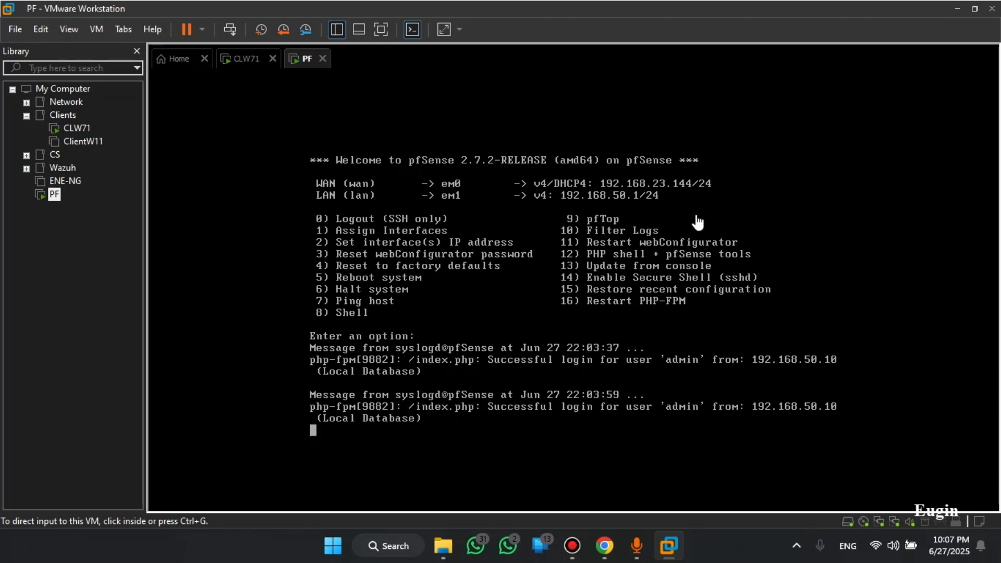
# Start console option 1 (Assign Interfaces) and answer n to the VLAN prompt
pyautogui.click(677, 212)
pyautogui.press('Return')
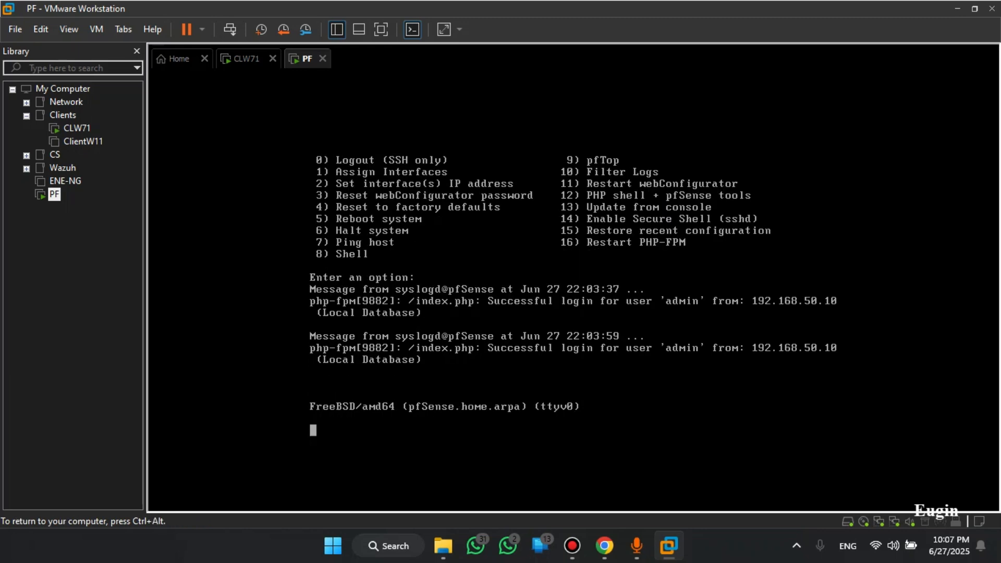
pyautogui.write('1')
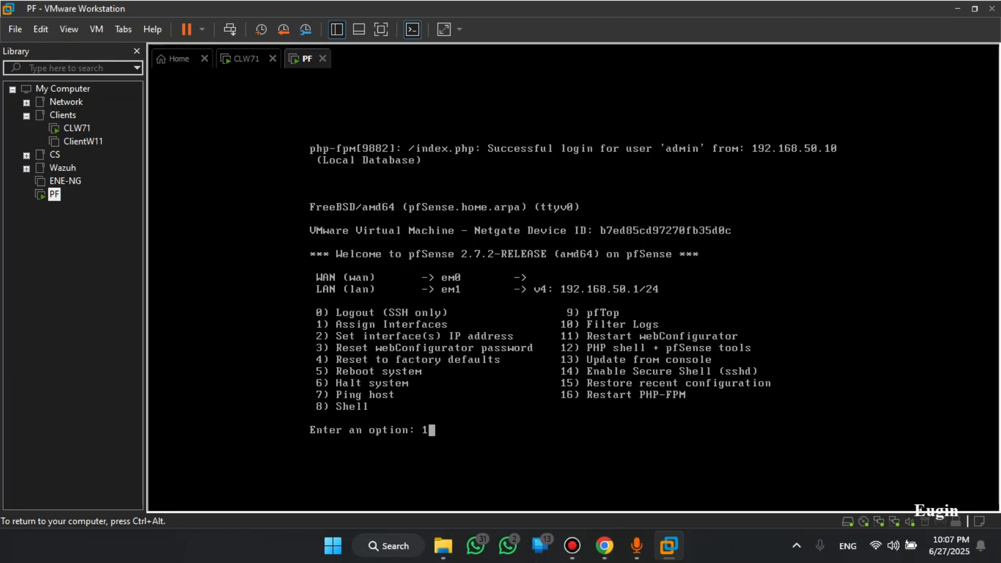
pyautogui.press('Return')
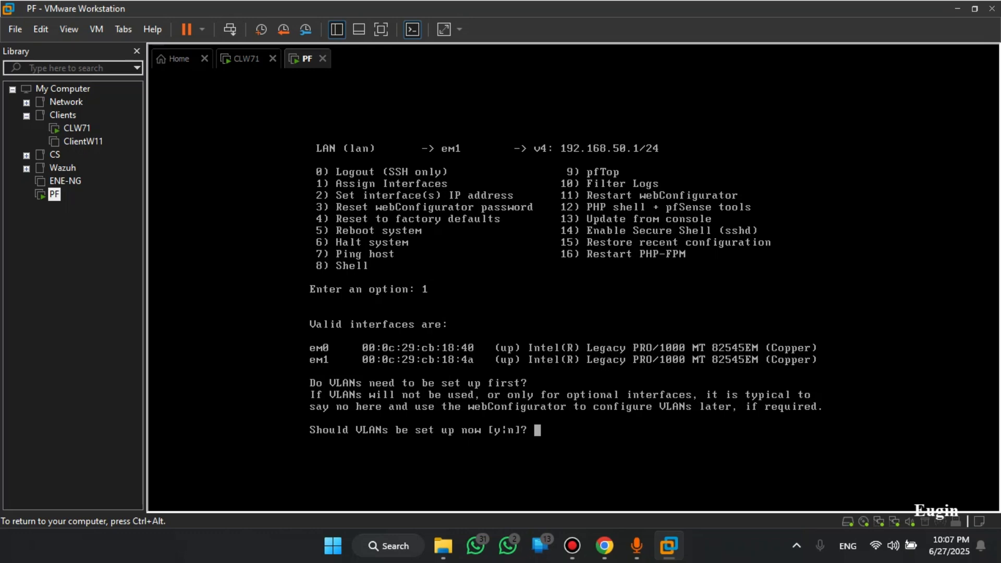
pyautogui.write('n')
pyautogui.press('Return')
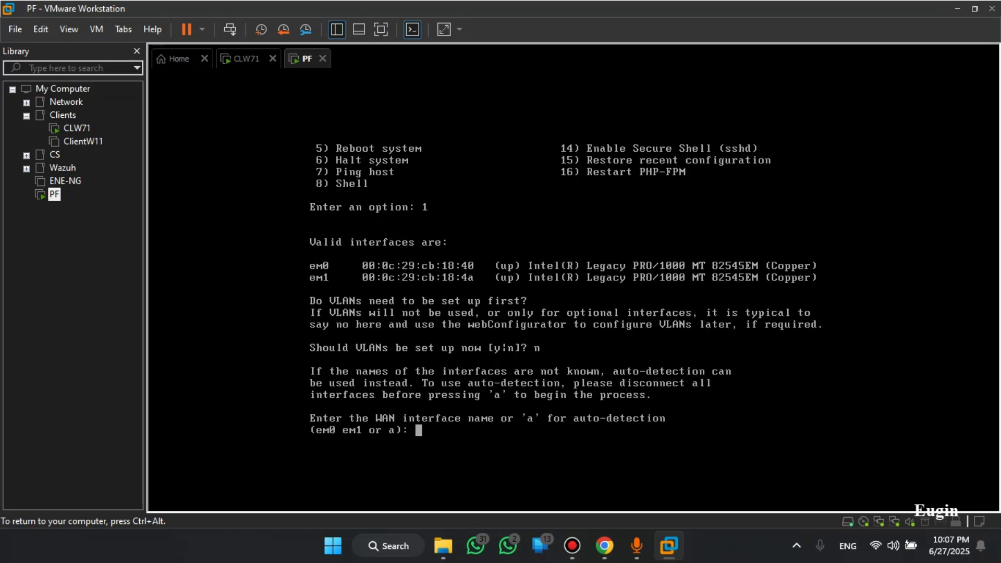
# Abort the assignment with Ctrl+C at the WAN interface prompt
pyautogui.hotkey('ctrl', 'alt')
pyautogui.click(490, 354)
pyautogui.hotkey('ctrl', 'c')
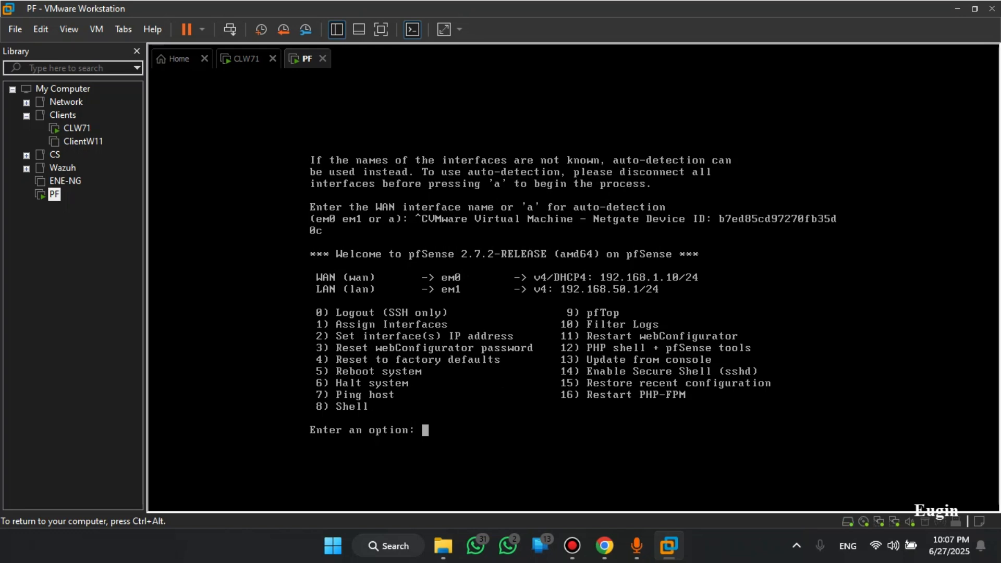
pyautogui.hotkey('ctrl', 'alt')
# Choose console option 2 (Set interface IP address) and select interface 1, WAN
pyautogui.click(652, 284)
pyautogui.write('2')
pyautogui.press('Return')
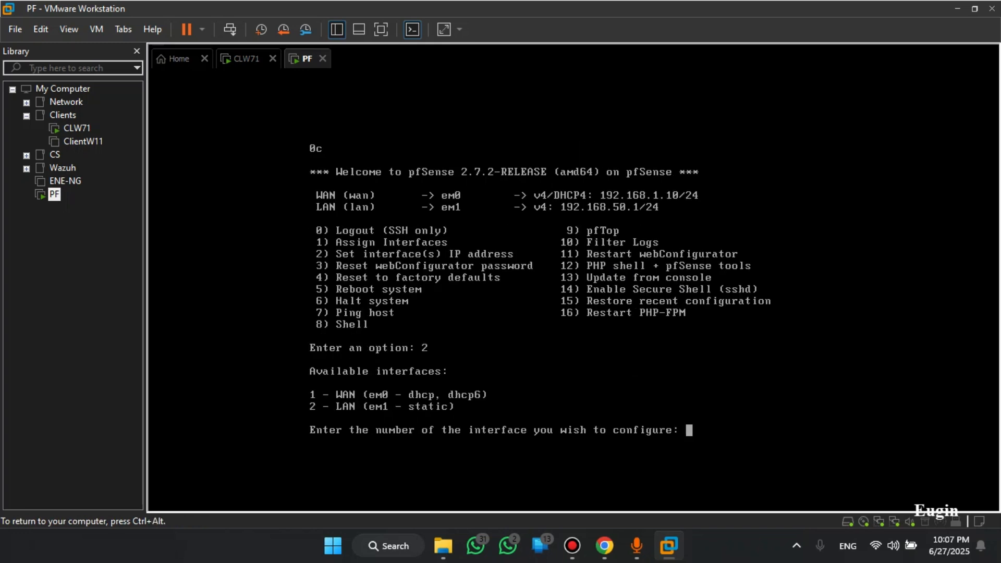
pyautogui.hotkey('ctrl', 'alt')
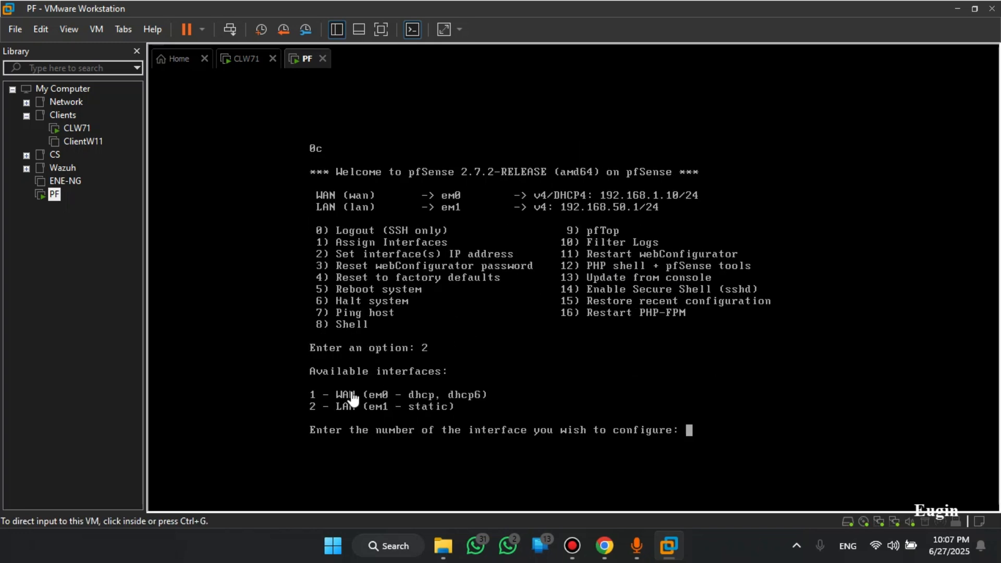
pyautogui.click(394, 395)
pyautogui.write('1')
pyautogui.press('Return')
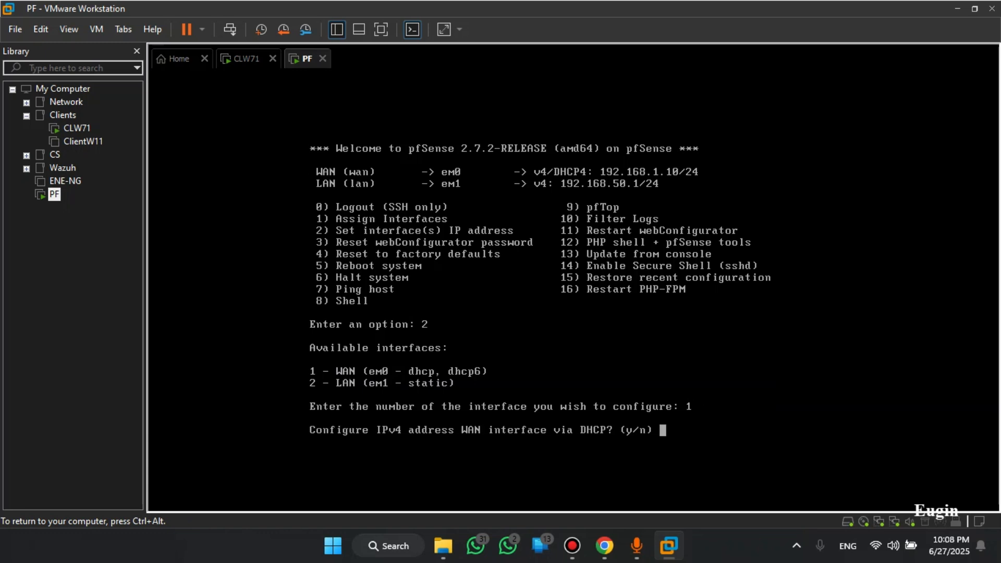
# Answer y to the IPv4 DHCP and IPv6 DHCP6 prompts and return to the menu
pyautogui.write('y')
pyautogui.press('Return')
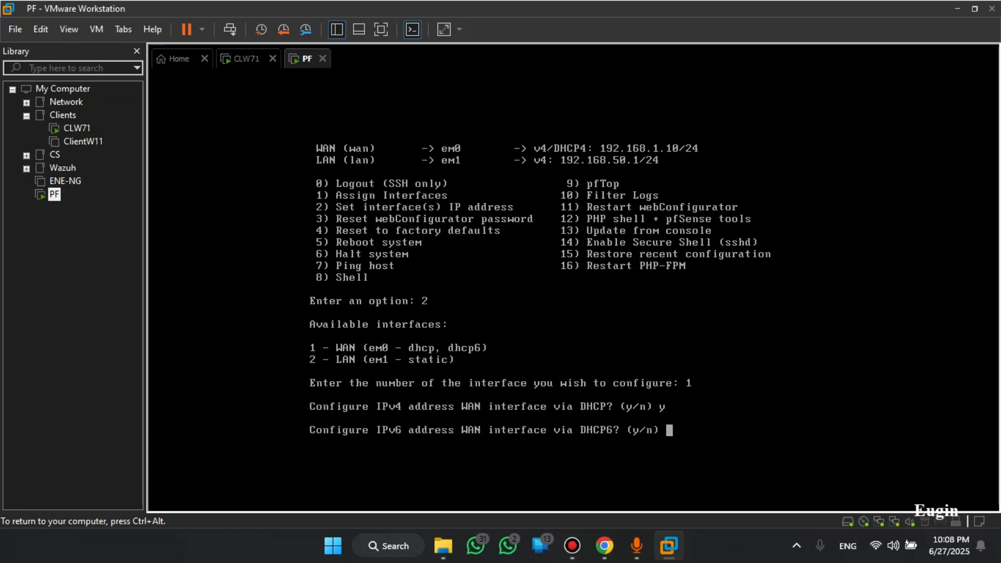
pyautogui.write('y')
pyautogui.press('Return')
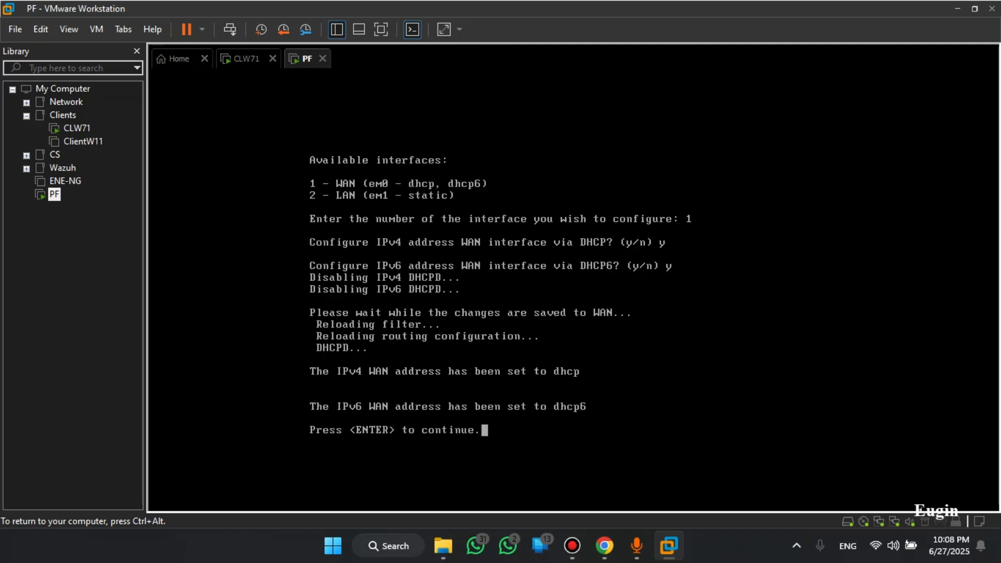
pyautogui.press('Return')
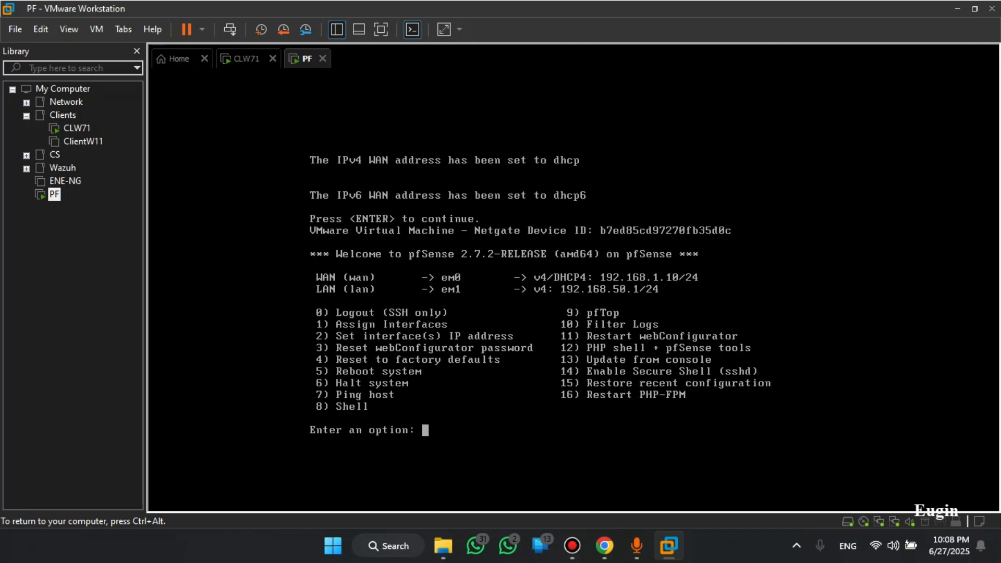
pyautogui.hotkey('ctrl', 'alt')
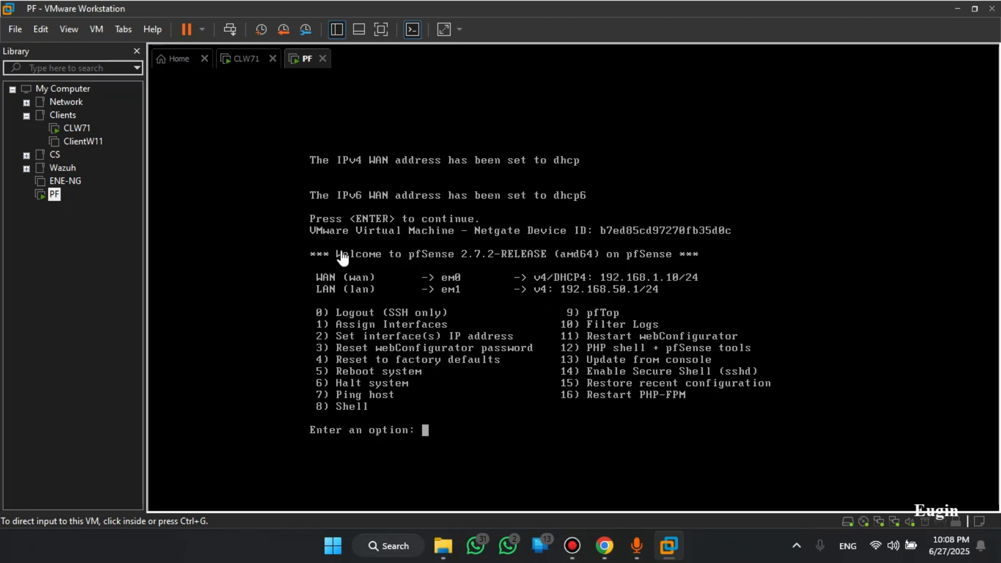
# On the CLW71 client, close the browser and launch cmd via Win+R
pyautogui.click(241, 58)
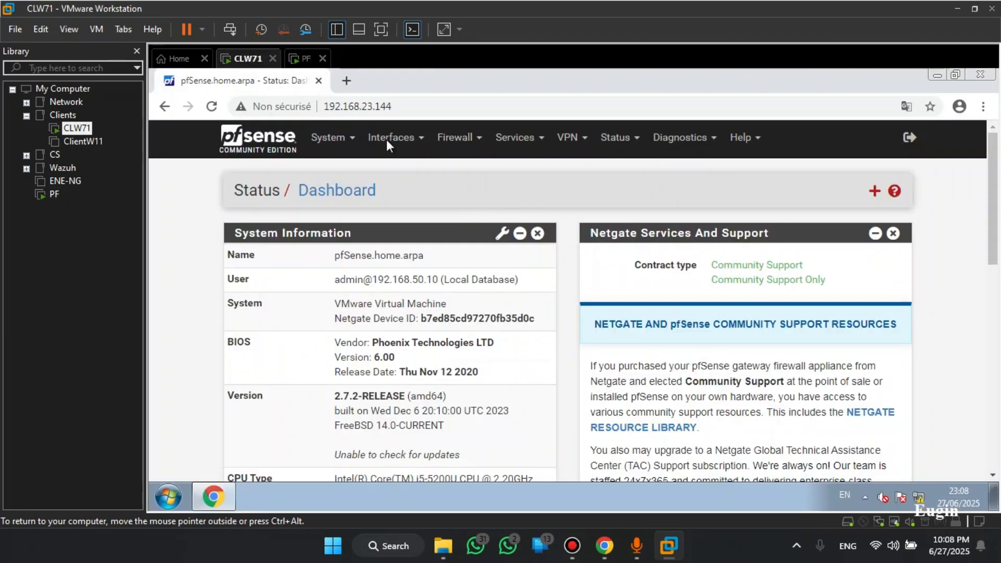
pyautogui.click(319, 80)
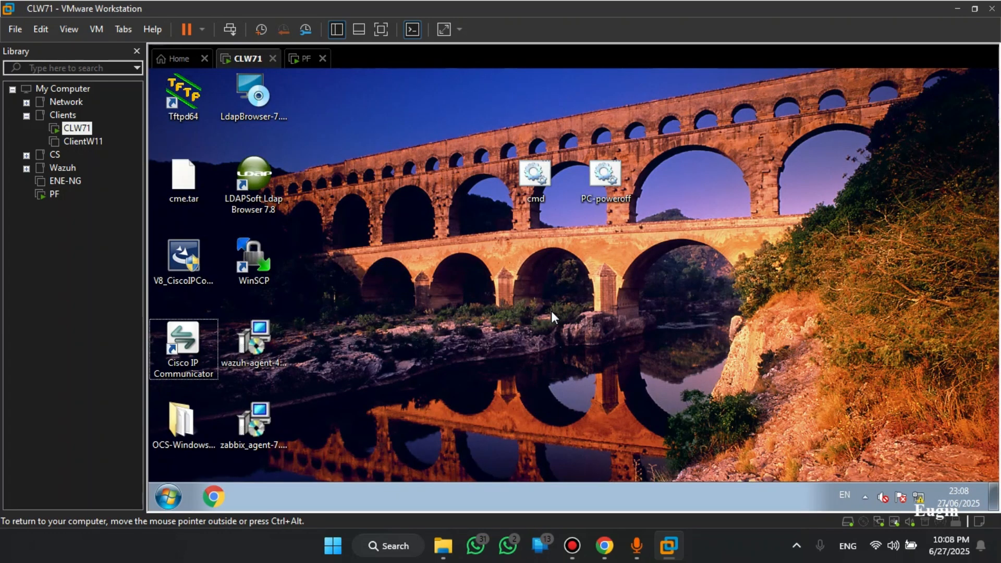
pyautogui.press('super+r')
pyautogui.write('cmd')
pyautogui.press('Return')
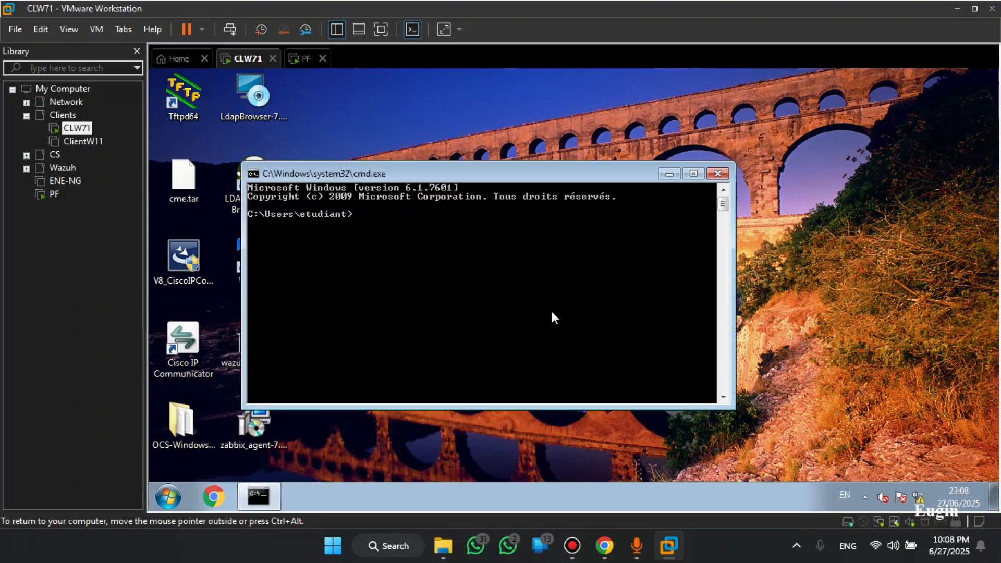
# Run ipconfig /release, then ipconfig /renew to get 192.168.50.10
pyautogui.write('ippconfig /release')
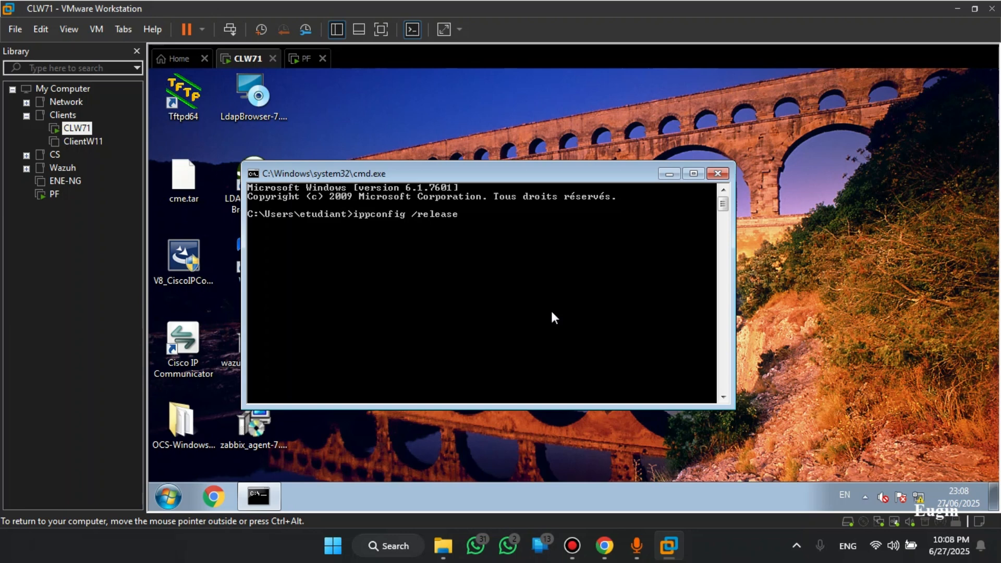
pyautogui.press('BackSpace')
pyautogui.press('Return')
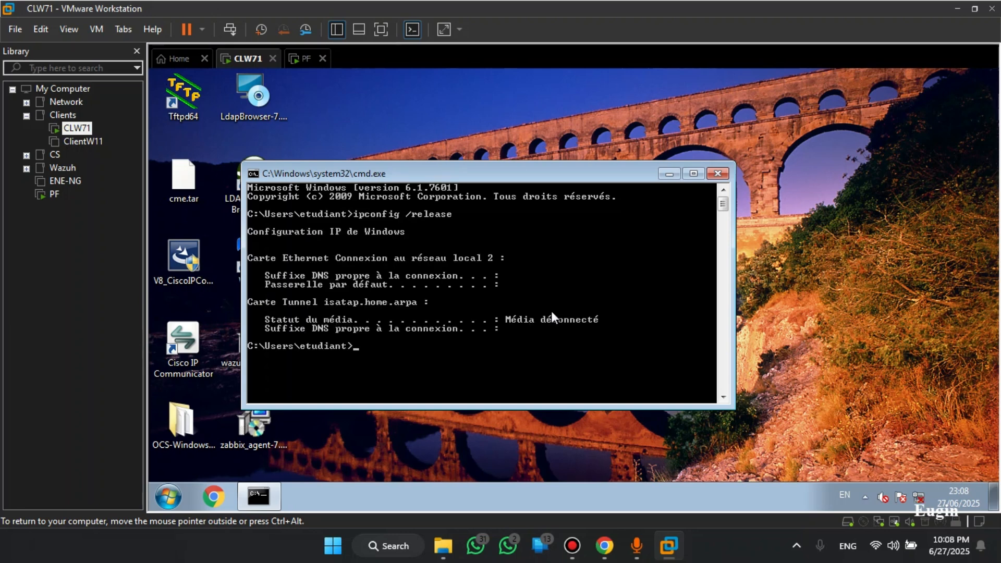
pyautogui.press('Up')
pyautogui.press('BackSpace')
pyautogui.press('BackSpace')
pyautogui.press('BackSpace')
pyautogui.press('BackSpace')
pyautogui.press('BackSpace')
pyautogui.write('new')
pyautogui.press('Return')
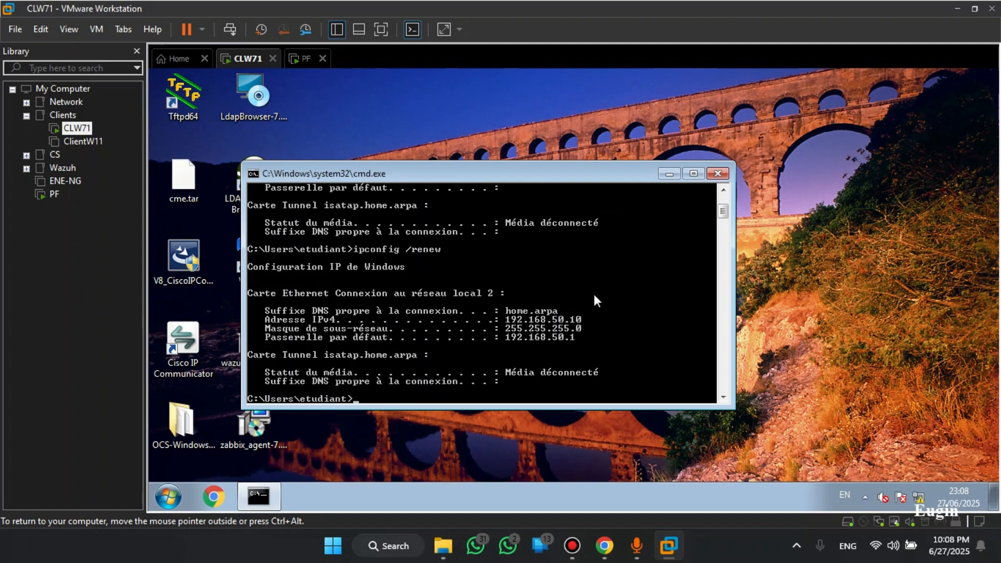
# Launch the browser and confirm connectivity with ping 8.8.8.8, then stop it
pyautogui.moveTo(512, 180); pyautogui.dragTo(677, 151)
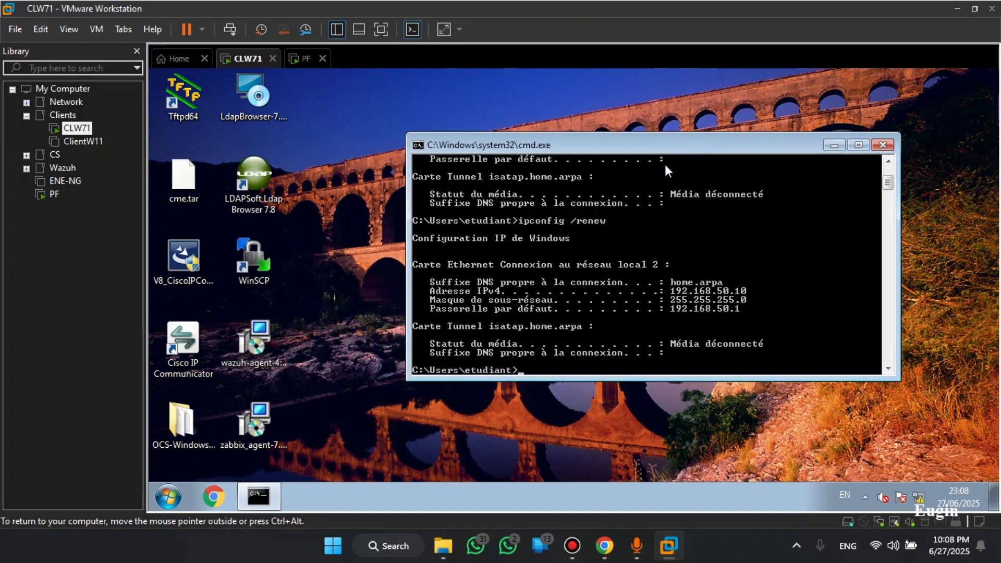
pyautogui.click(392, 415)
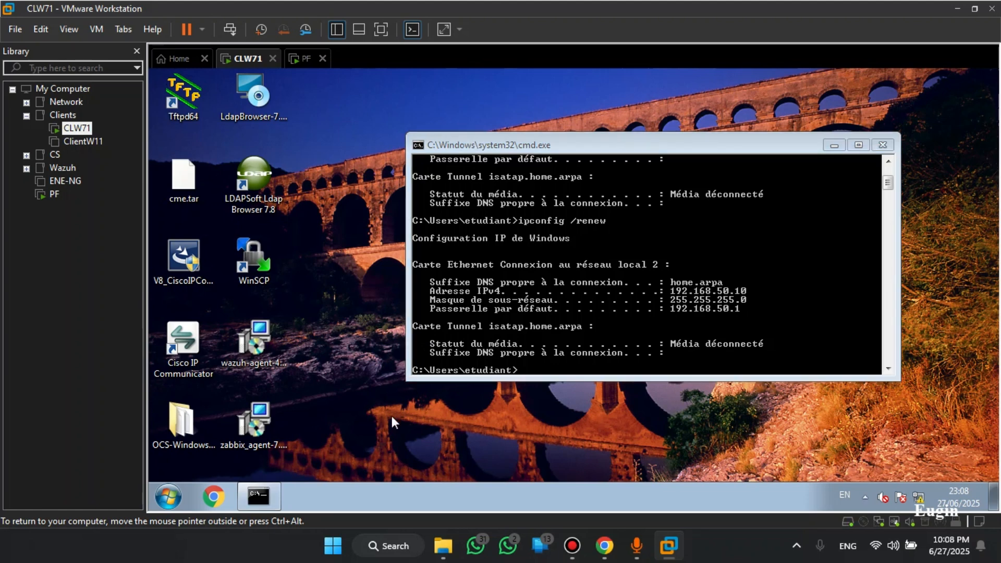
pyautogui.click(213, 497)
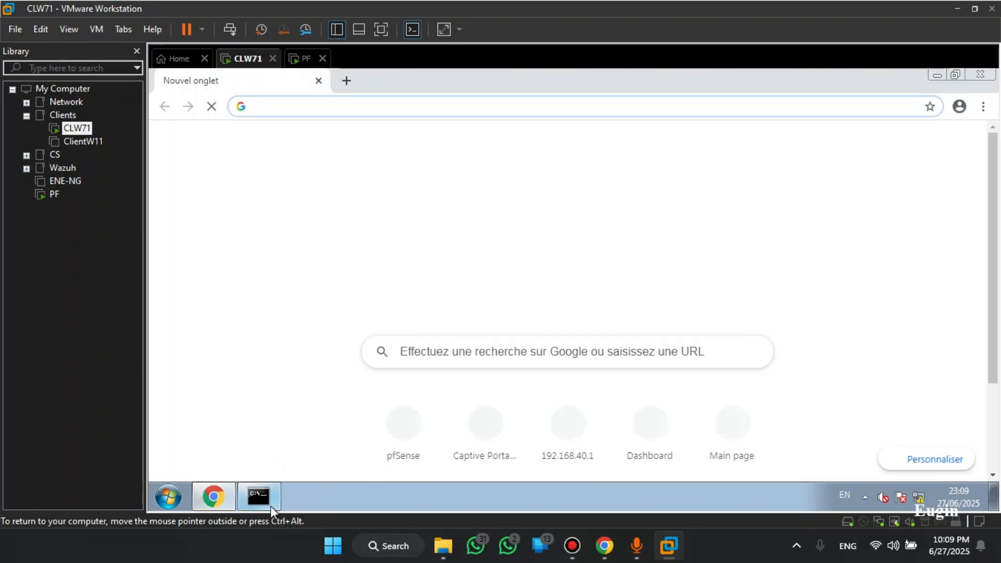
pyautogui.click(262, 502)
pyautogui.write('p')
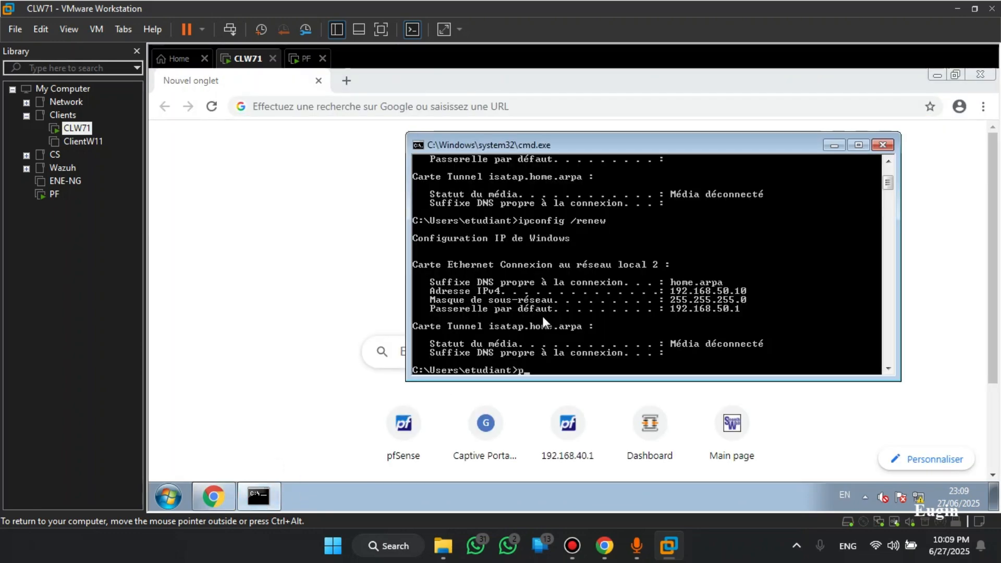
pyautogui.write('ing 8.8.8.8')
pyautogui.press('Return')
pyautogui.hotkey('ctrl', 'c')
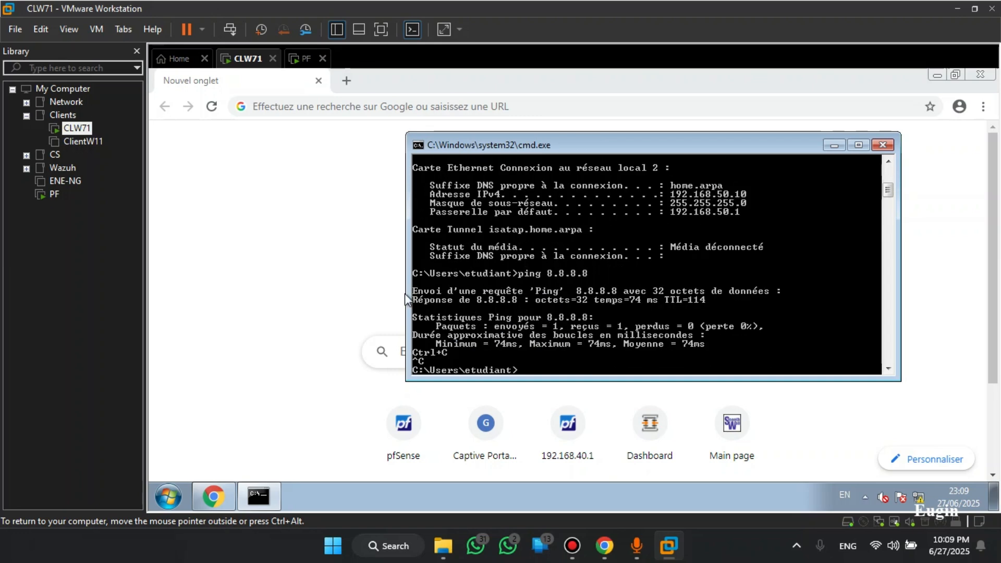
pyautogui.click(405, 300)
# Load 192.168.50.1 in Chrome and log in as admin with the administrator password
pyautogui.click(451, 110)
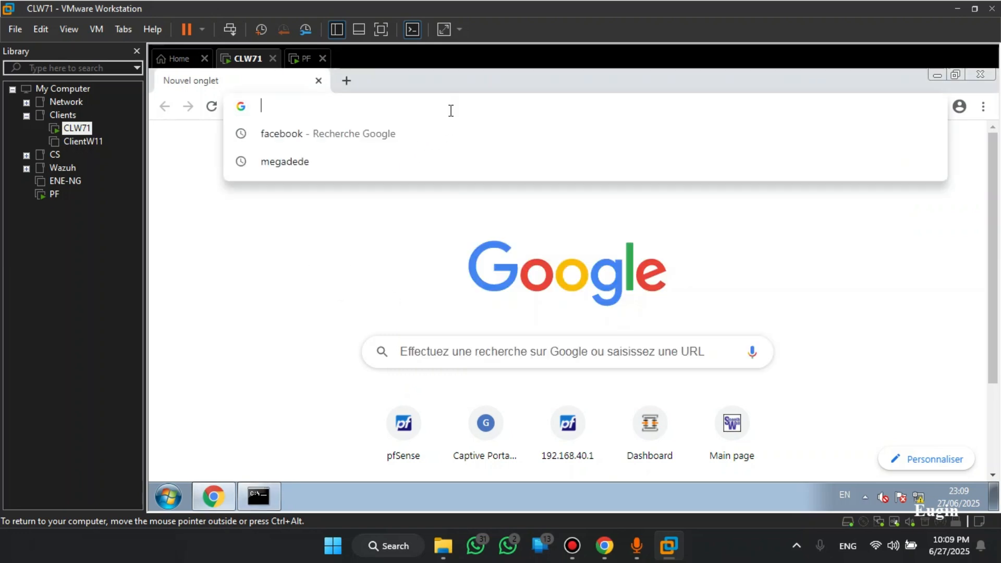
pyautogui.write('192.168.50.1')
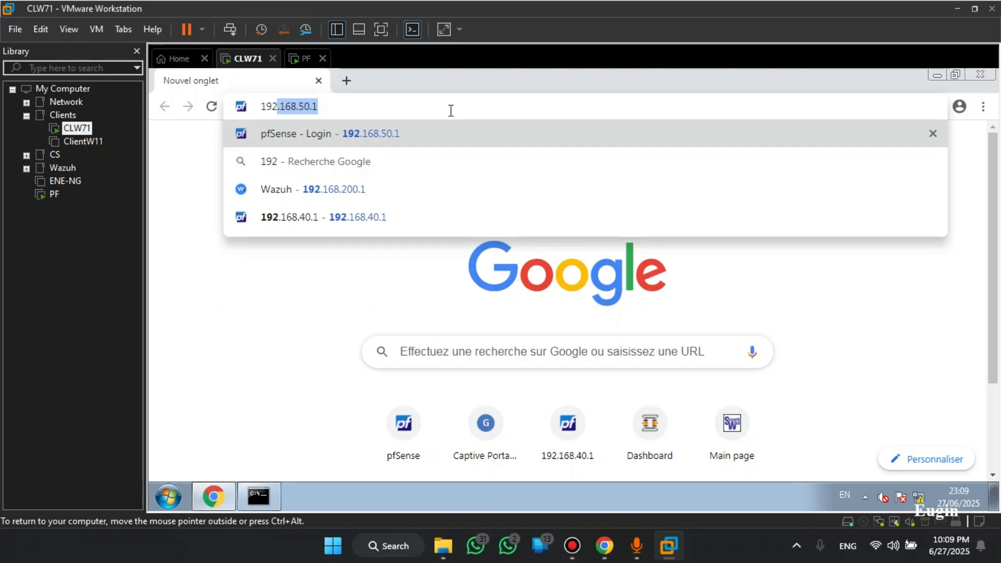
pyautogui.press('Right')
pyautogui.press('Return')
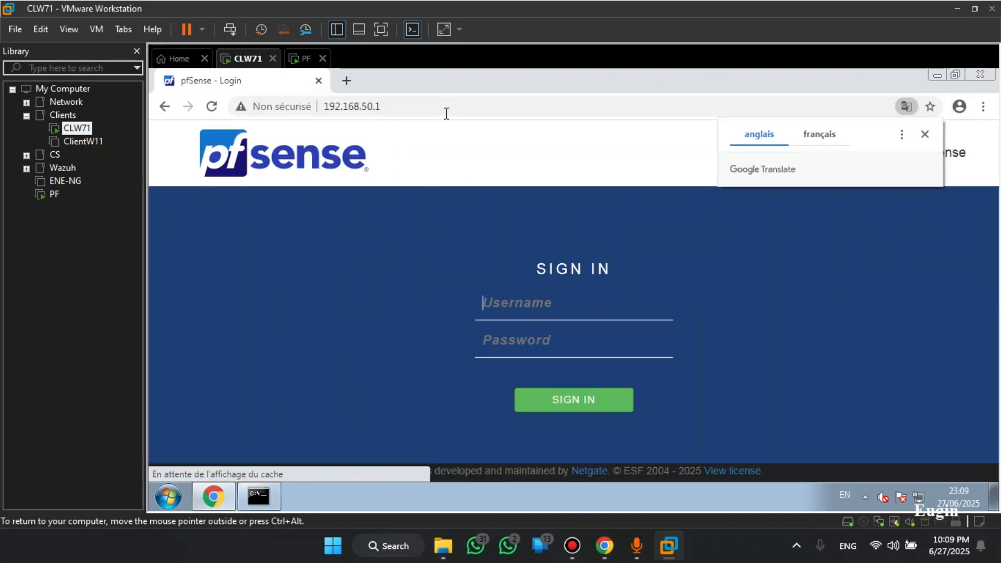
pyautogui.click(533, 317)
pyautogui.write('ad')
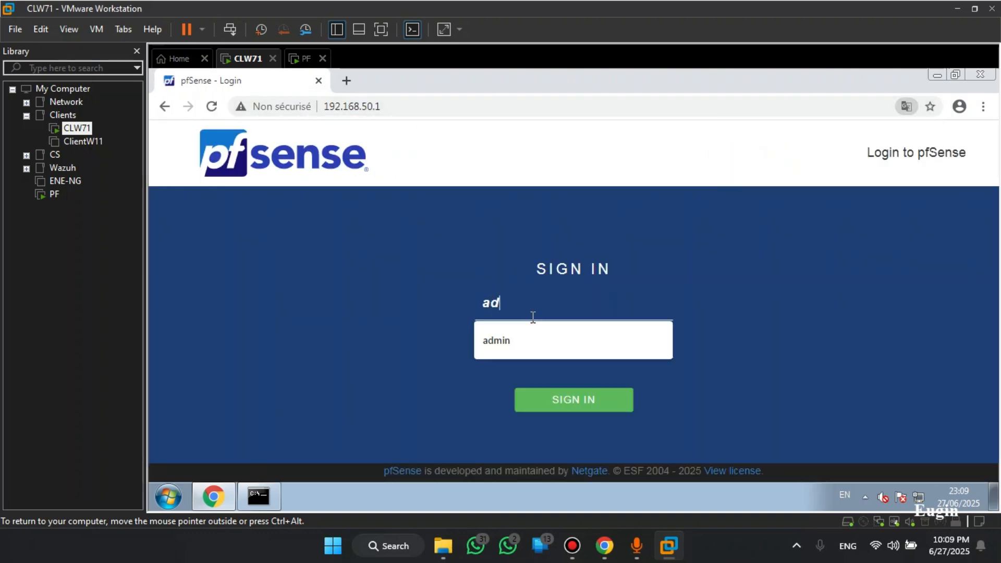
pyautogui.write('min123456')
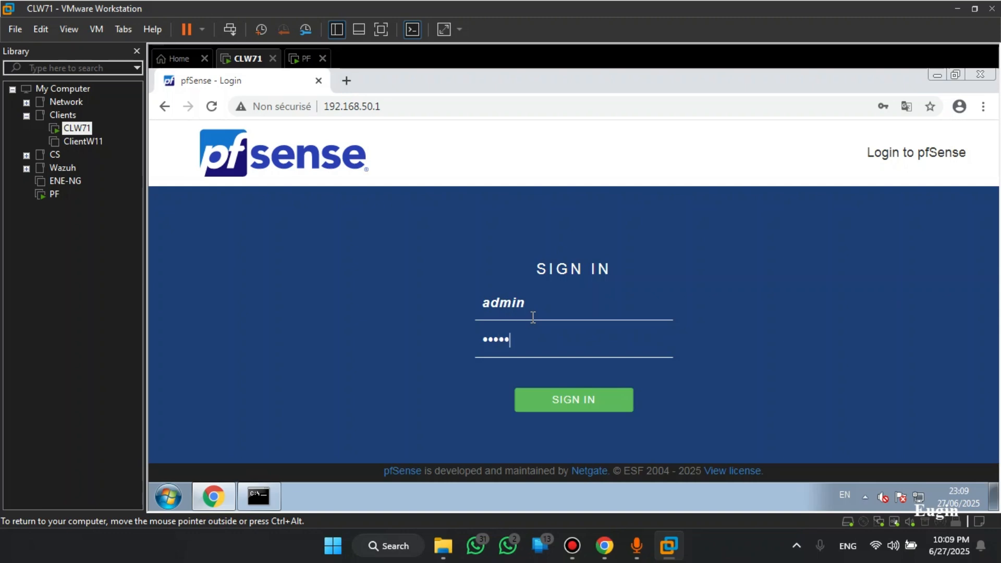
pyautogui.press('Return')
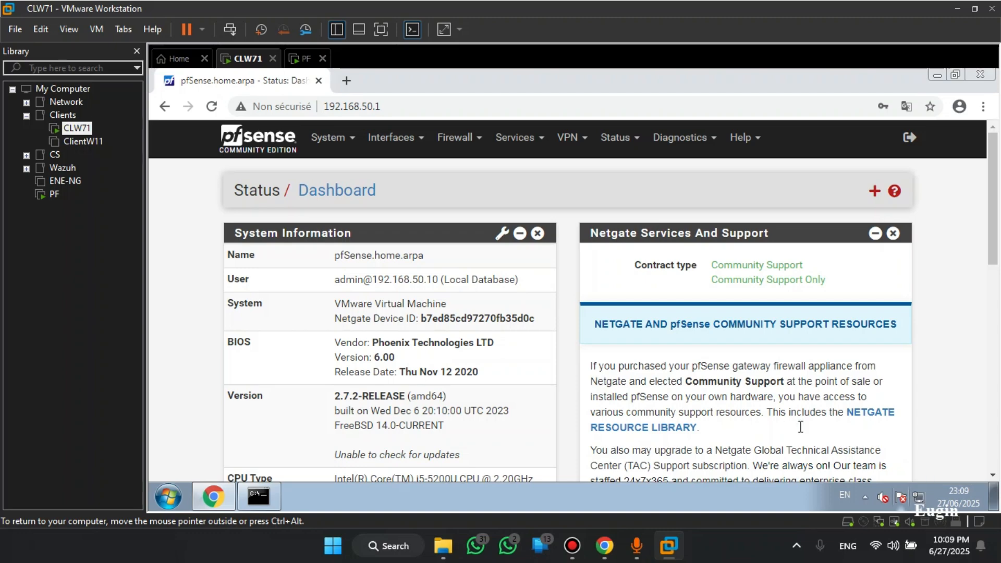
# In System > Advanced, set admin access to HTTPS using the Cert_https certificate
pyautogui.click(381, 30)
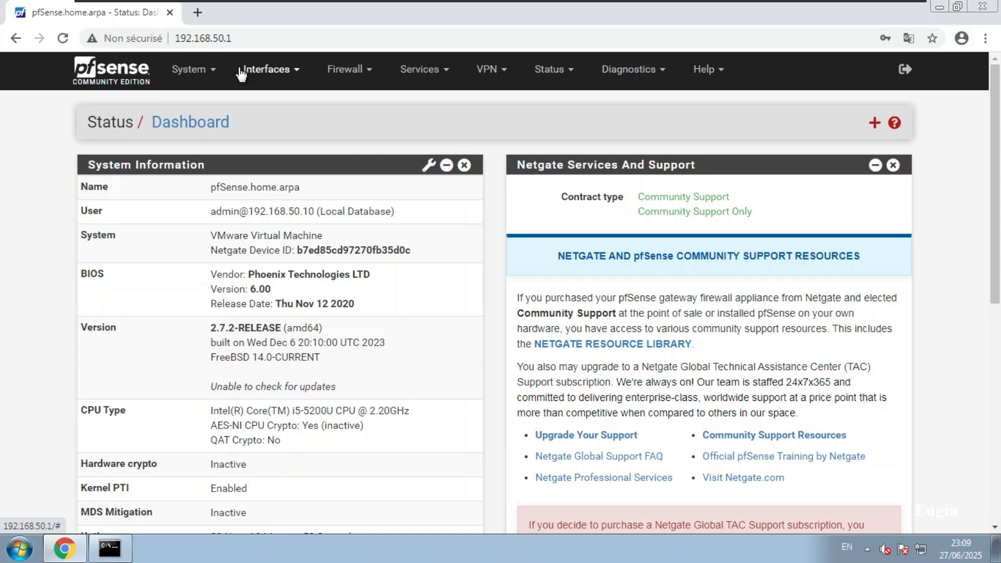
pyautogui.click(194, 73)
pyautogui.click(202, 100)
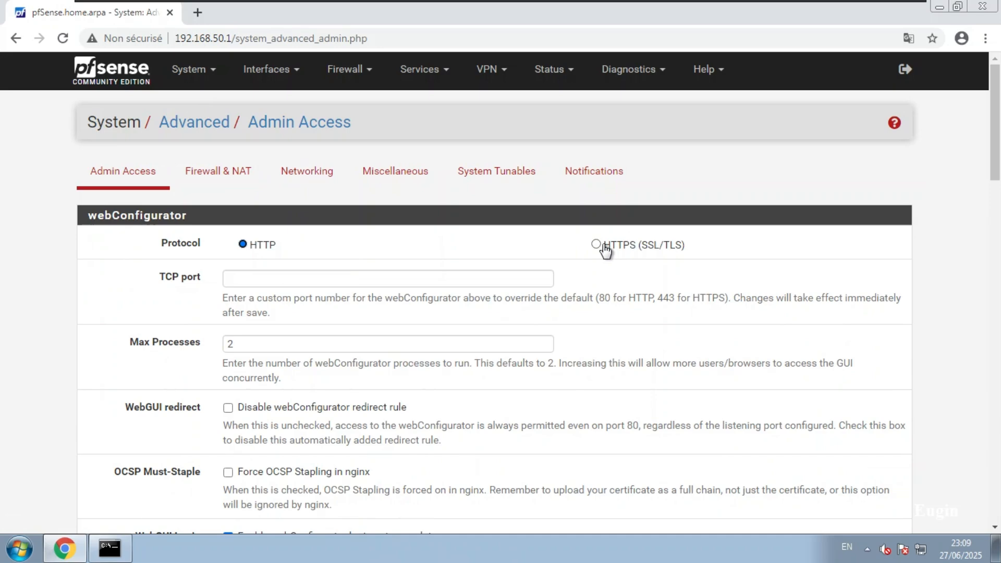
pyautogui.click(601, 247)
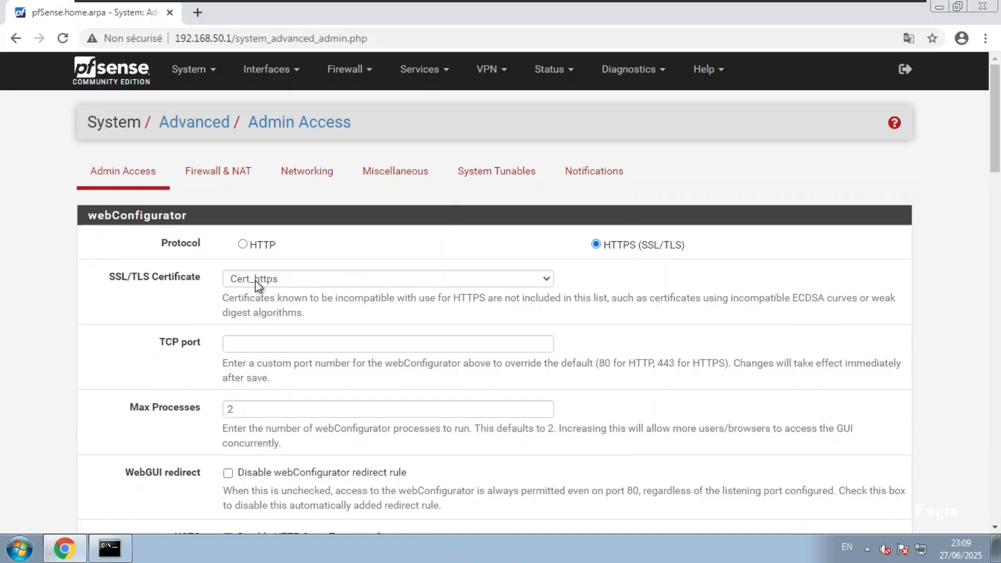
pyautogui.click(312, 280)
pyautogui.click(283, 285)
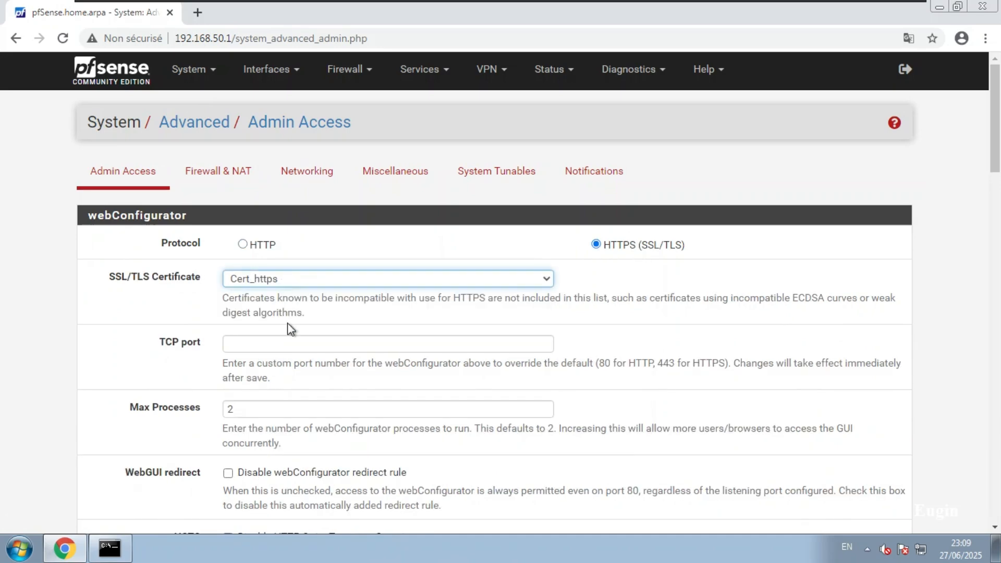
pyautogui.scroll(-20, 287, 323)
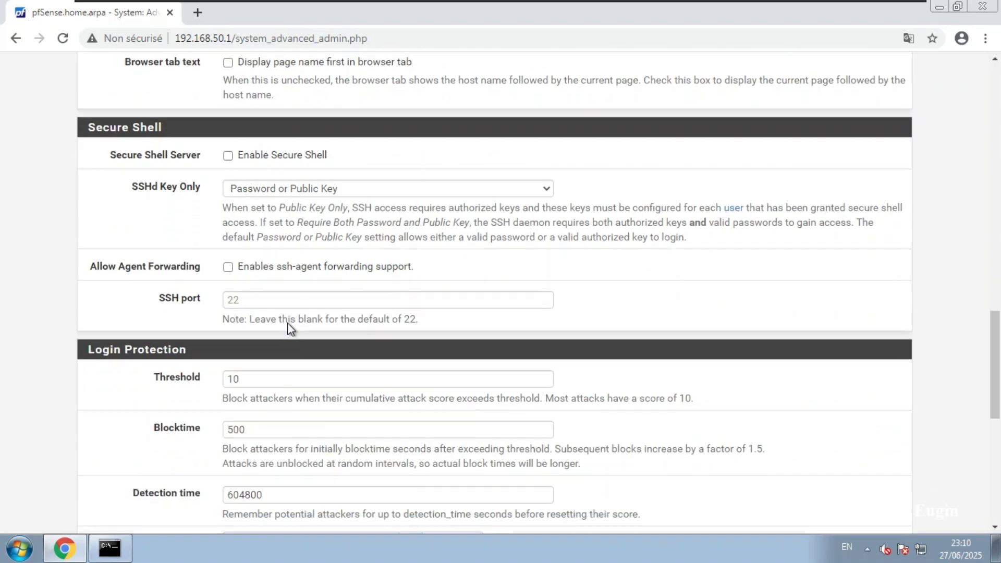
pyautogui.scroll(-9, 288, 324)
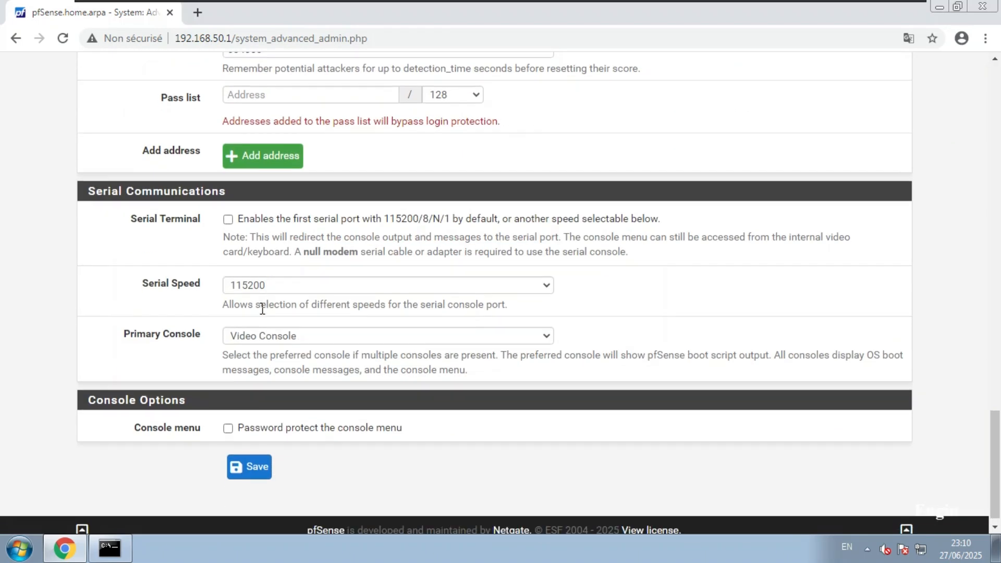
pyautogui.scroll(-1, 262, 309)
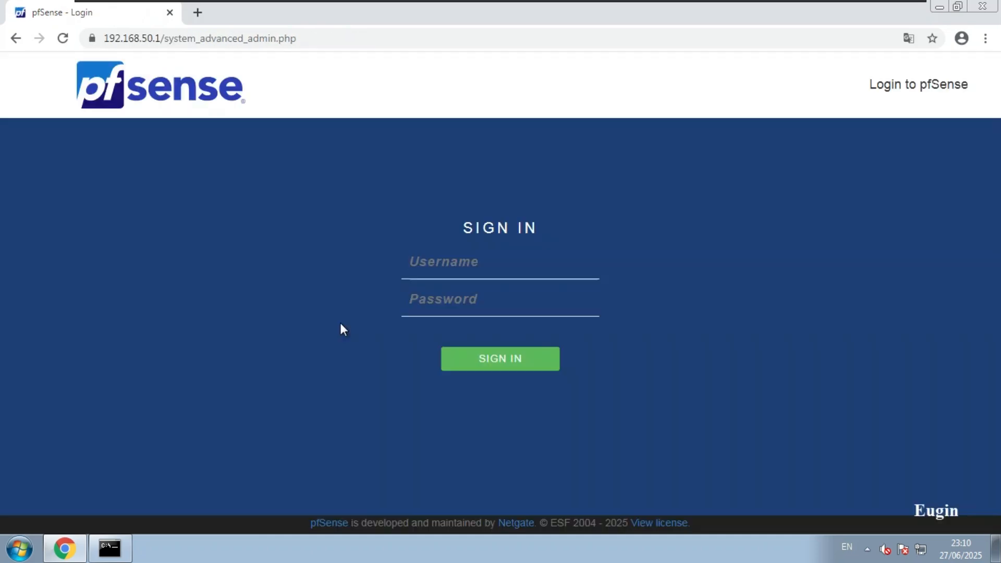
# Log back in as admin with the administrator password
pyautogui.click(446, 259)
pyautogui.write('a')
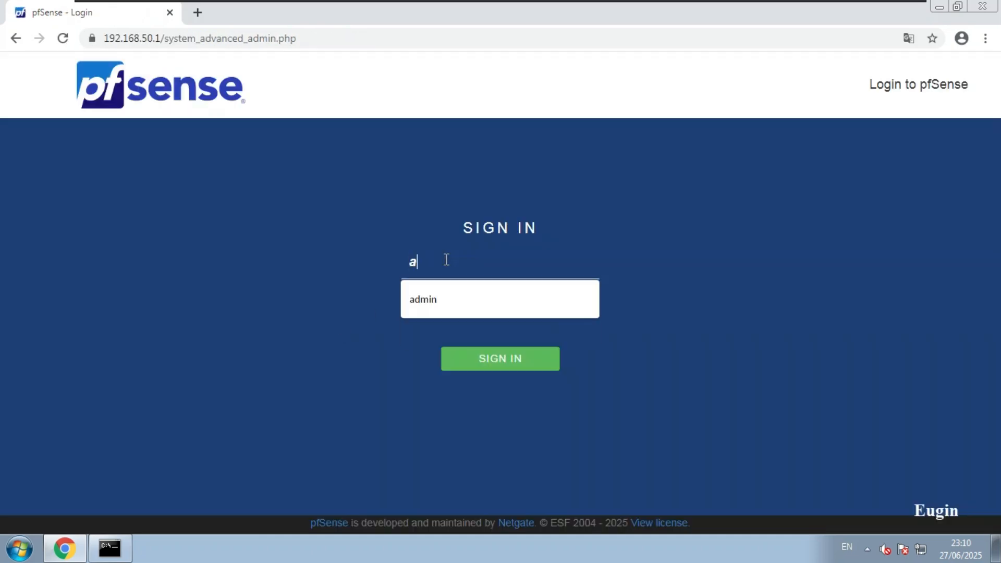
pyautogui.write('dmin')
pyautogui.press('Tab')
pyautogui.write('p')
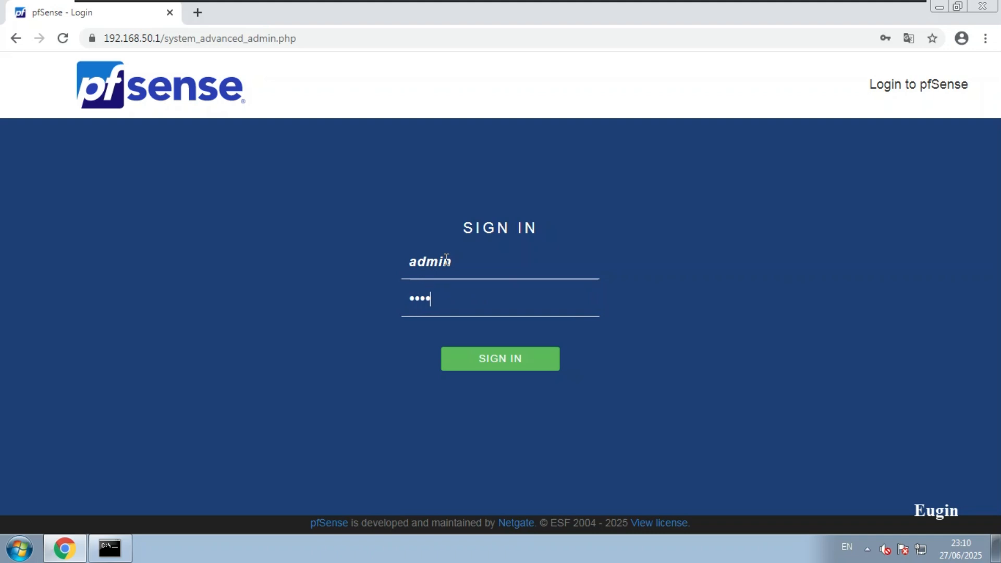
pyautogui.press('Return')
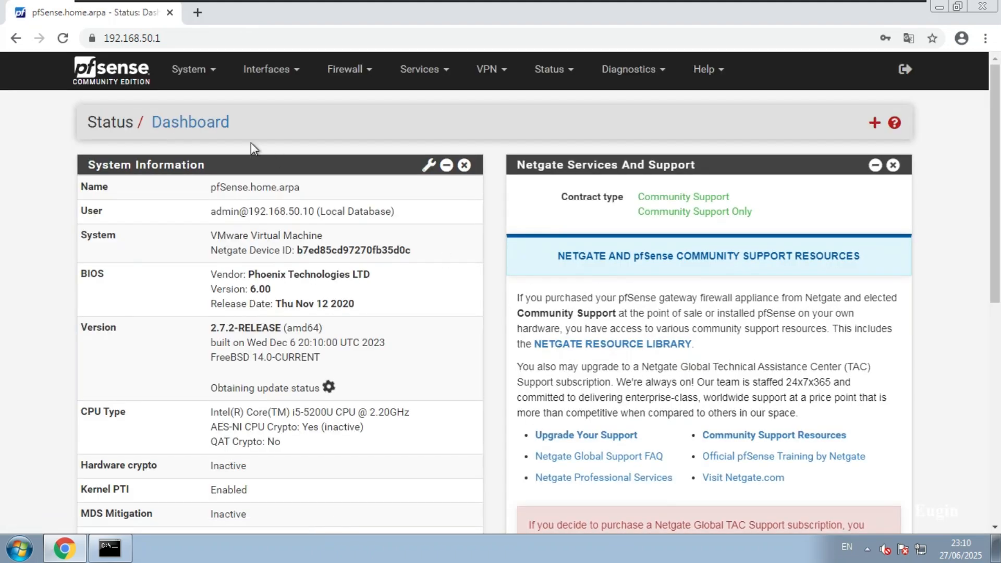
# Check the site's connection security details, then open the Services menu
pyautogui.click(92, 39)
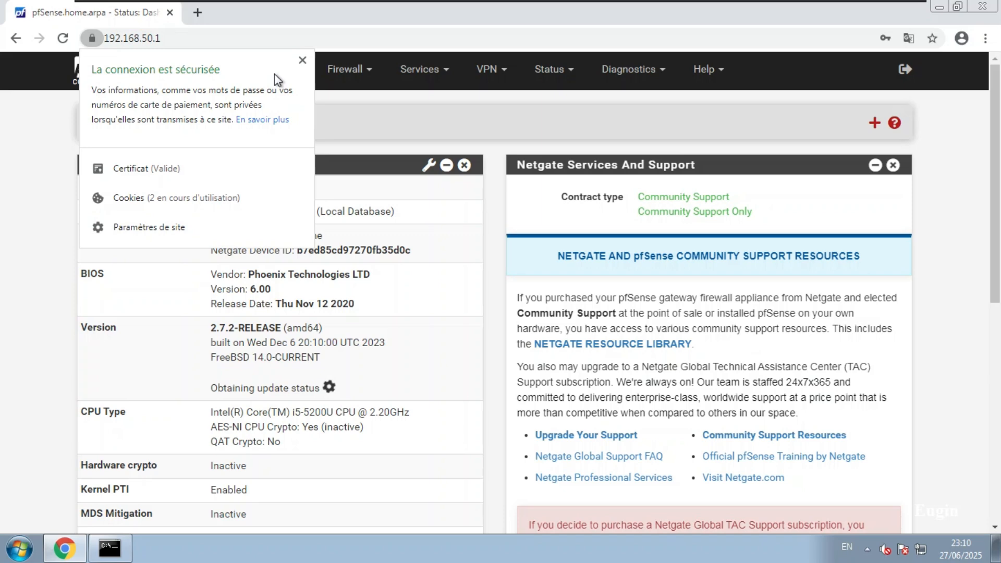
pyautogui.click(300, 63)
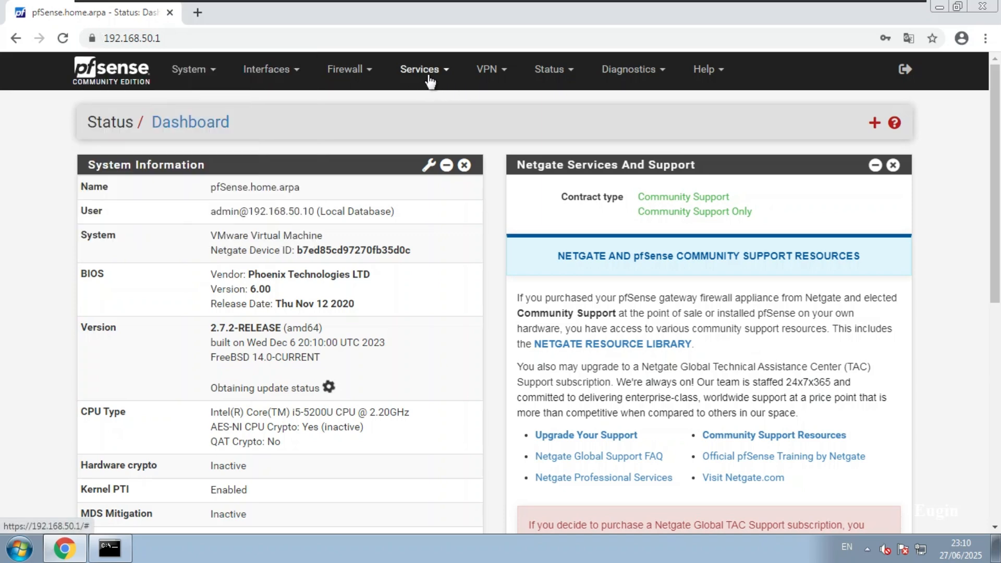
pyautogui.click(429, 72)
# Enable the captive portal on zone securite and open the Logo Image file chooser
pyautogui.click(444, 126)
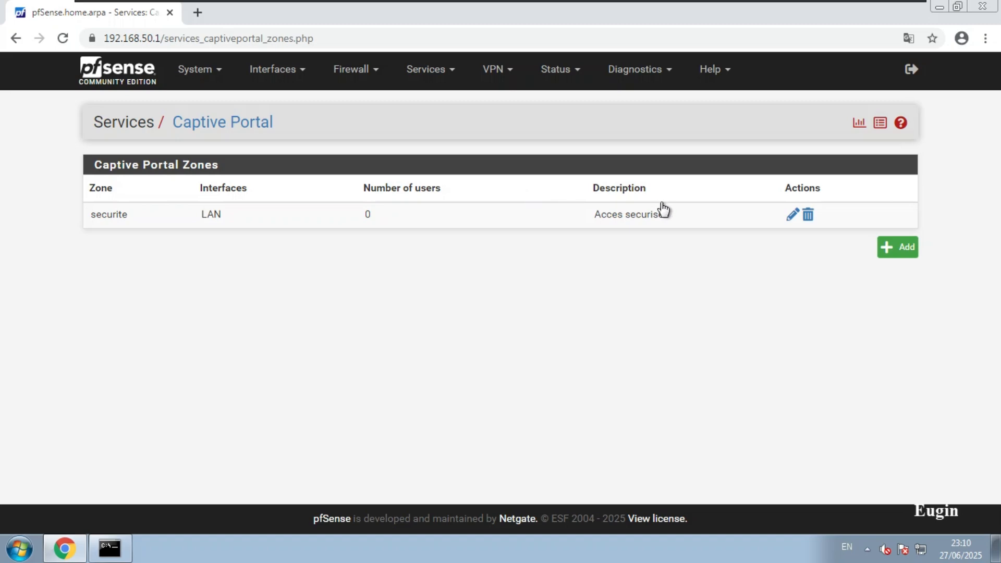
pyautogui.click(790, 218)
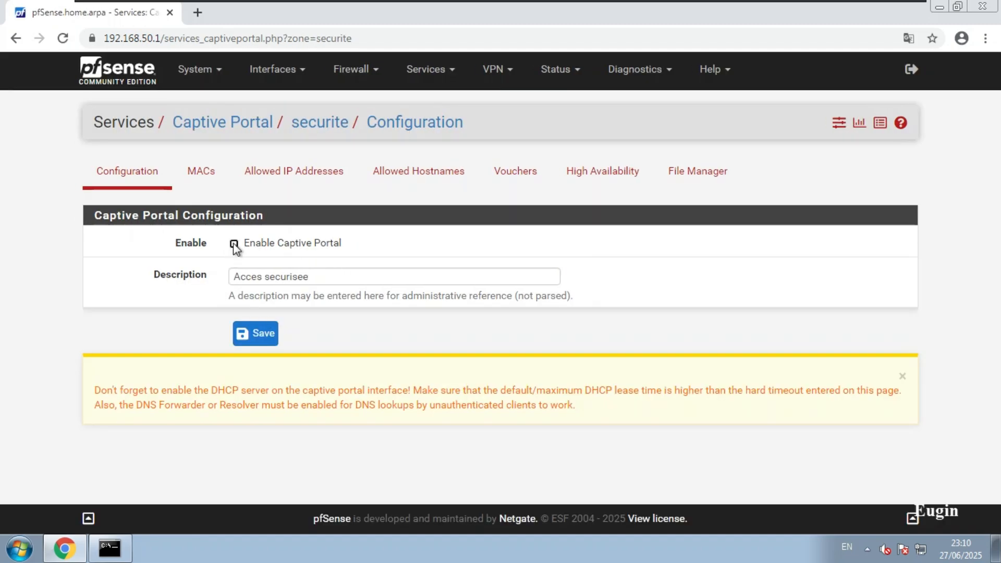
pyautogui.click(234, 244)
pyautogui.scroll(-10, 46, 349)
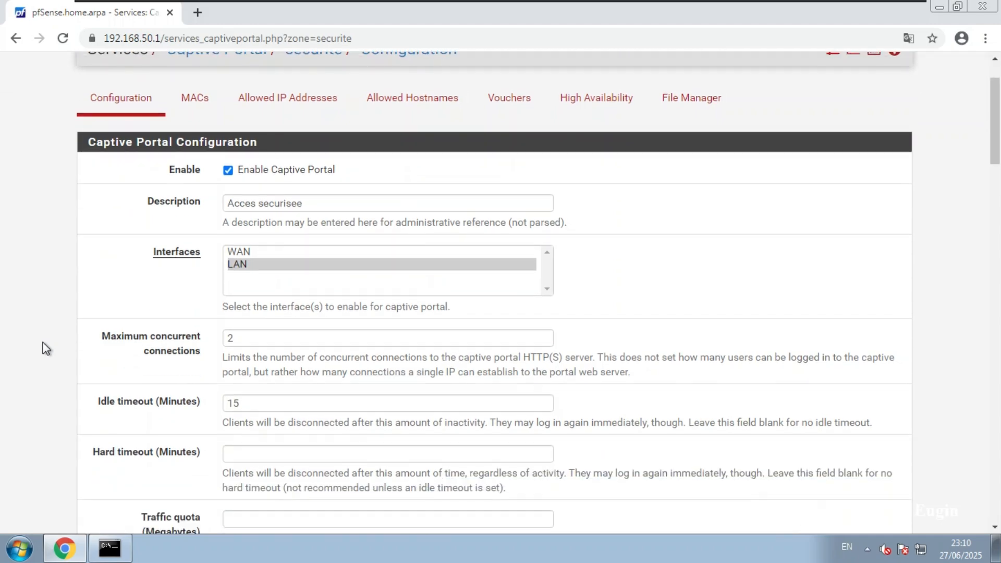
pyautogui.scroll(-12, 46, 349)
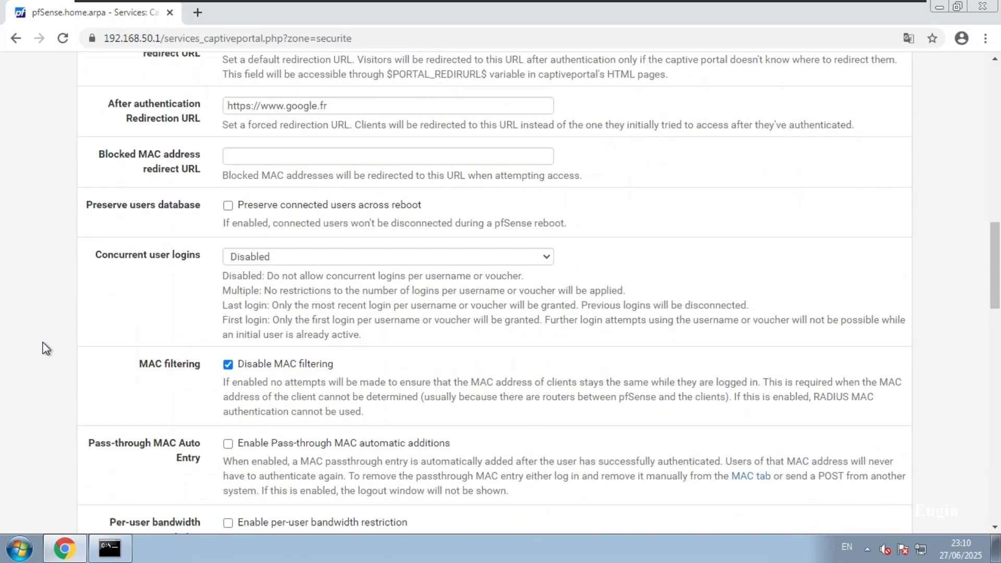
pyautogui.scroll(-1, 43, 342)
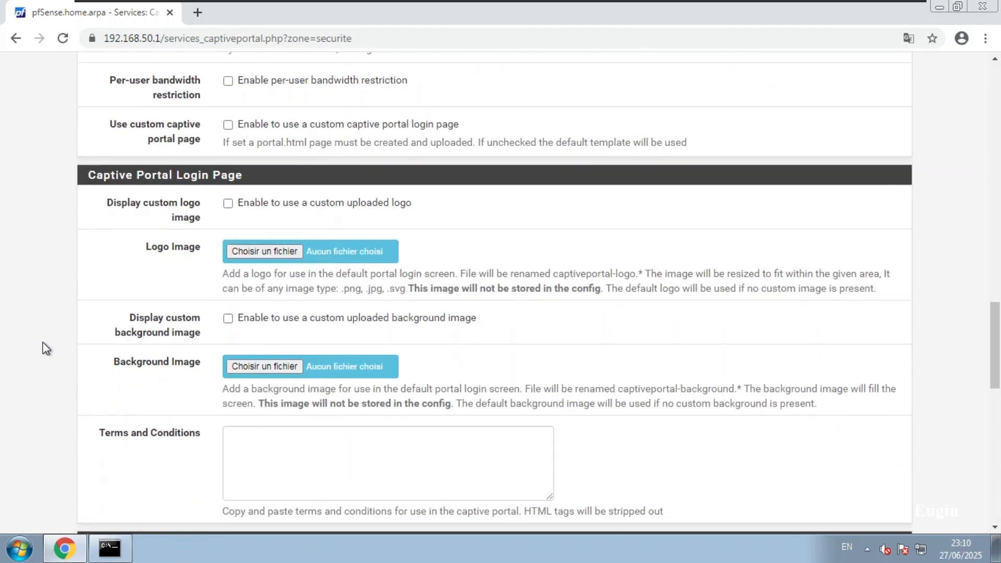
pyautogui.click(301, 253)
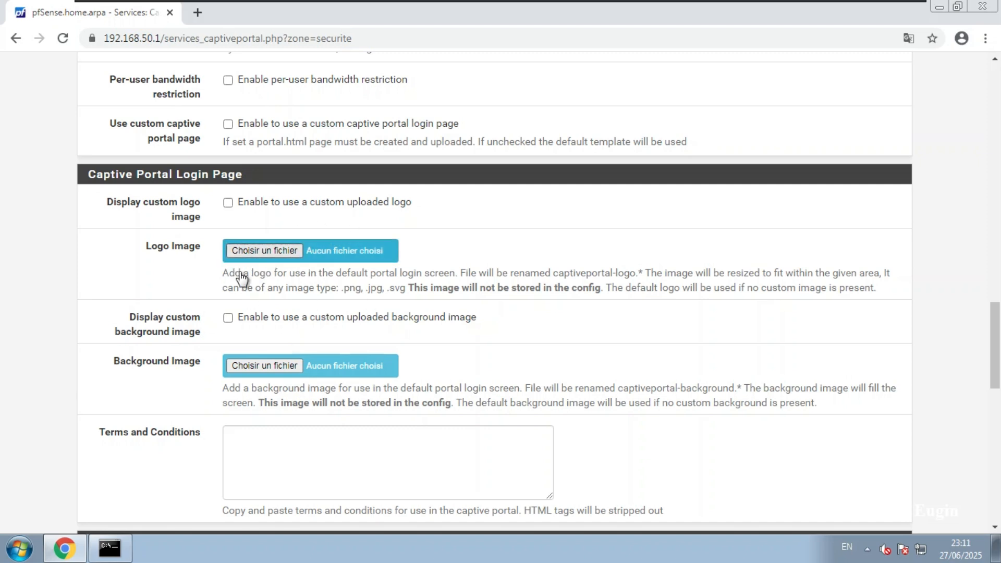
# Search Google Images for 'image portail' in a new tab
pyautogui.click(198, 13)
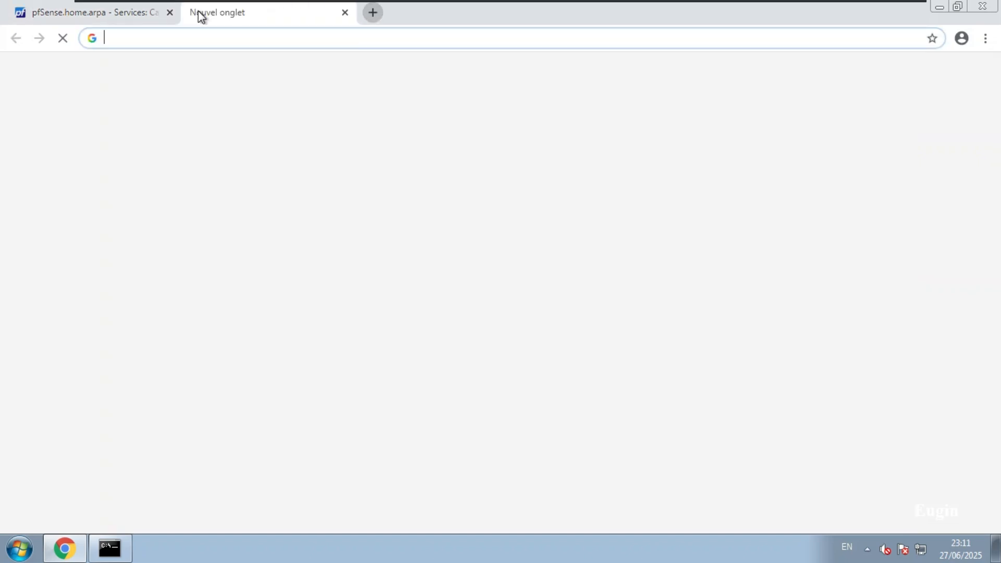
pyautogui.write('image por')
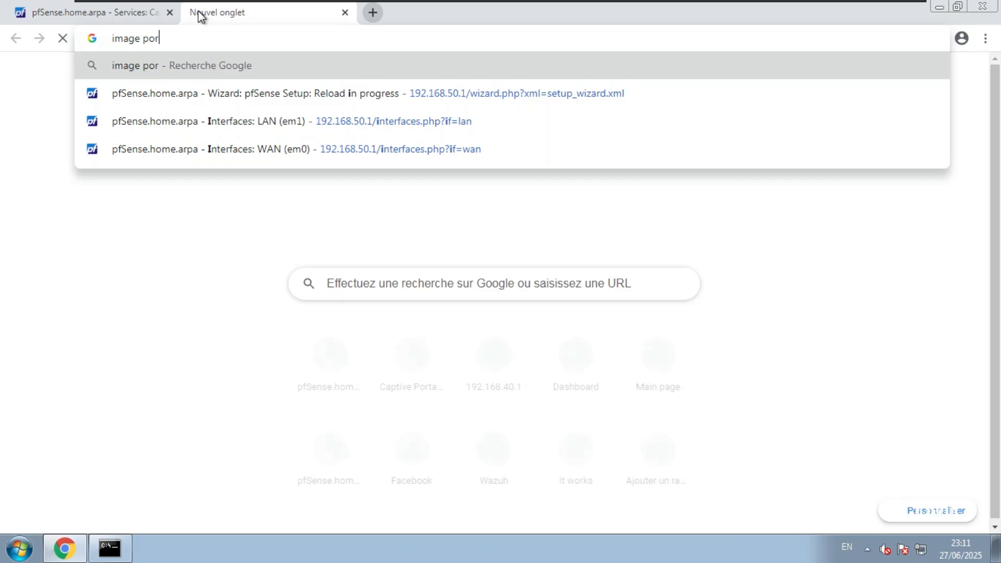
pyautogui.write('tail pfsense')
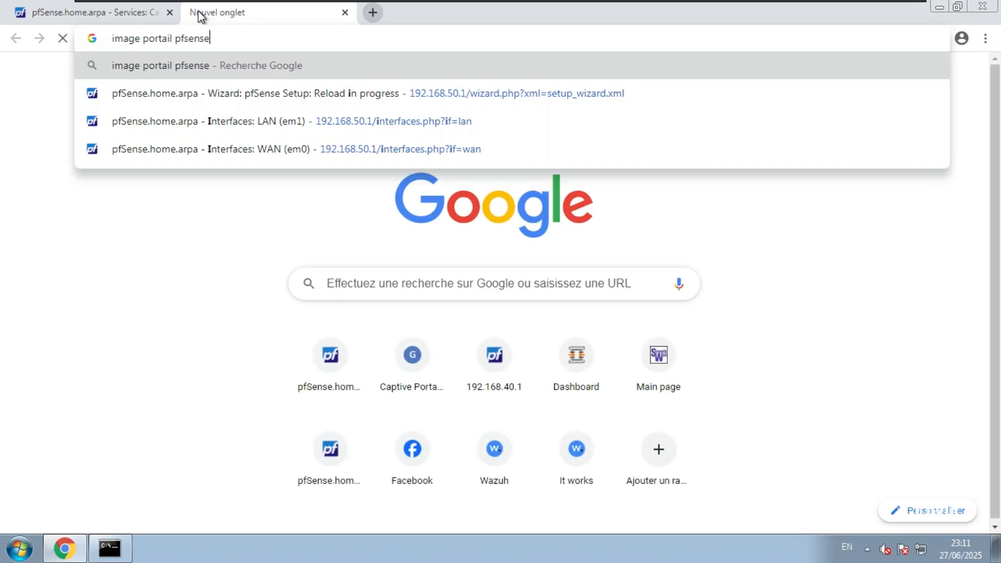
pyautogui.press('Return')
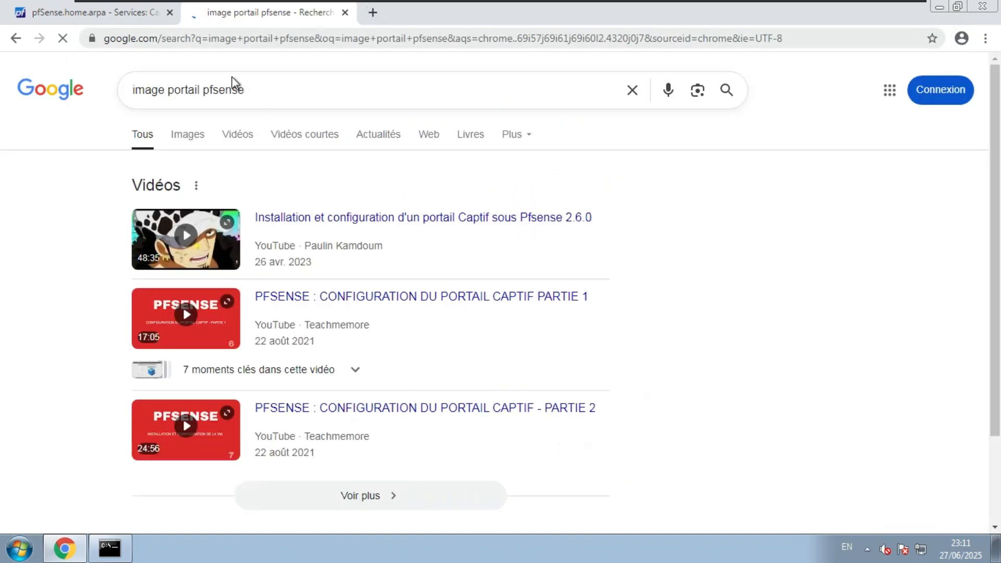
pyautogui.click(203, 141)
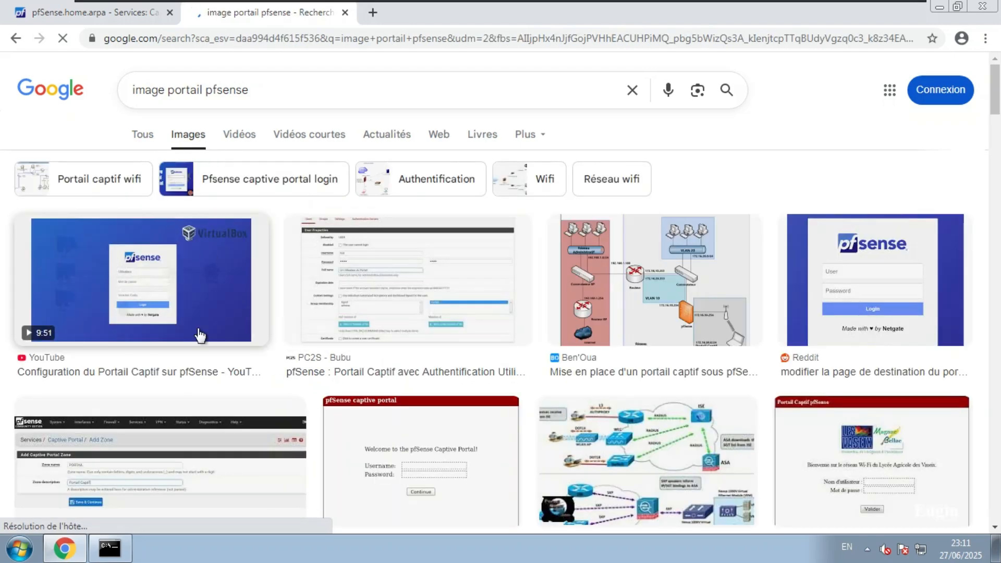
pyautogui.scroll(-3, 200, 335)
pyautogui.scroll(-5, 200, 336)
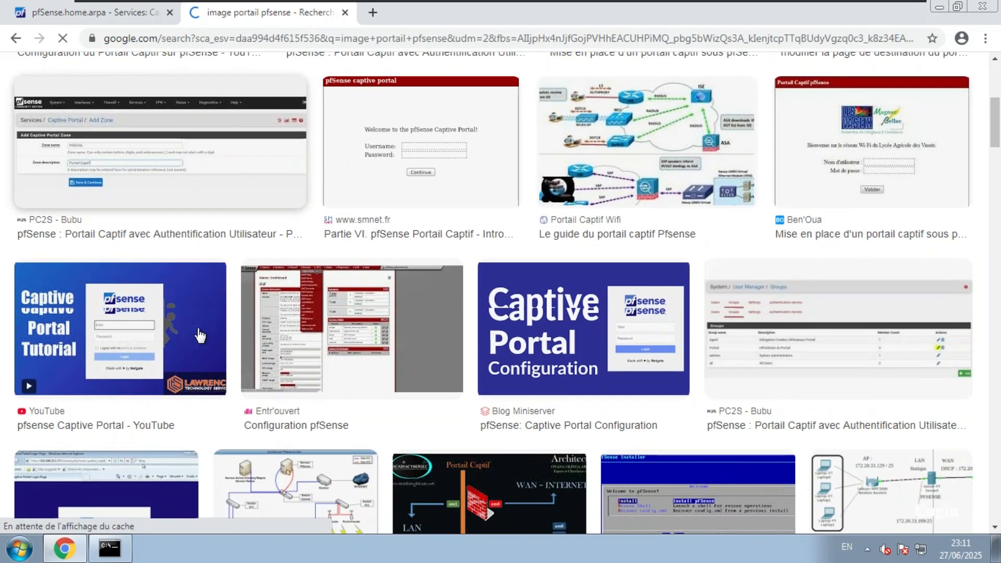
pyautogui.scroll(10, 200, 336)
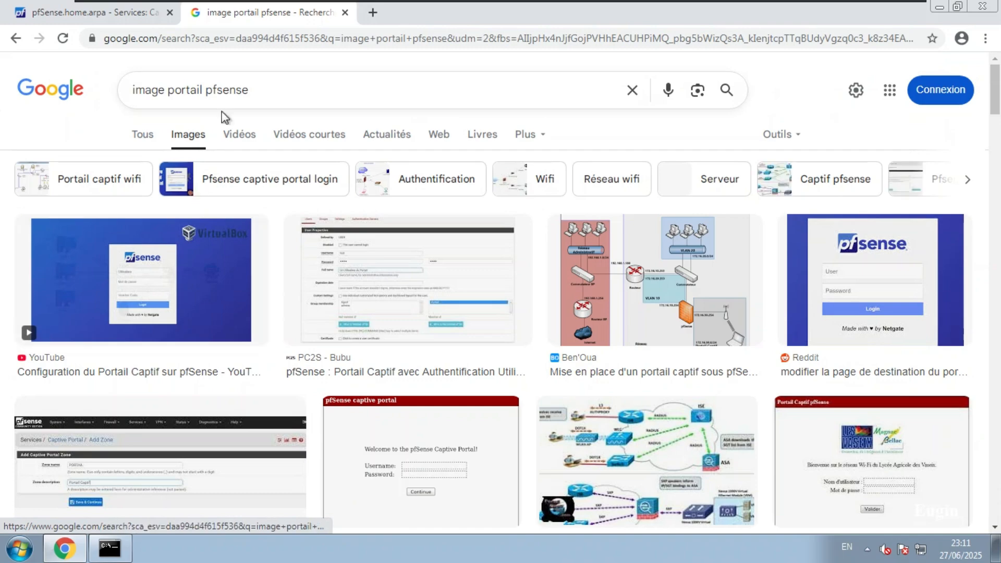
pyautogui.doubleClick(225, 90)
pyautogui.press('BackSpace')
pyautogui.press('Return')
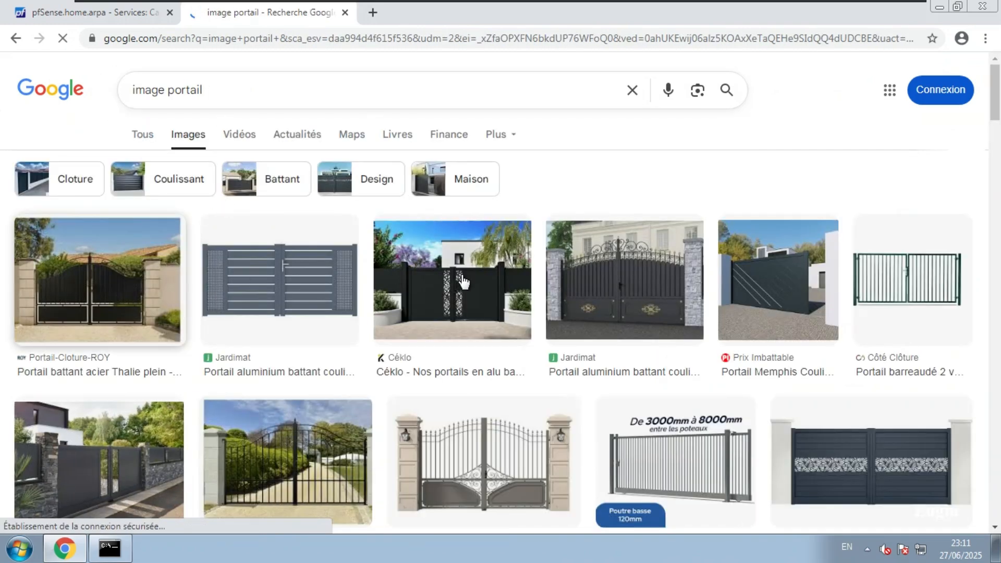
# Save the Atlantem grey gate photo as portail-alu.jpg in Téléchargements
pyautogui.scroll(-3, 538, 294)
pyautogui.scroll(-2, 538, 293)
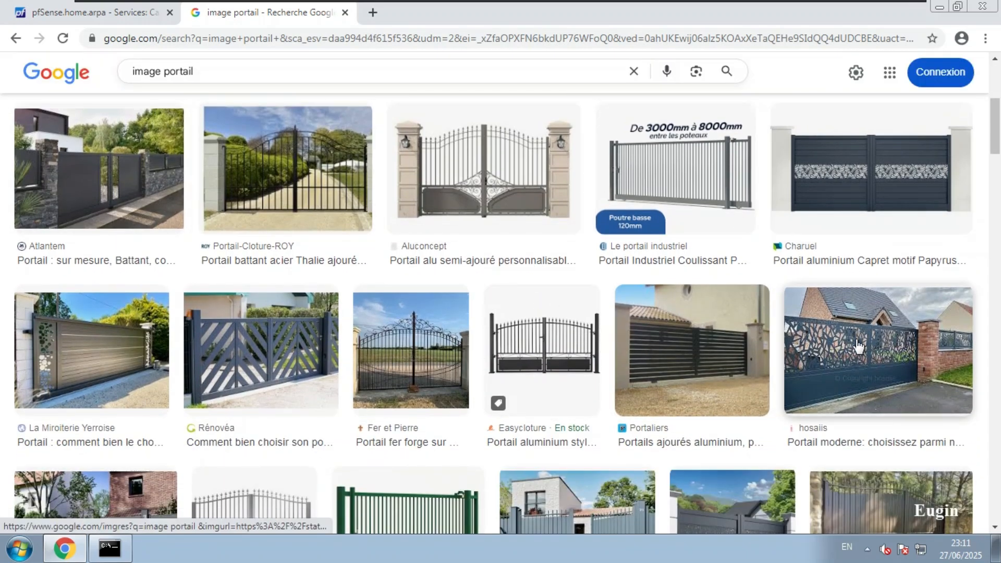
pyautogui.click(111, 208)
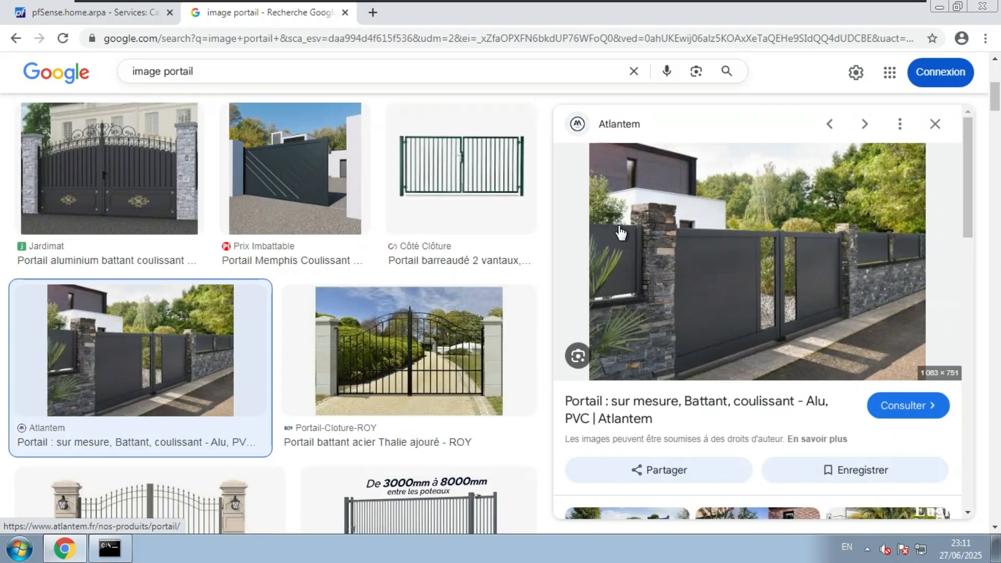
pyautogui.rightClick(703, 255)
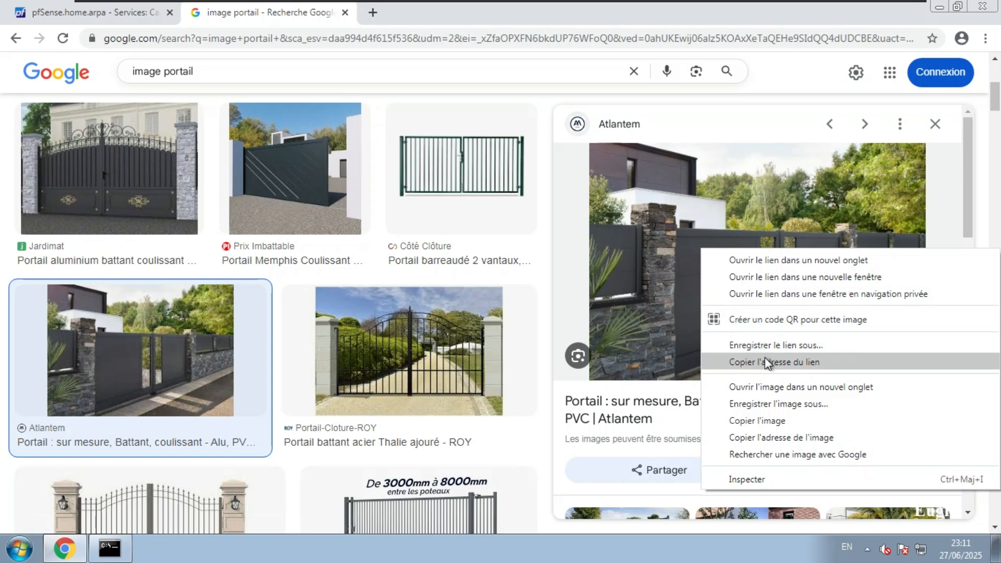
pyautogui.click(780, 407)
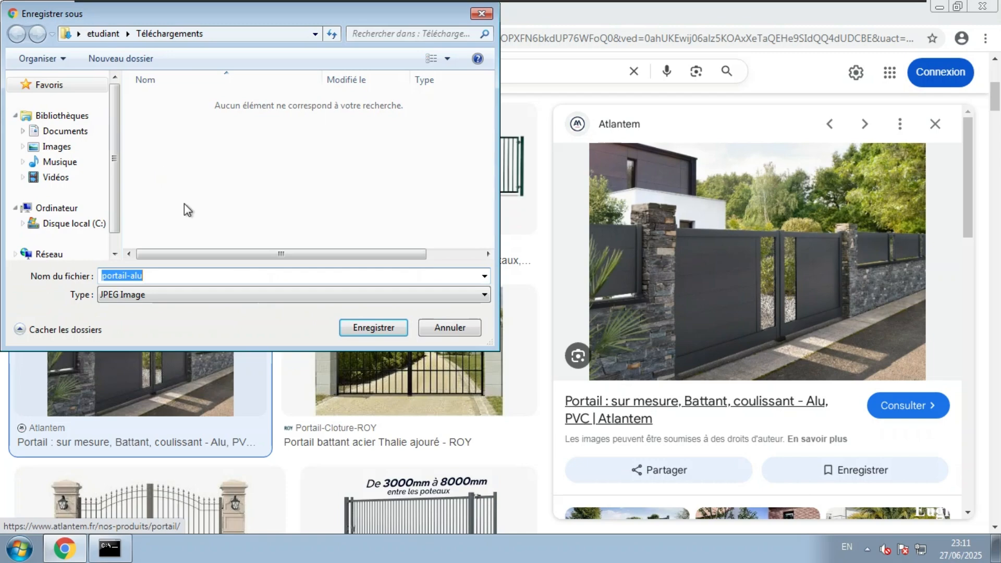
pyautogui.click(374, 334)
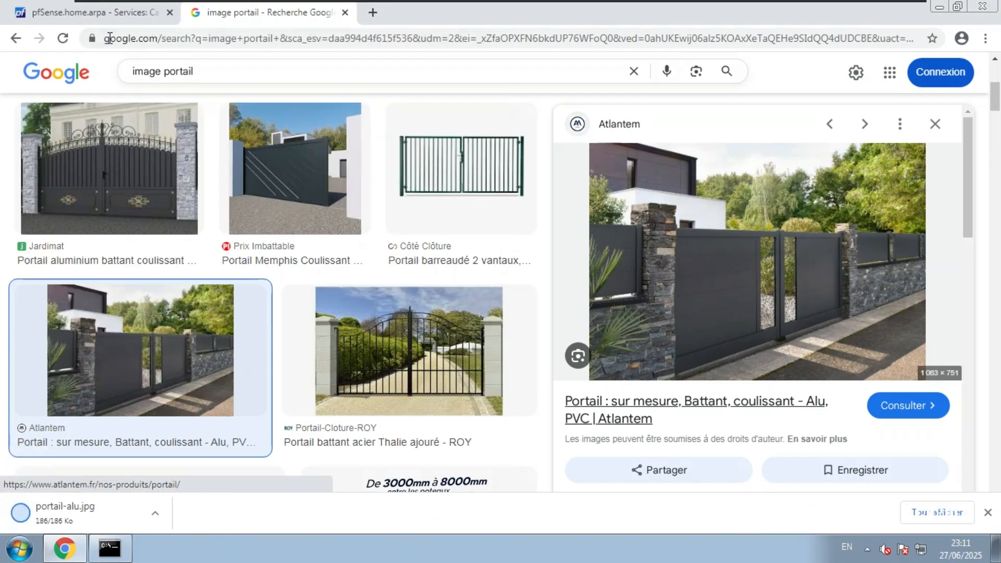
# Glance at the captive portal settings, then search Google for 'icone portail captif'
pyautogui.click(94, 16)
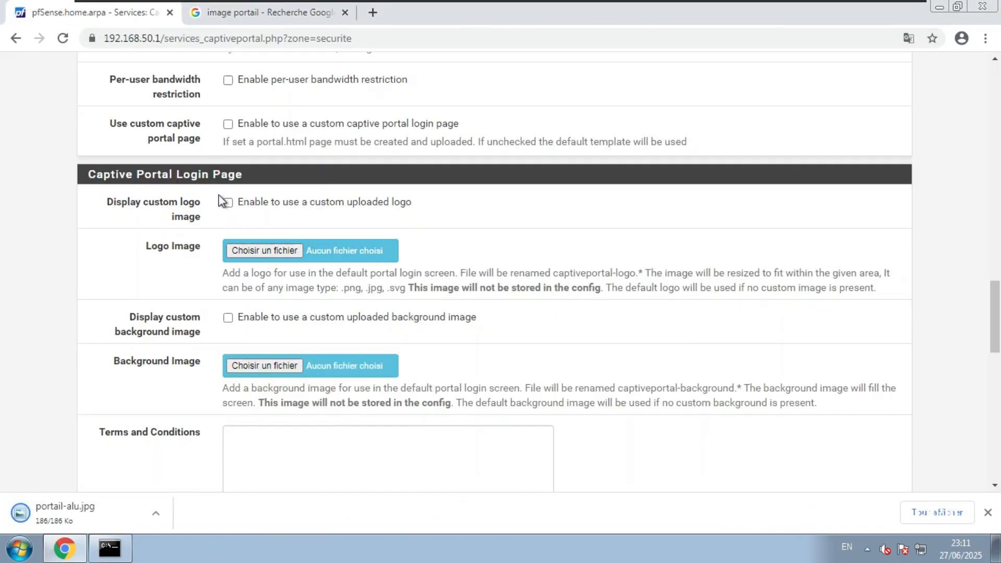
pyautogui.click(273, 17)
pyautogui.click(295, 38)
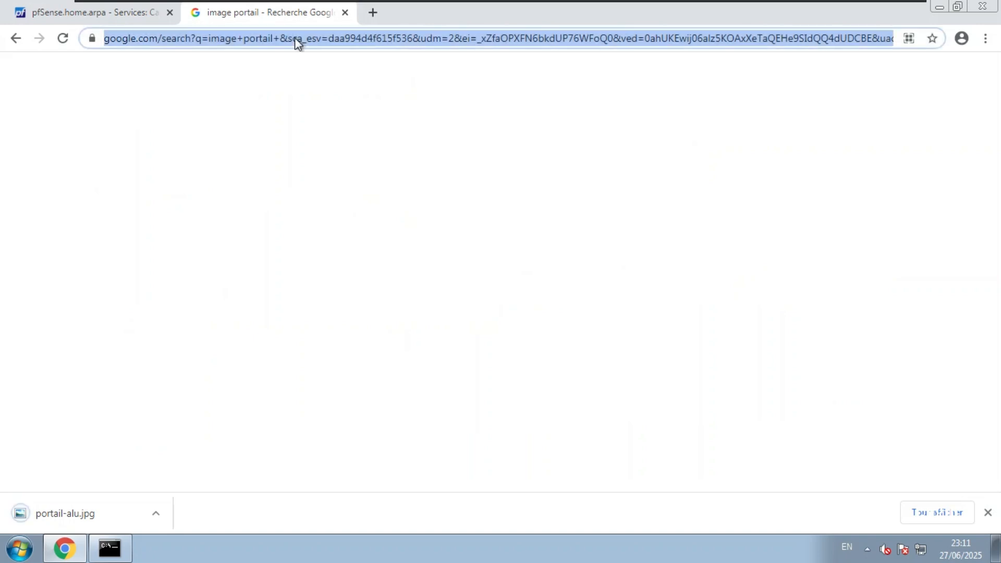
pyautogui.write('icone ')
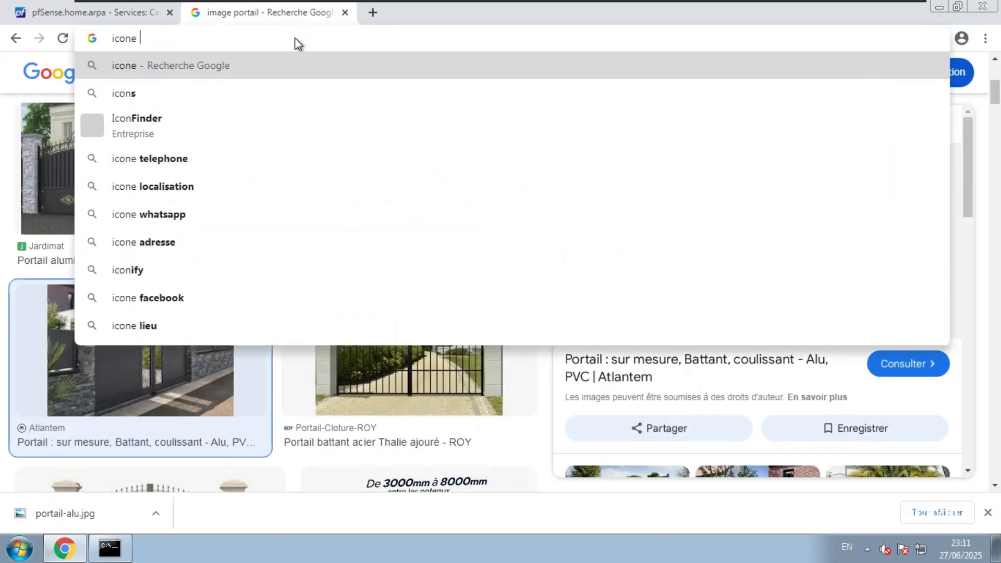
pyautogui.write('portail')
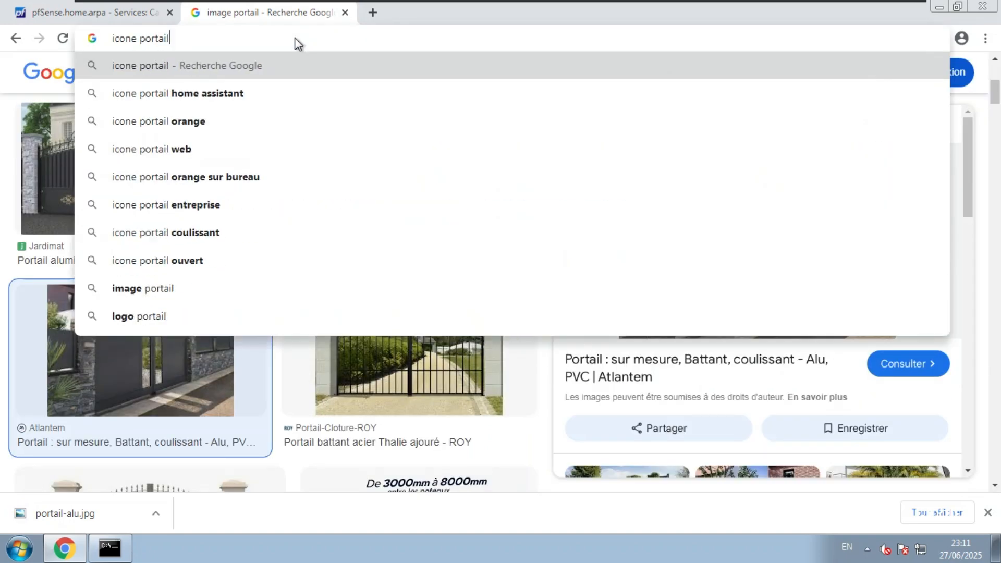
pyautogui.press('Return')
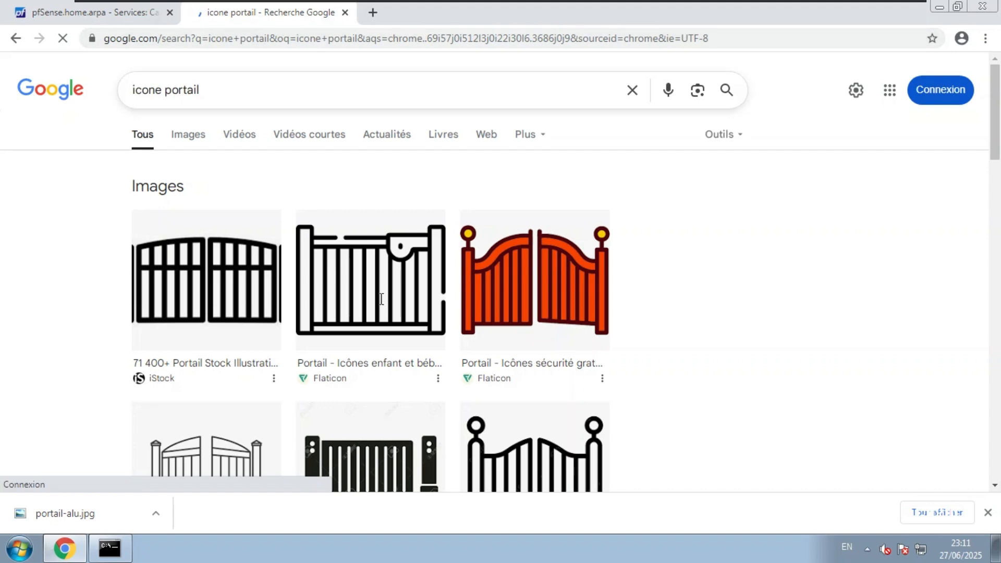
pyautogui.scroll(-6, 380, 300)
pyautogui.scroll(6, 382, 307)
pyautogui.click(270, 91)
pyautogui.write('captif')
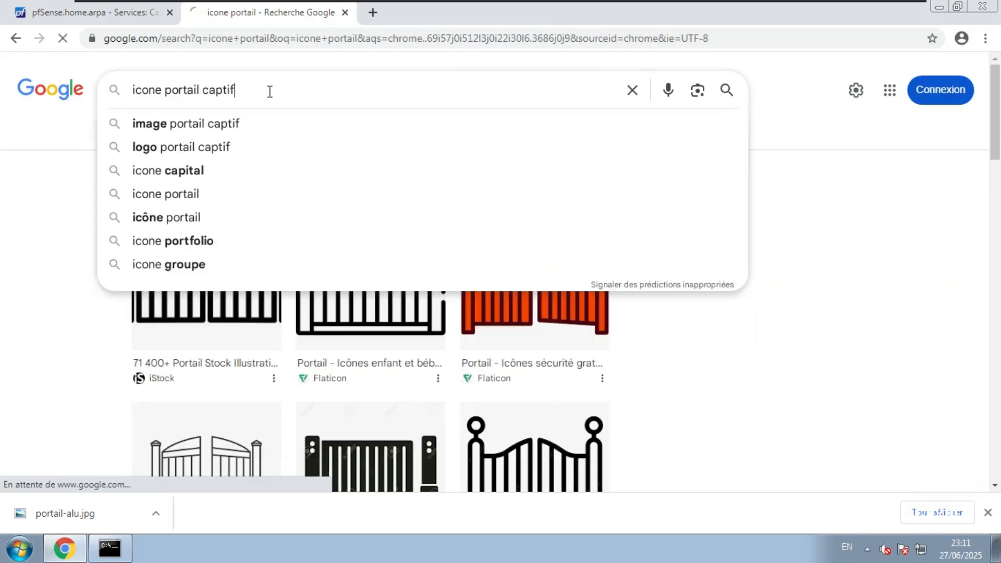
pyautogui.press('Return')
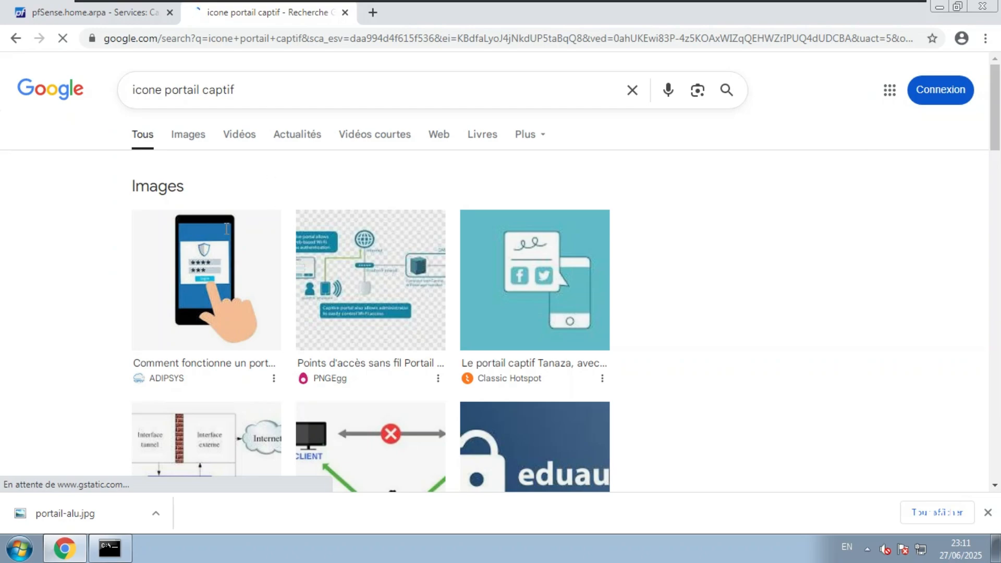
pyautogui.scroll(-6, 106, 278)
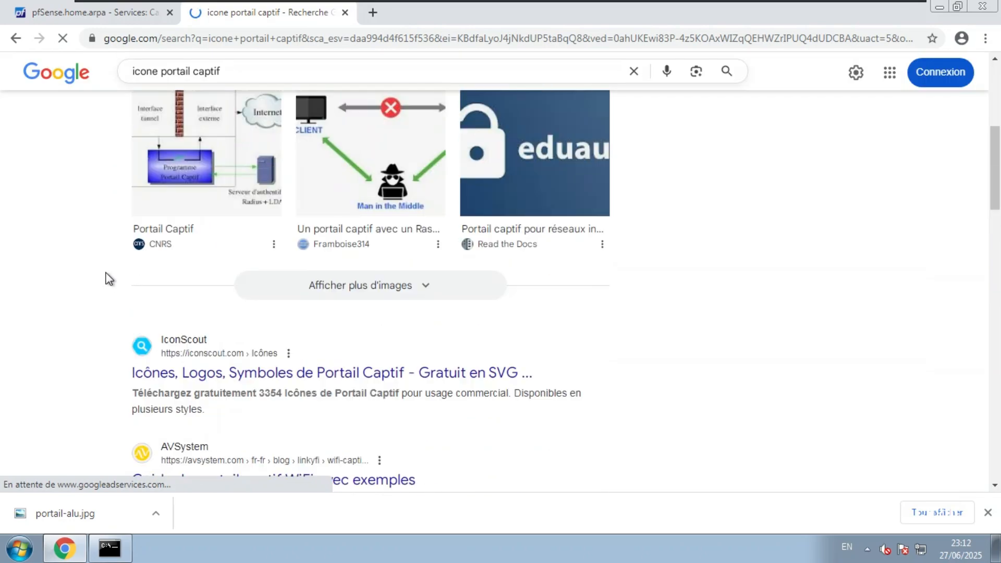
pyautogui.scroll(6, 106, 277)
# Narrow the image search to 'icone portail captif bulldog'
pyautogui.click(182, 136)
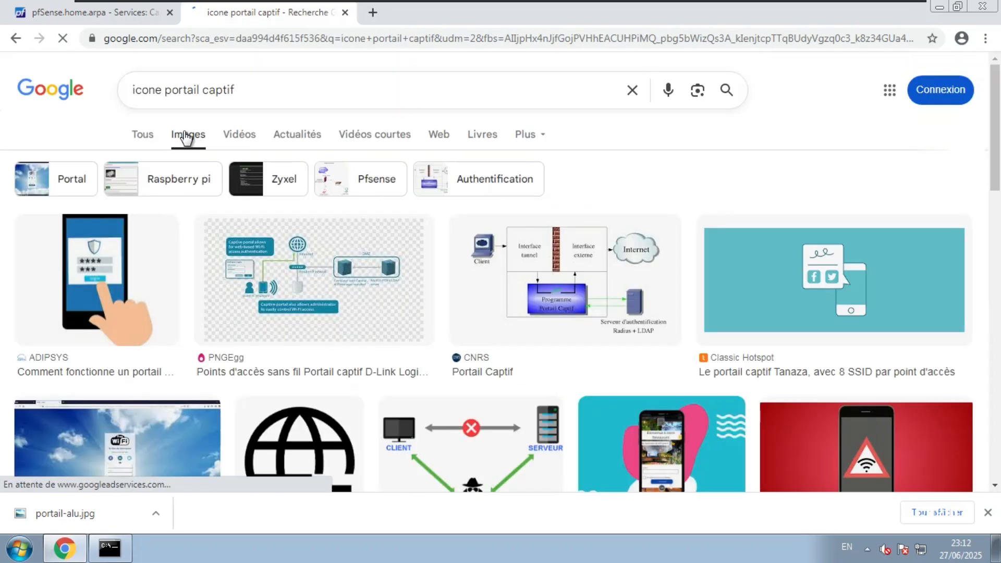
pyautogui.scroll(-3, 258, 271)
pyautogui.scroll(-10, 255, 270)
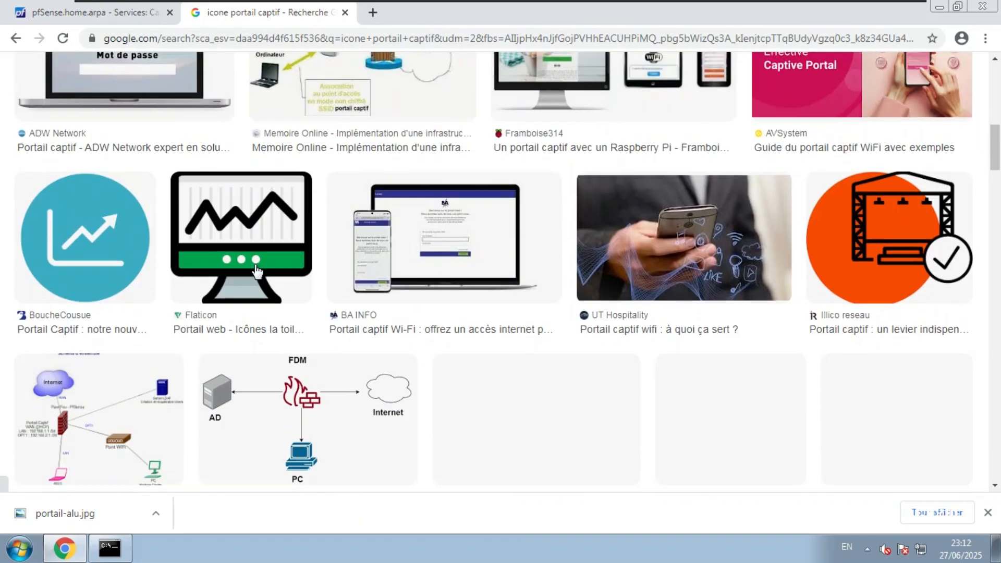
pyautogui.scroll(-3, 257, 271)
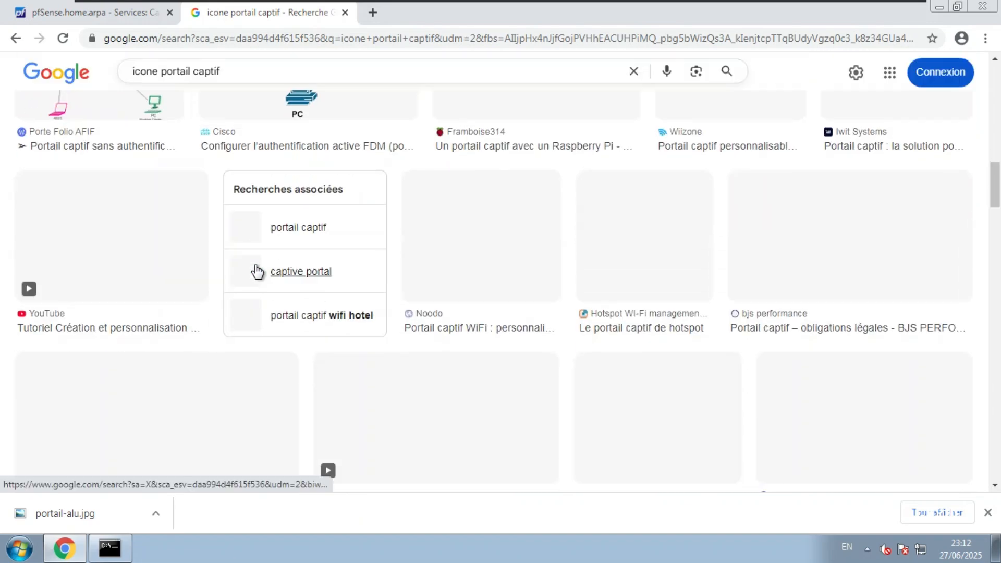
pyautogui.scroll(15, 257, 272)
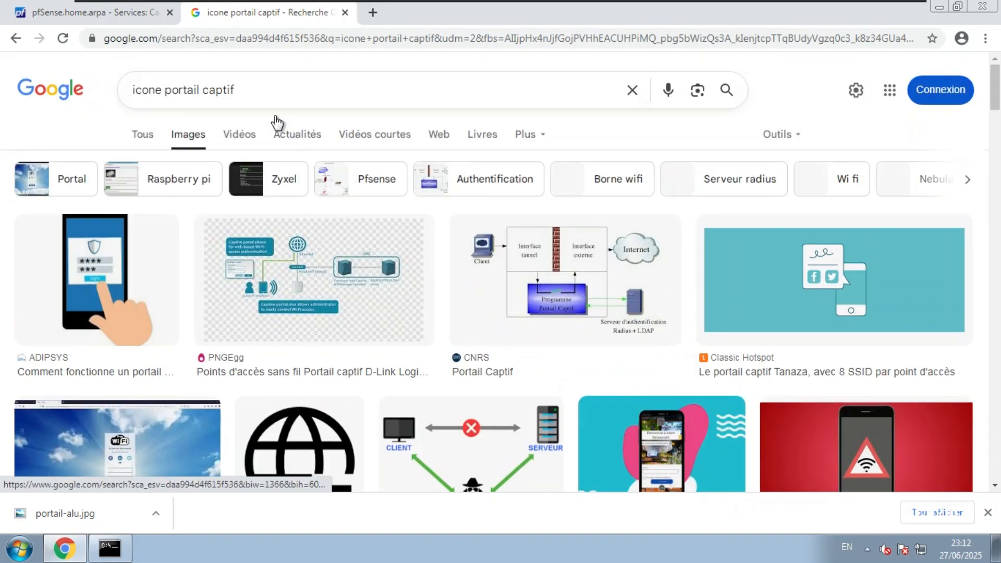
pyautogui.click(258, 91)
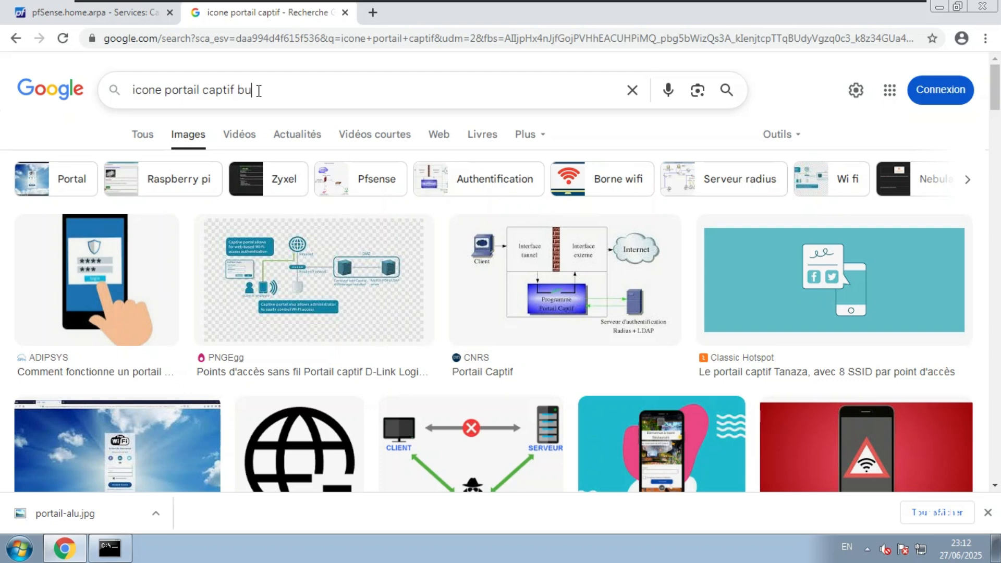
pyautogui.press('Return')
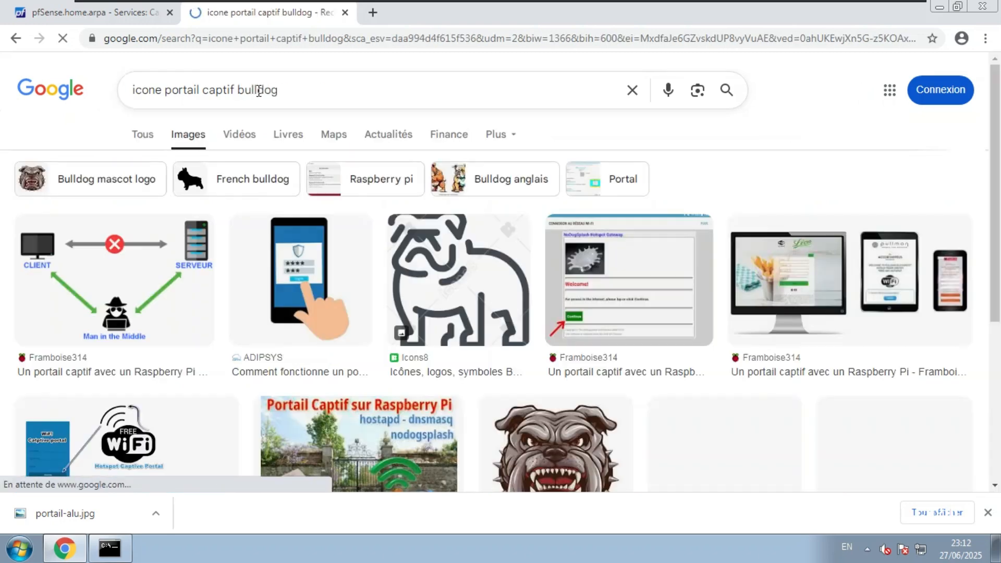
pyautogui.scroll(-2, 286, 257)
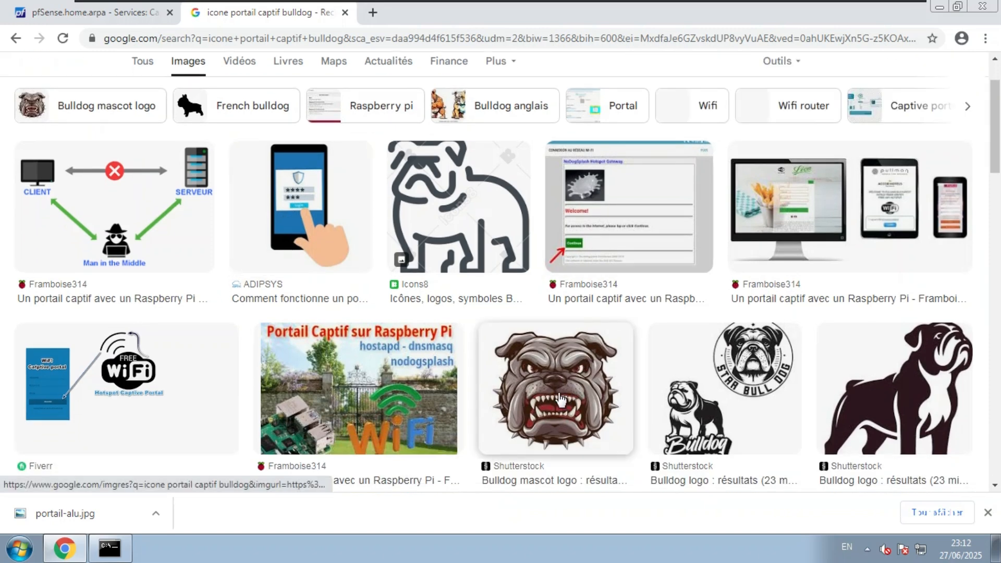
# Save the Shutterstock bulldog mascot logo as images.jpg and return to pfSense
pyautogui.click(561, 400)
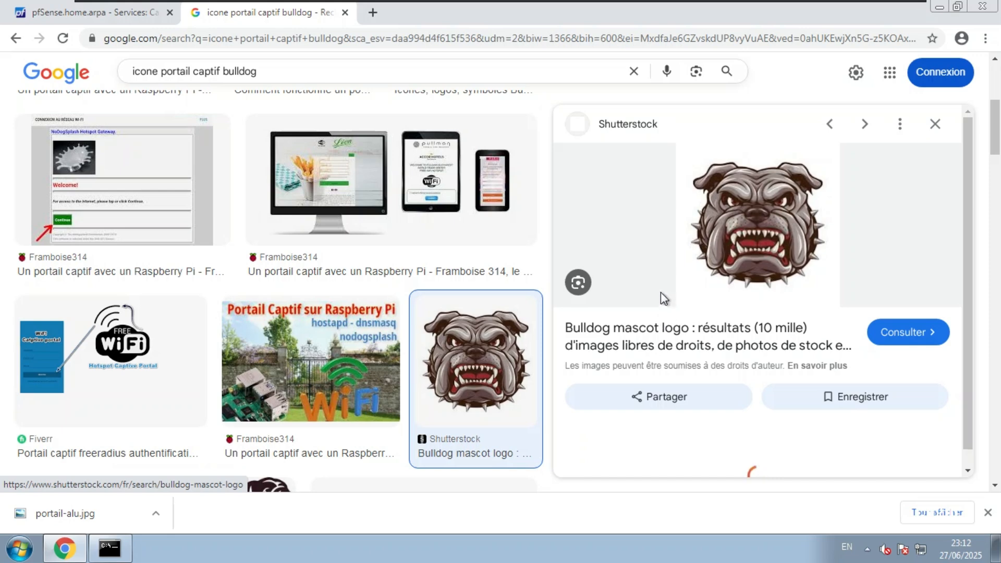
pyautogui.rightClick(735, 256)
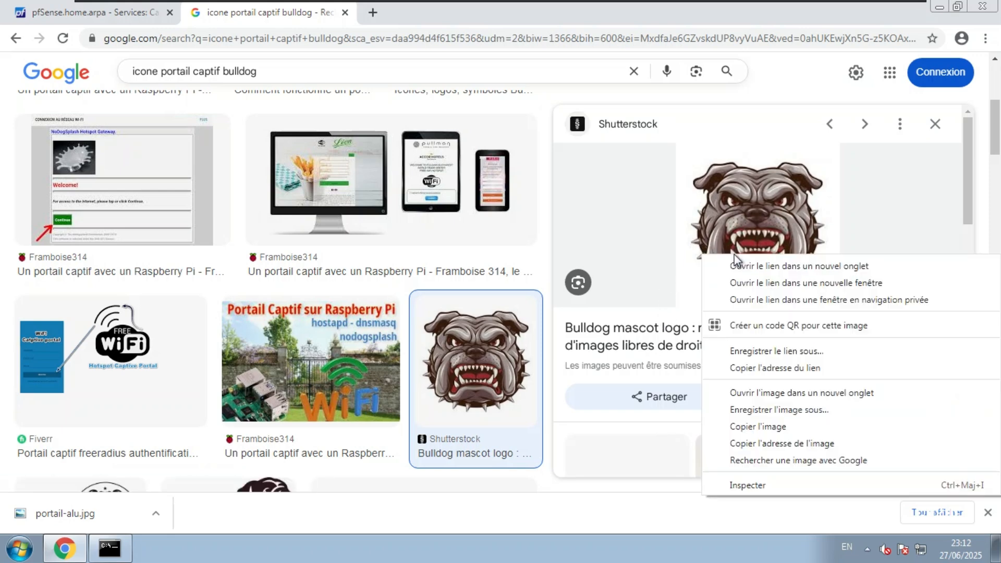
pyautogui.press('Escape')
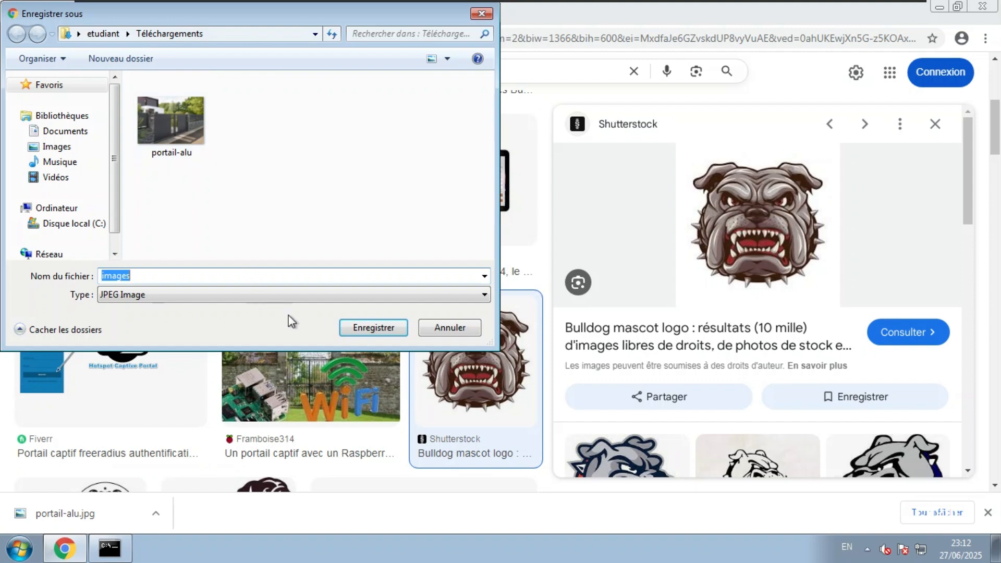
pyautogui.click(374, 327)
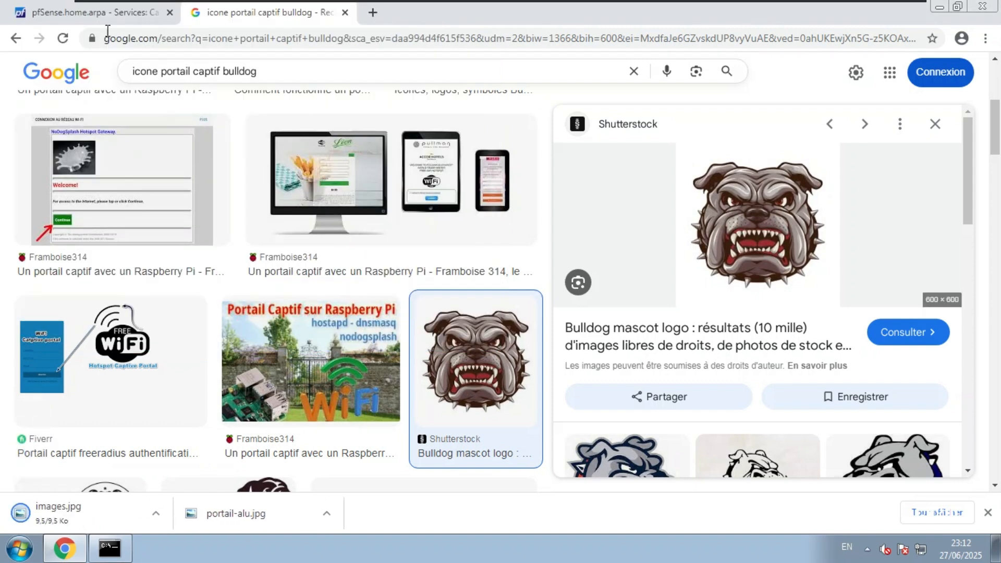
pyautogui.click(90, 16)
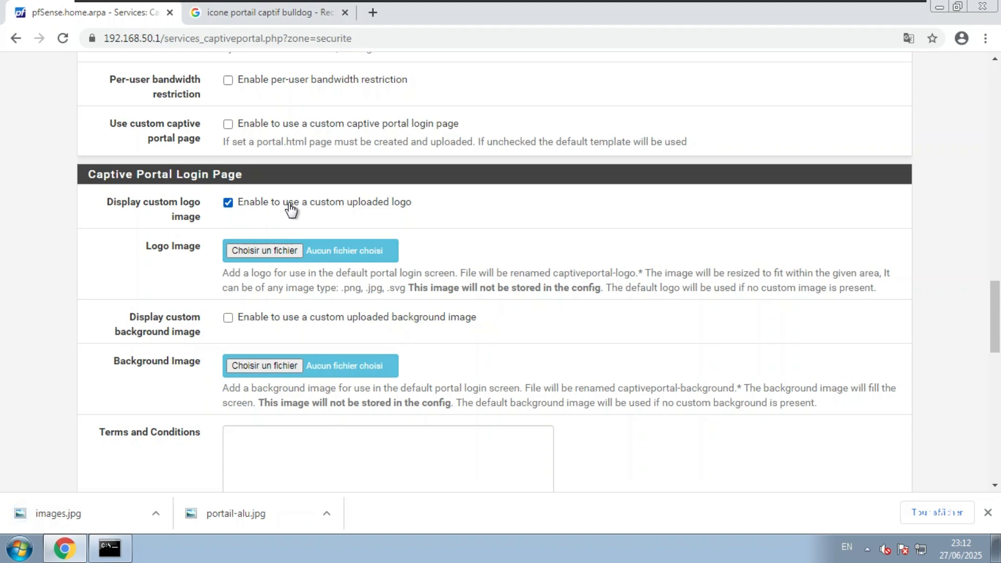
# Set the login page logo to images.jpg from Téléchargements
pyautogui.click(274, 251)
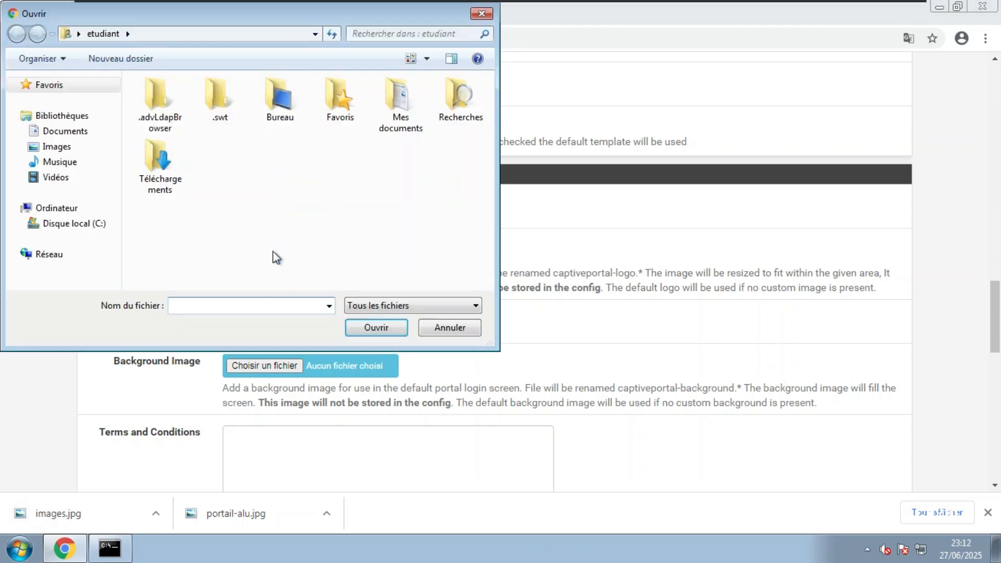
pyautogui.doubleClick(166, 167)
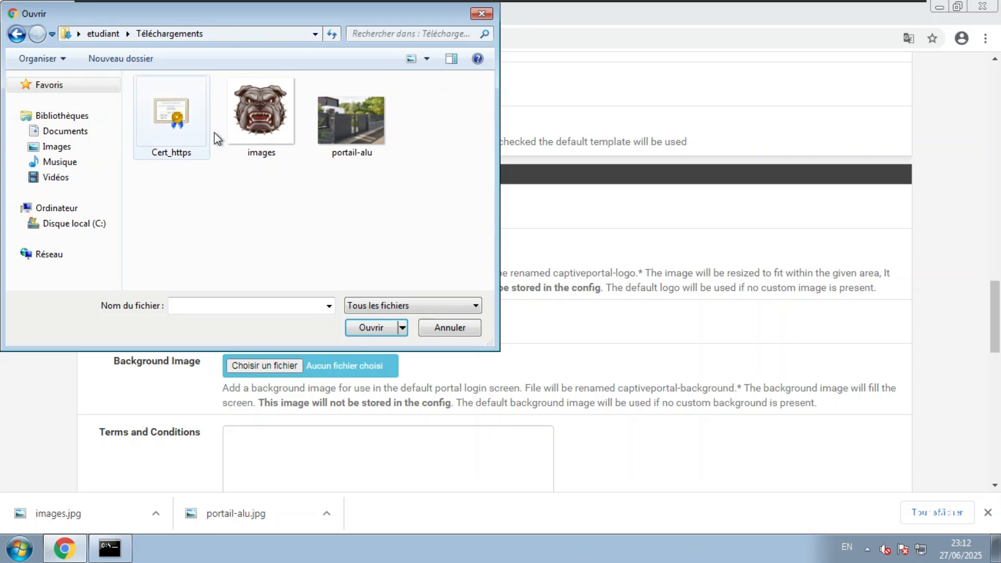
pyautogui.doubleClick(259, 117)
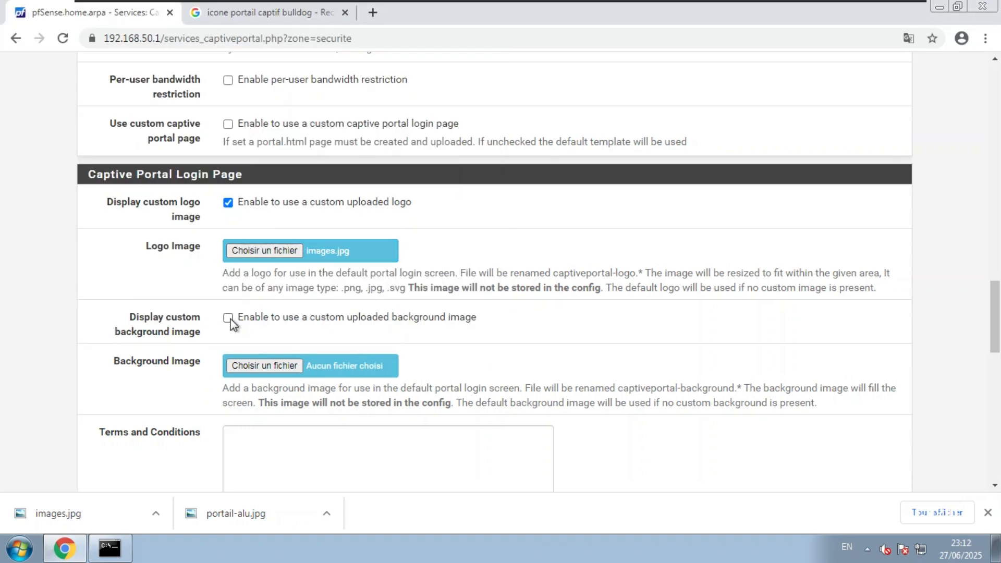
# Set the login page background to portail-alu.jpg and save the securite zone
pyautogui.click(264, 365)
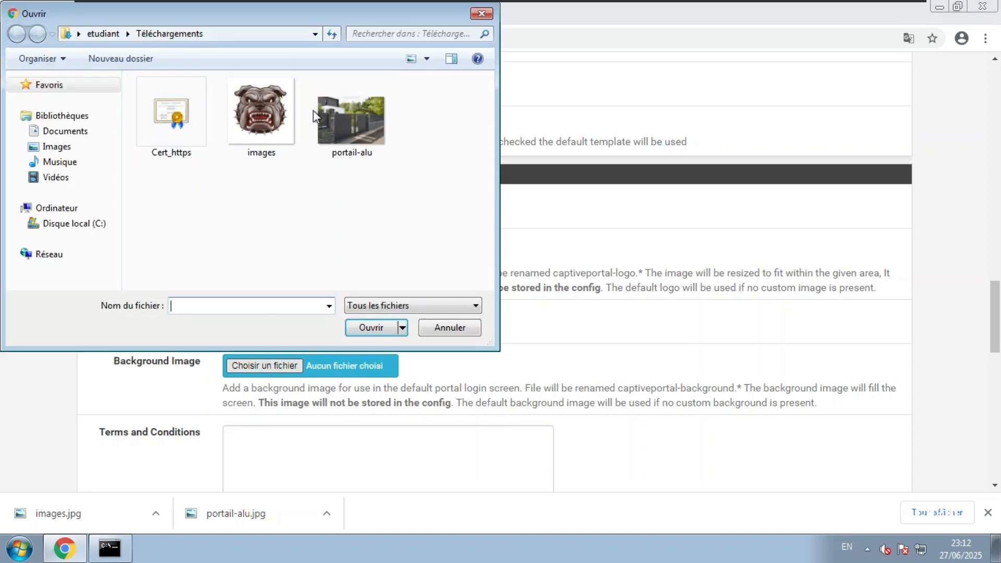
pyautogui.doubleClick(346, 115)
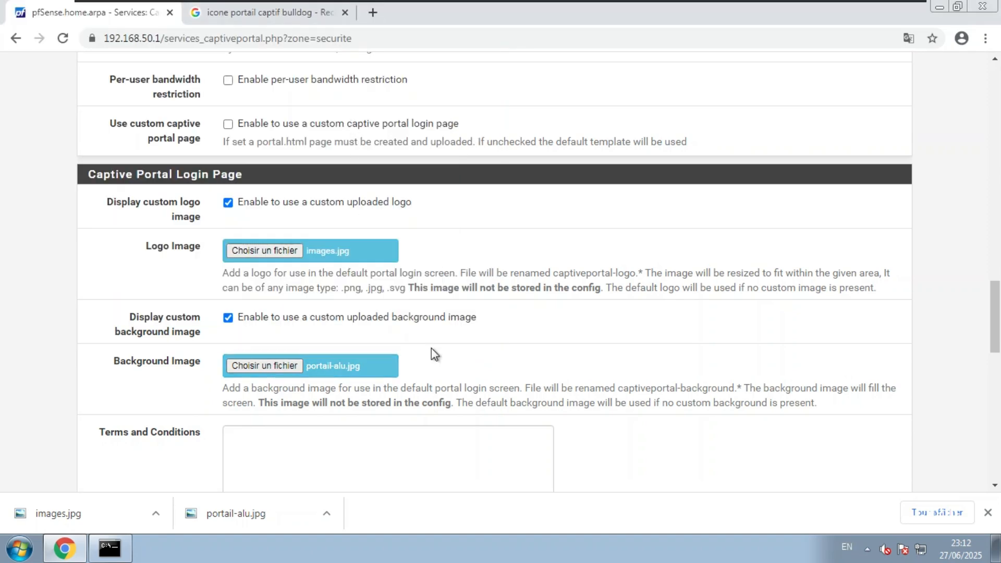
pyautogui.scroll(-5, 431, 348)
pyautogui.scroll(-10, 433, 348)
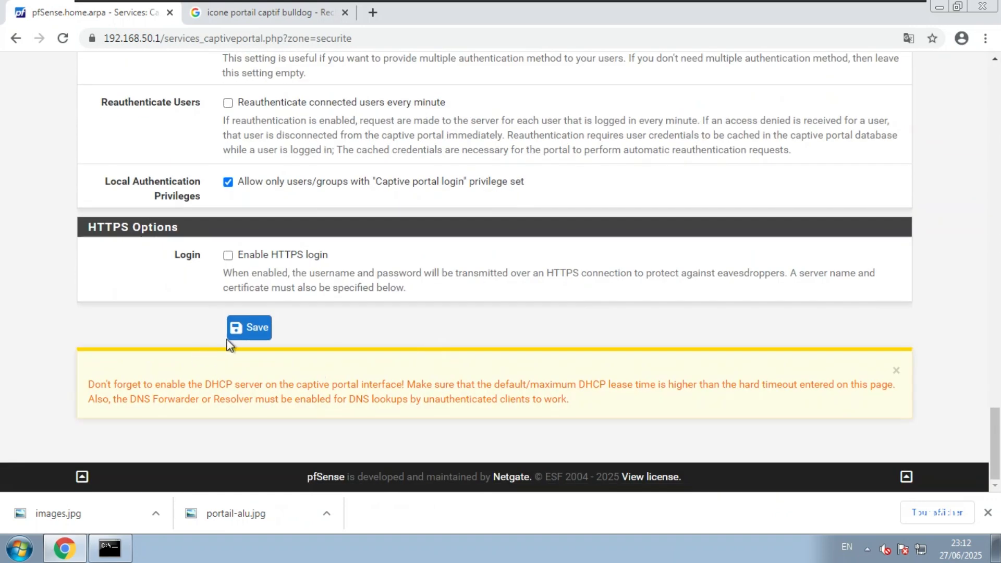
pyautogui.click(240, 337)
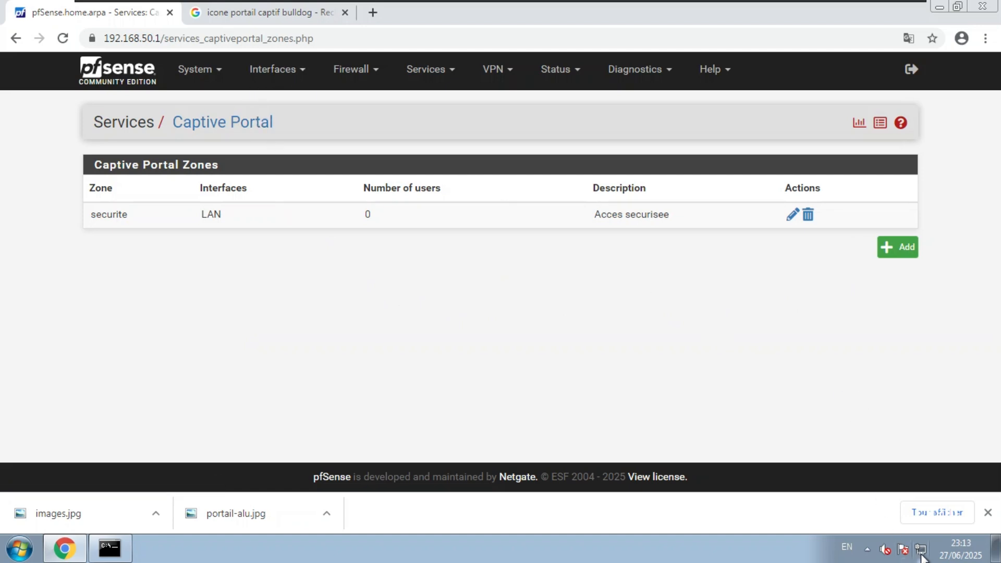
pyautogui.moveTo(919, 552)
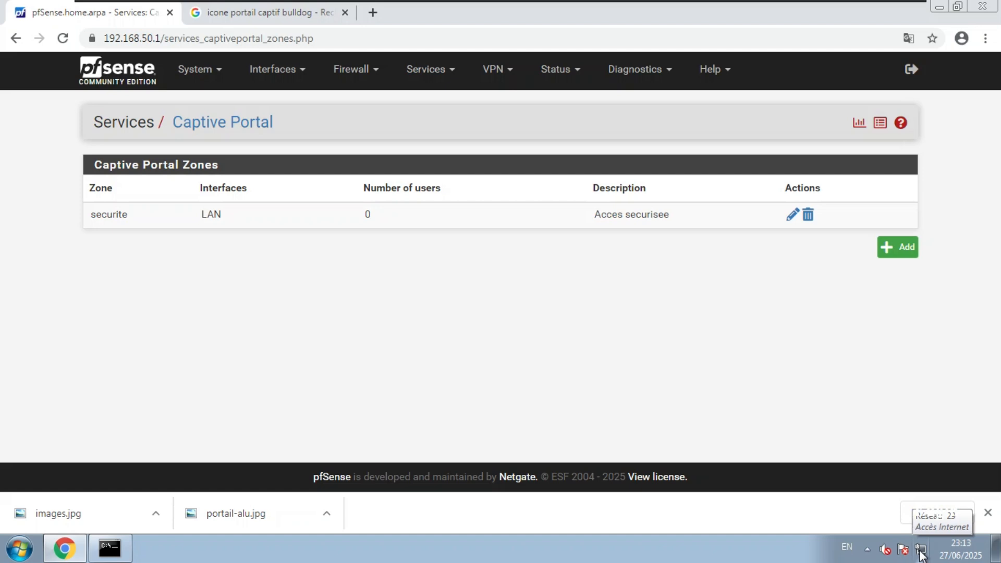
# Close the bulldog search tab and browse to 'facebook' in a new tab, triggering the portal login page
pyautogui.click(273, 15)
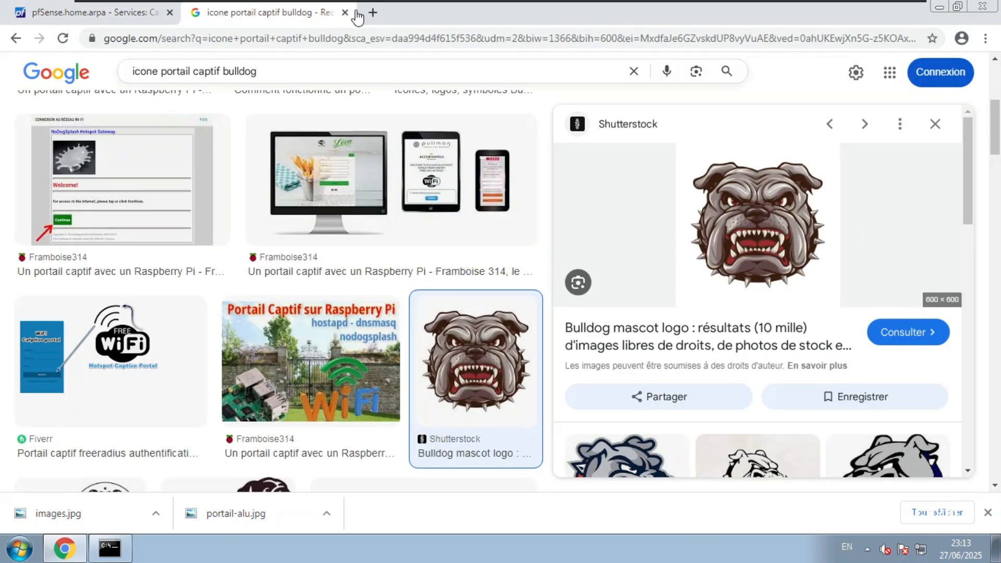
pyautogui.click(344, 13)
pyautogui.click(193, 15)
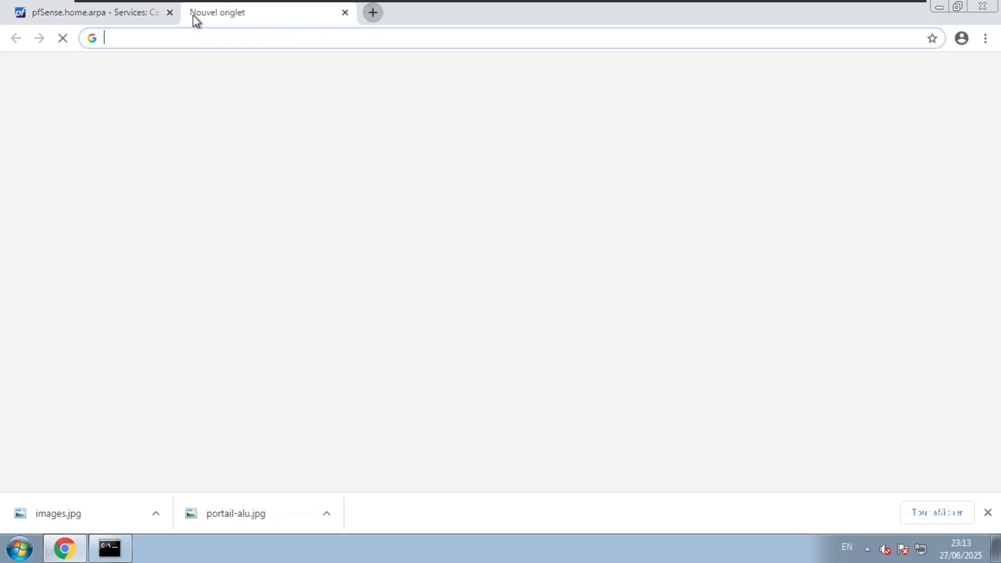
pyautogui.write('facebook')
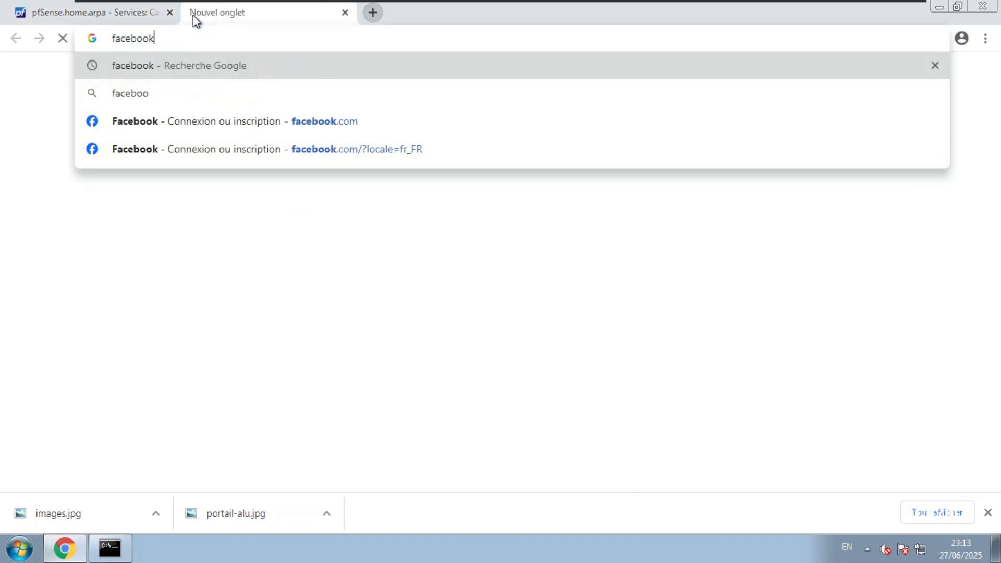
pyautogui.press('Return')
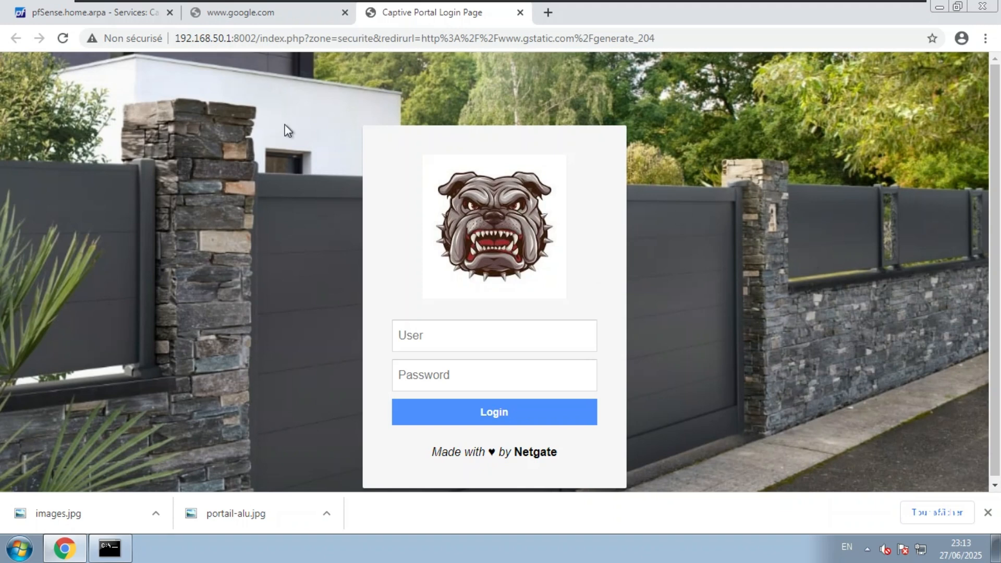
pyautogui.click(99, 15)
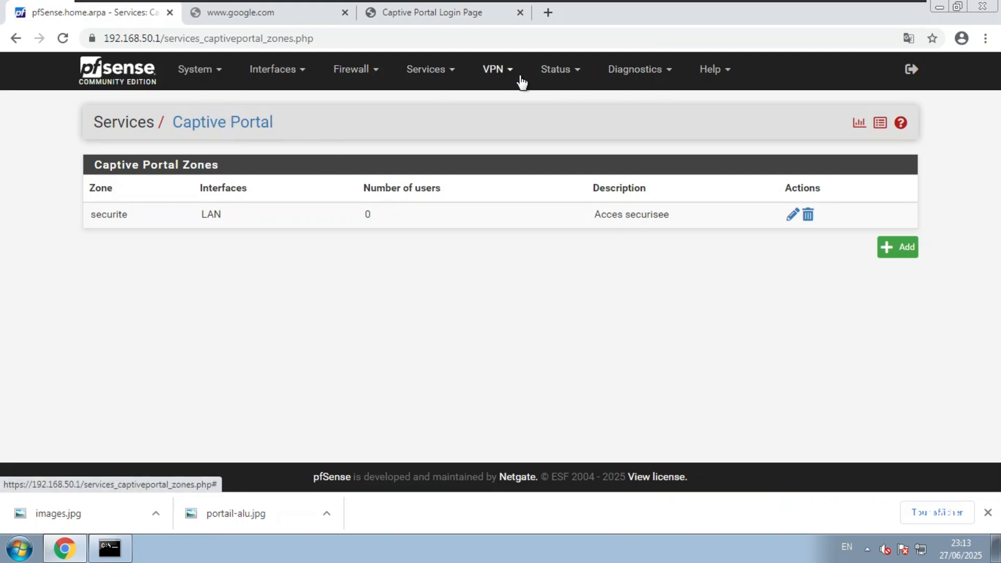
# Open System > General Setup and keep English as the interface language
pyautogui.click(193, 75)
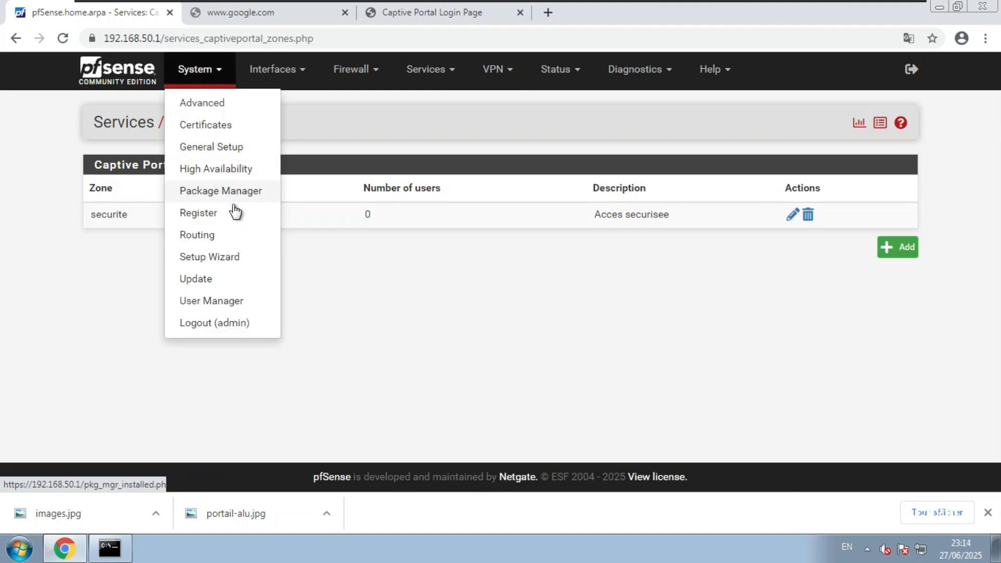
pyautogui.click(227, 152)
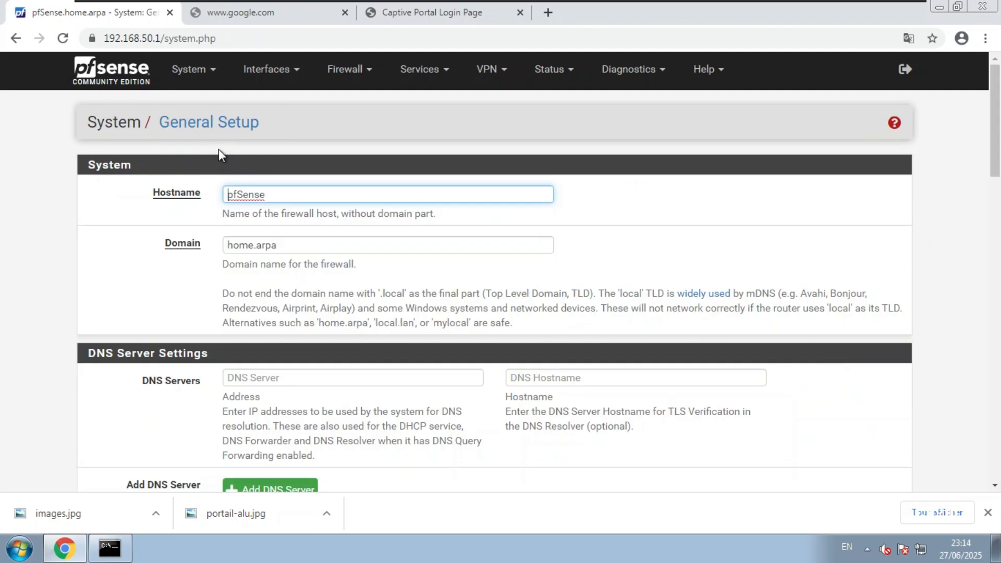
pyautogui.scroll(-6, 106, 277)
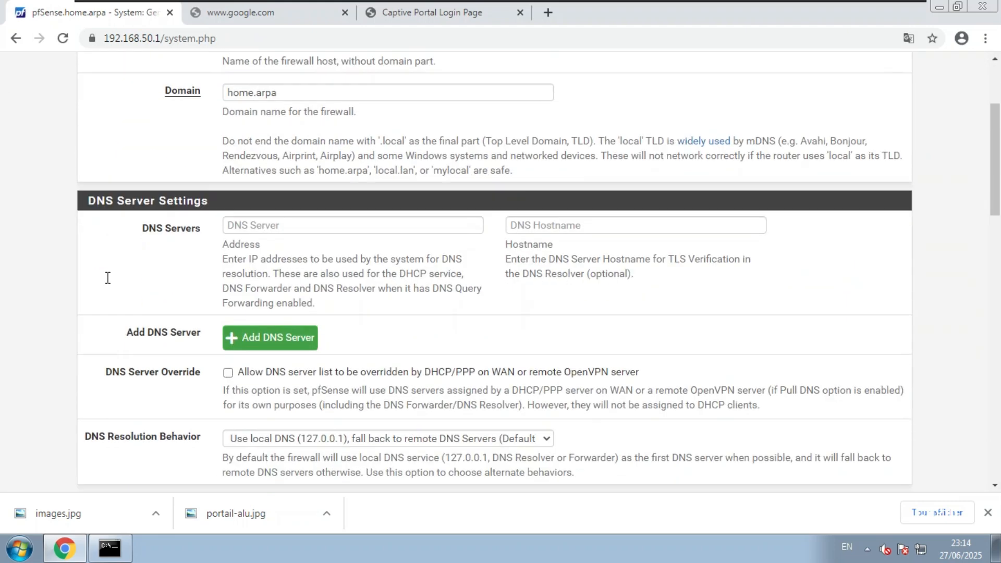
pyautogui.scroll(-5, 108, 277)
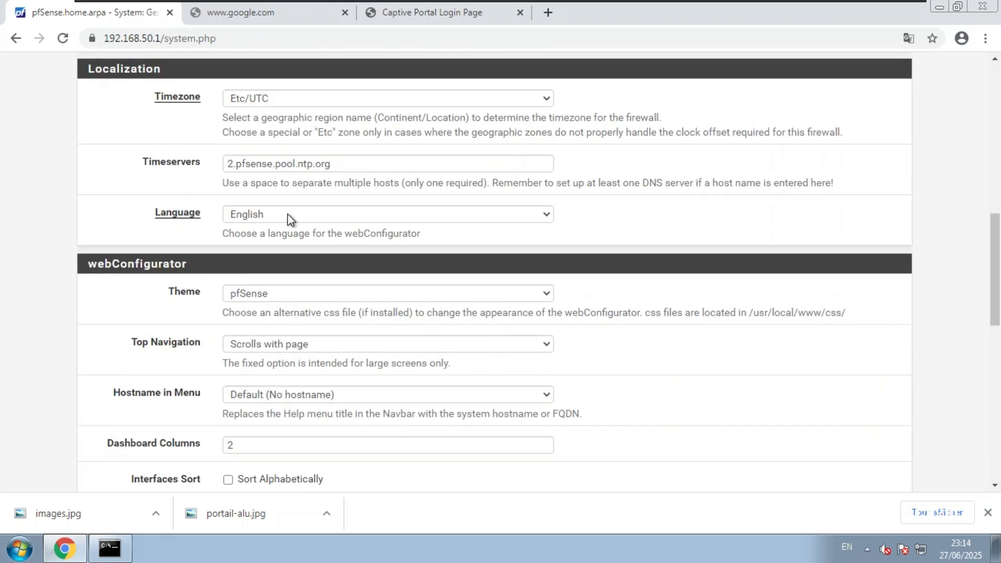
pyautogui.click(275, 212)
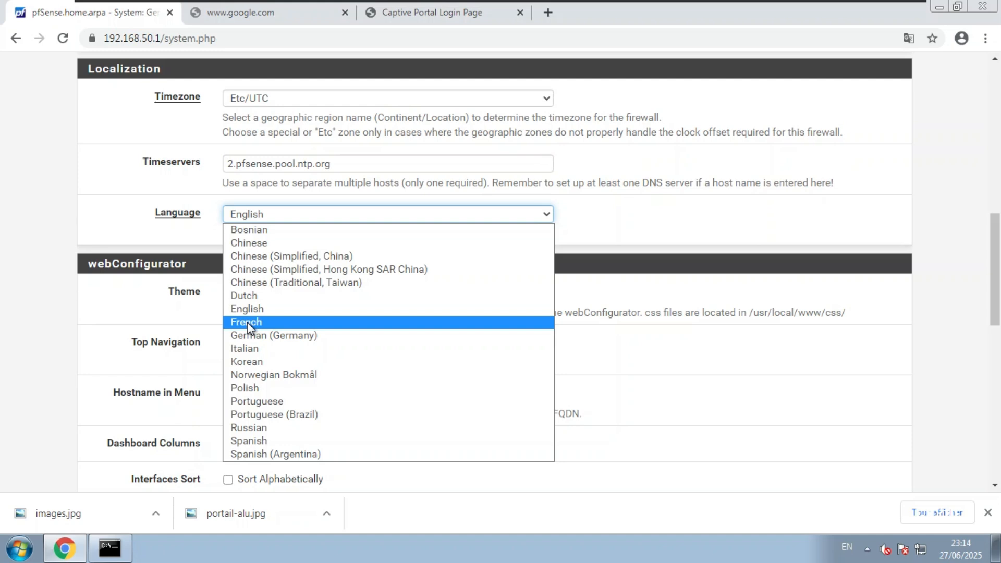
pyautogui.click(177, 313)
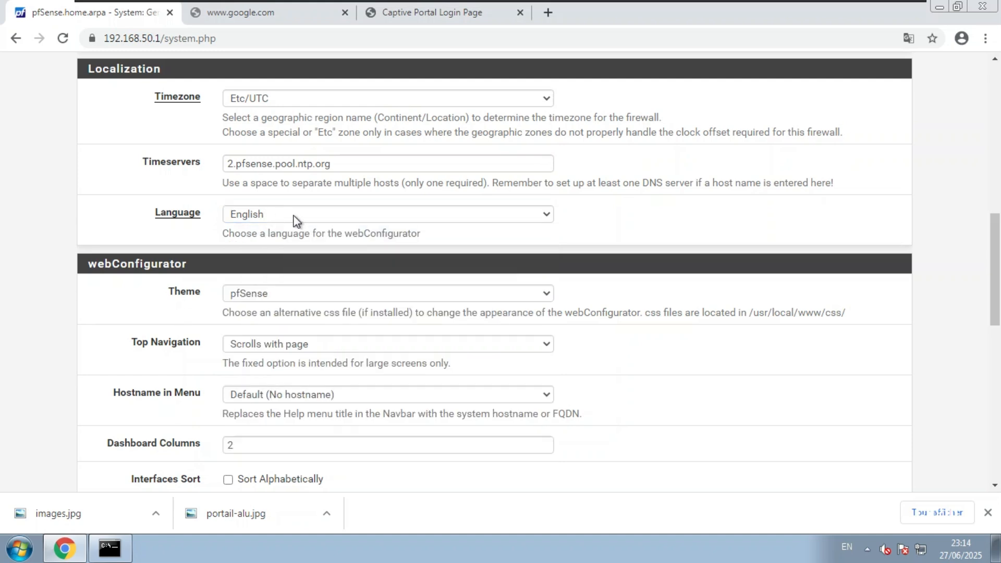
pyautogui.scroll(-6, 115, 298)
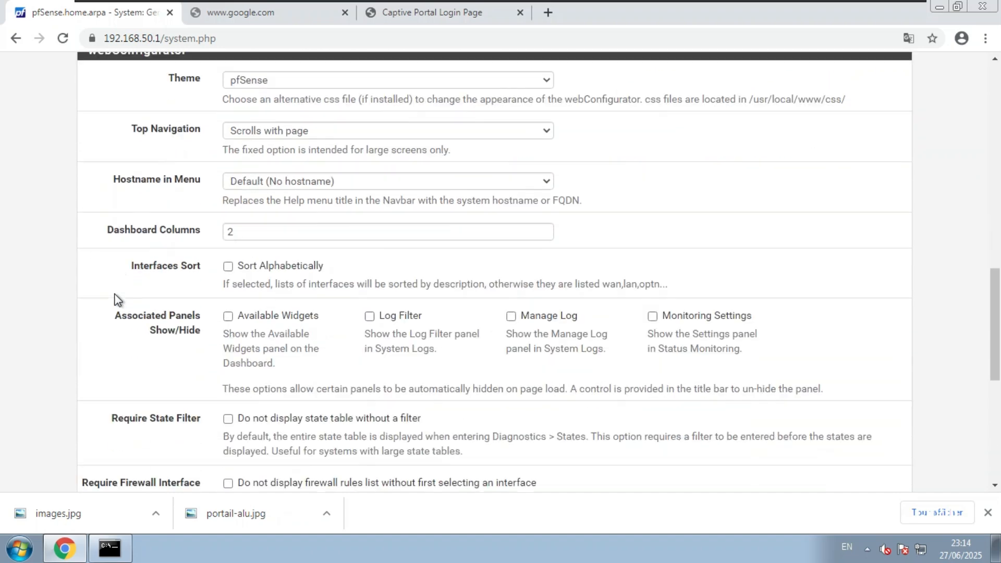
pyautogui.scroll(-4, 116, 298)
pyautogui.scroll(-2, 123, 337)
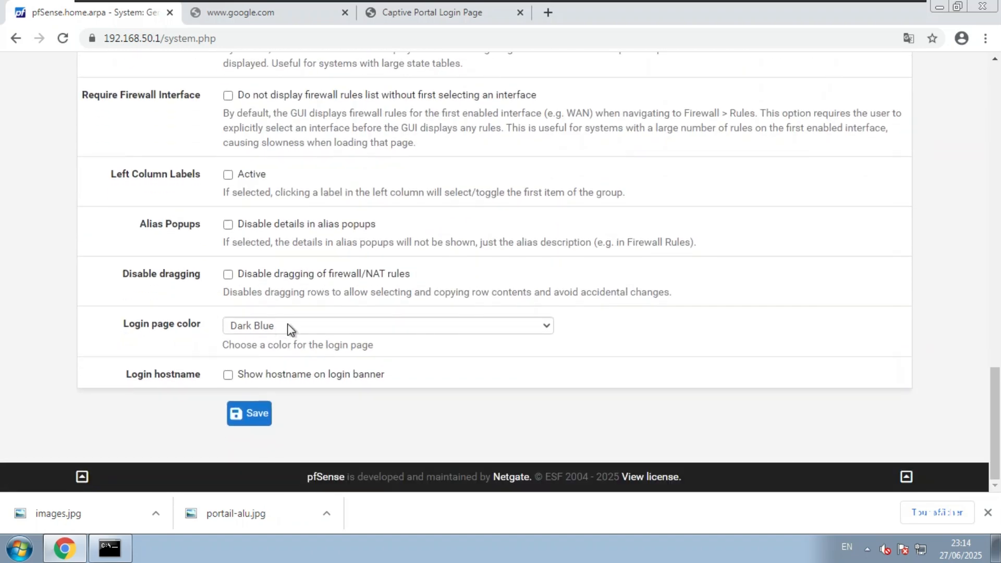
pyautogui.scroll(5, 303, 241)
pyautogui.scroll(4, 304, 241)
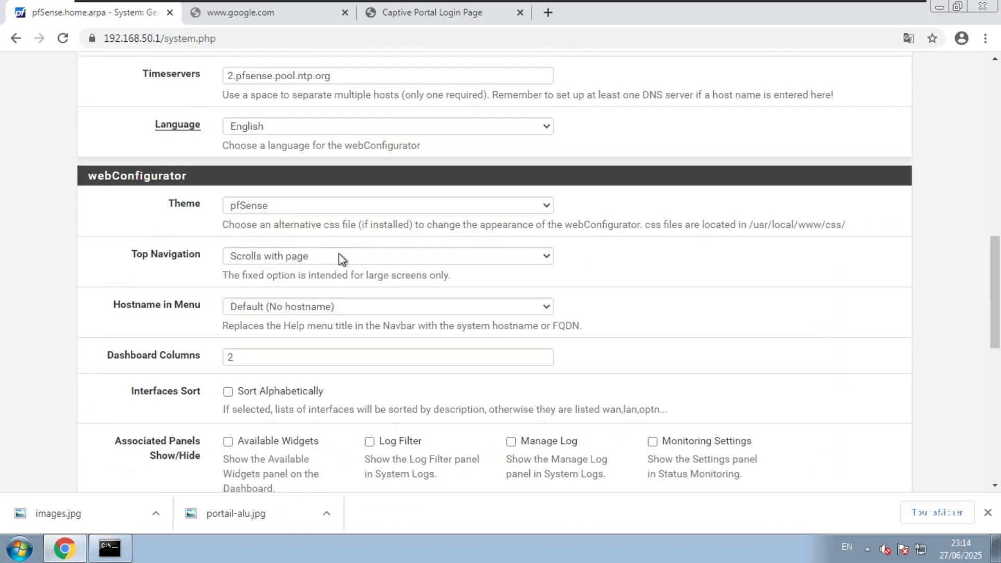
pyautogui.scroll(10, 342, 258)
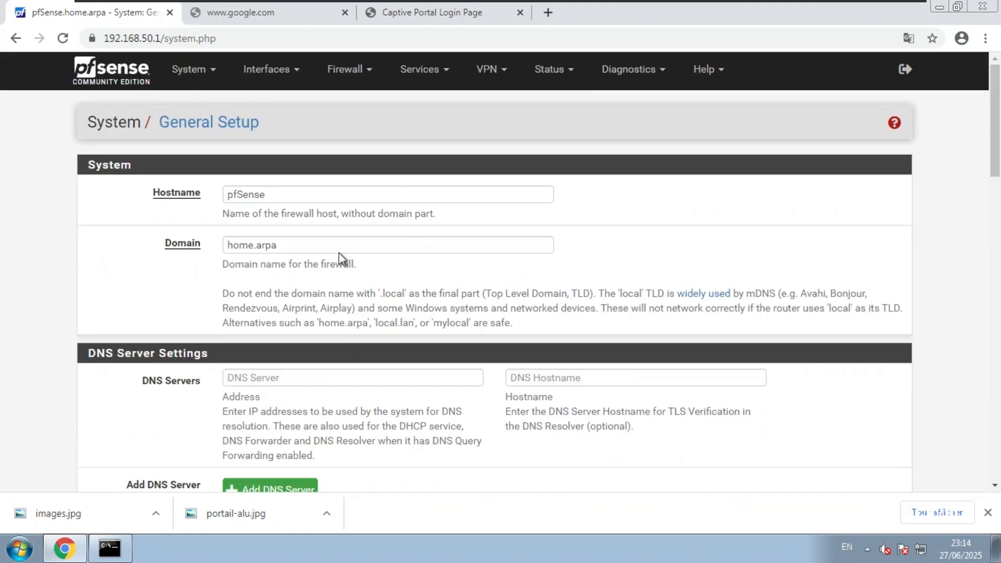
# Set the firewall timezone to Africa/Dakar
pyautogui.scroll(-7, 339, 255)
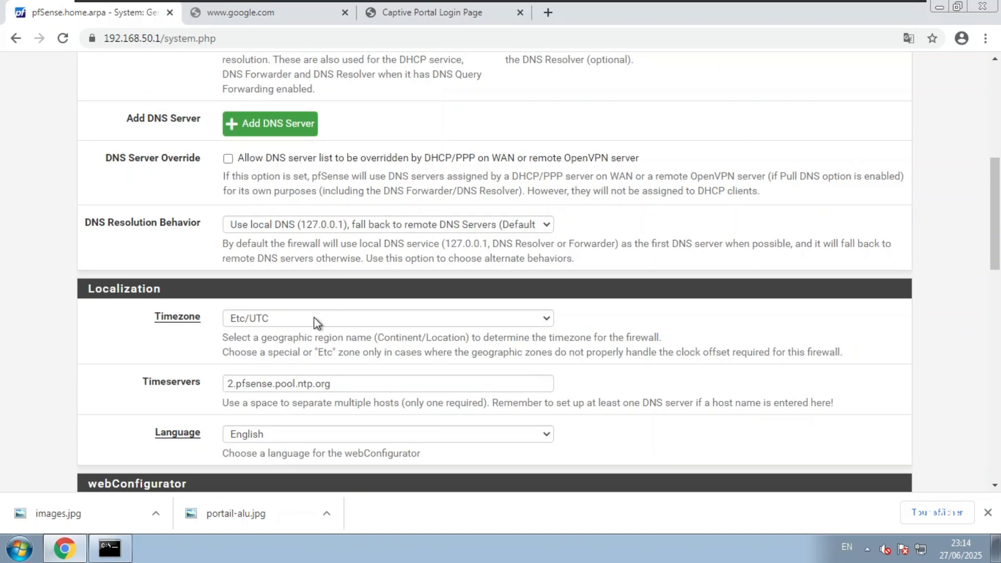
pyautogui.click(314, 318)
pyautogui.scroll(20, 307, 196)
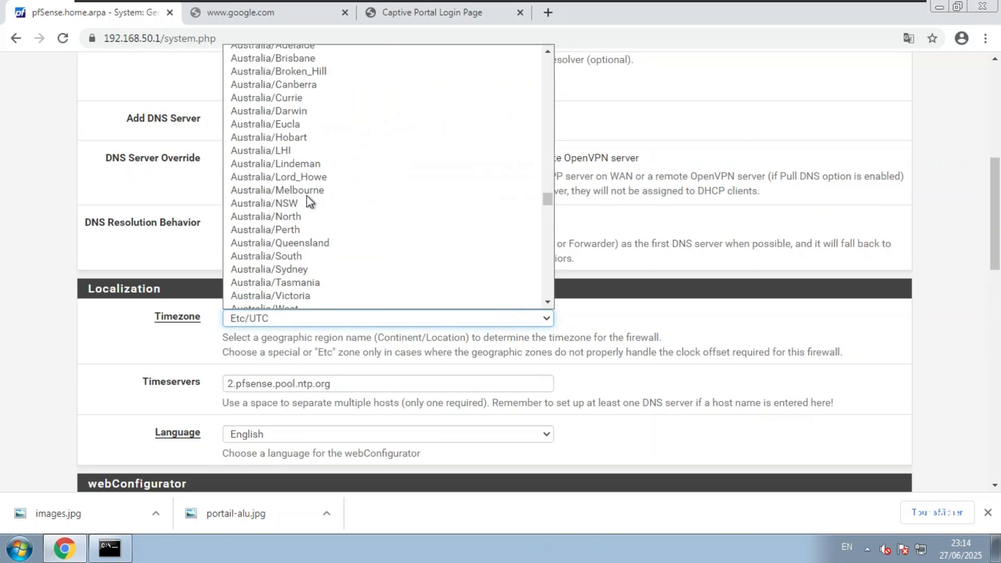
pyautogui.scroll(20, 307, 195)
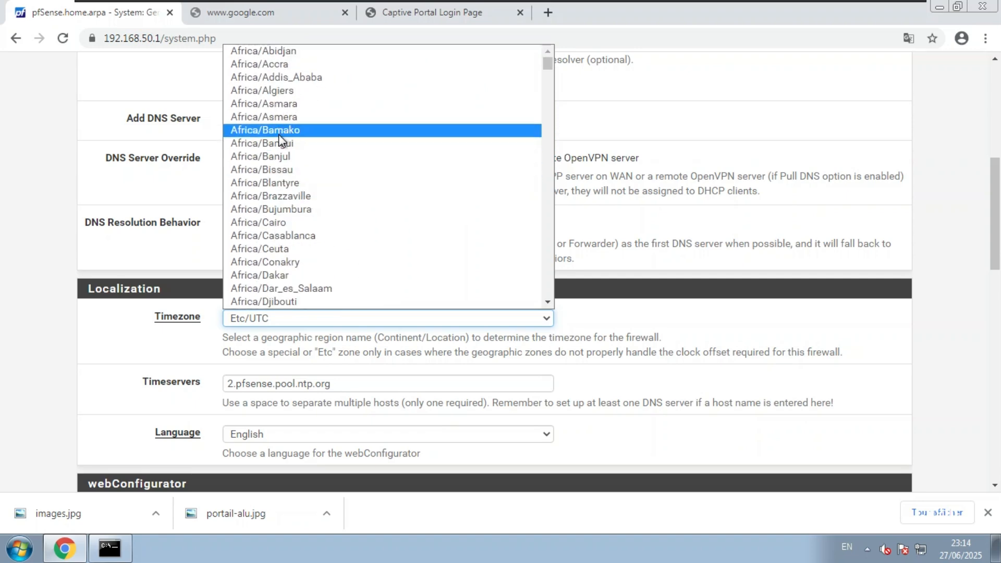
pyautogui.click(288, 275)
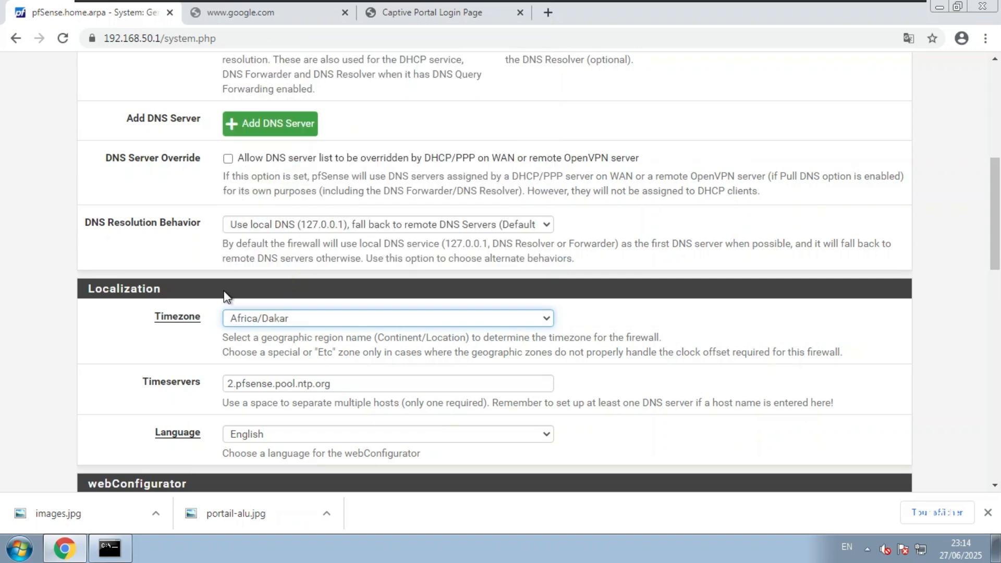
# Keep the pfSense theme, save General Setup, and recheck the captive portal login page
pyautogui.scroll(-3, 98, 319)
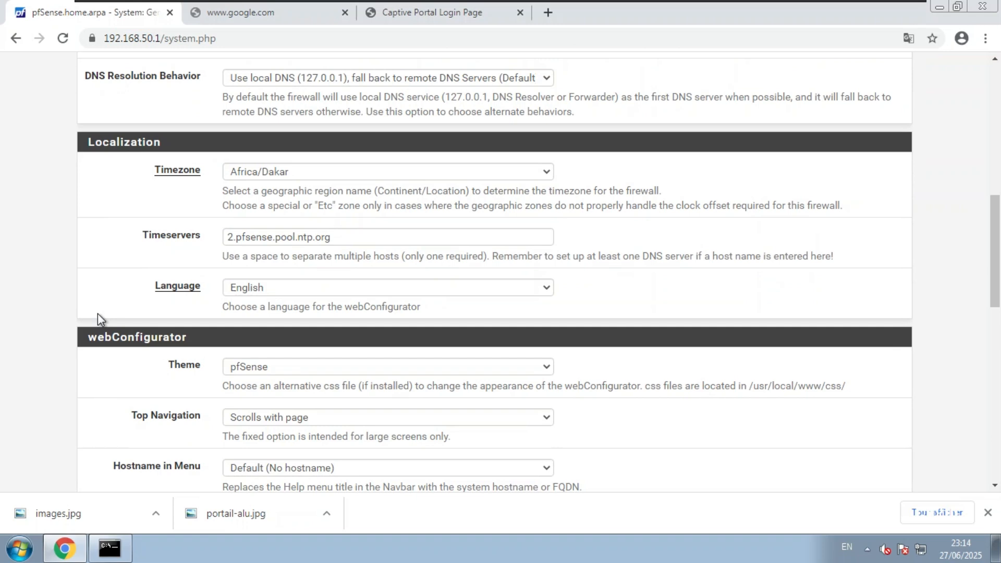
pyautogui.scroll(-4, 149, 342)
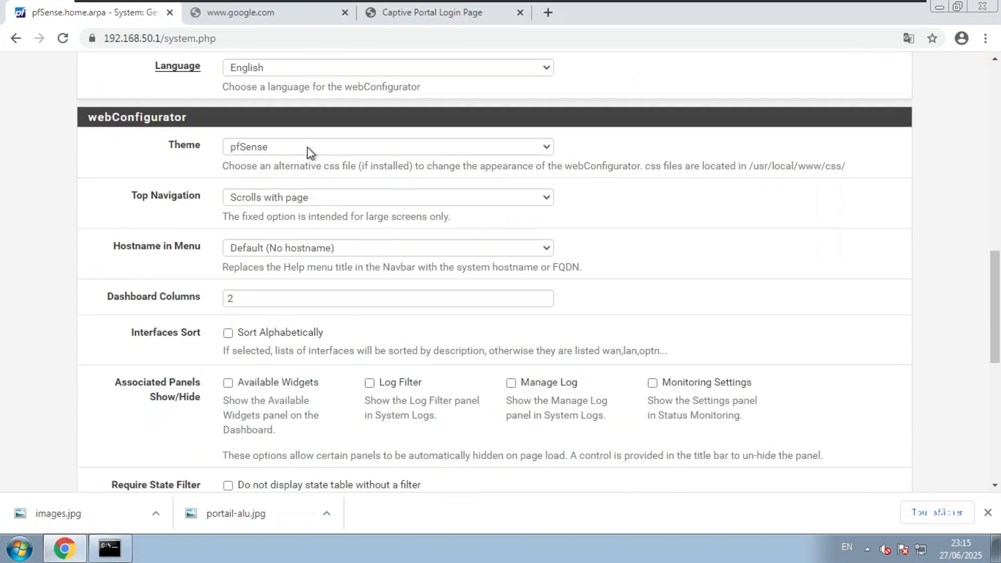
pyautogui.click(317, 147)
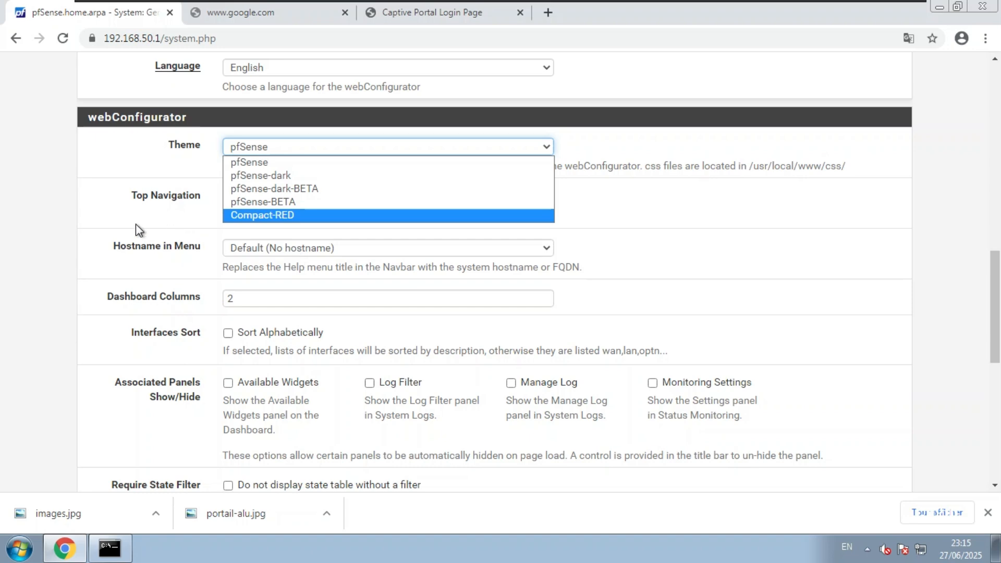
pyautogui.click(87, 229)
pyautogui.scroll(-7, 87, 232)
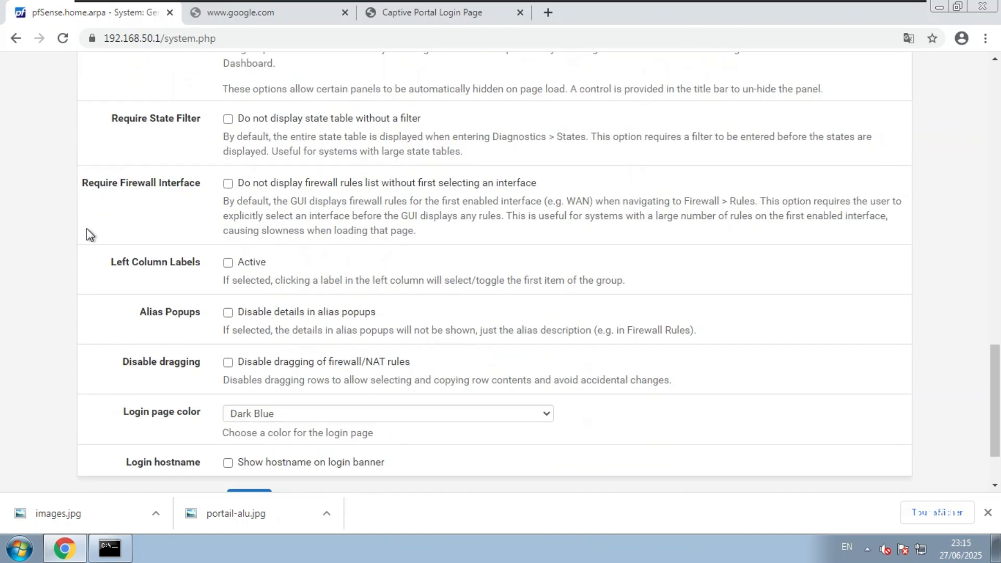
pyautogui.scroll(-2, 87, 229)
pyautogui.click(256, 422)
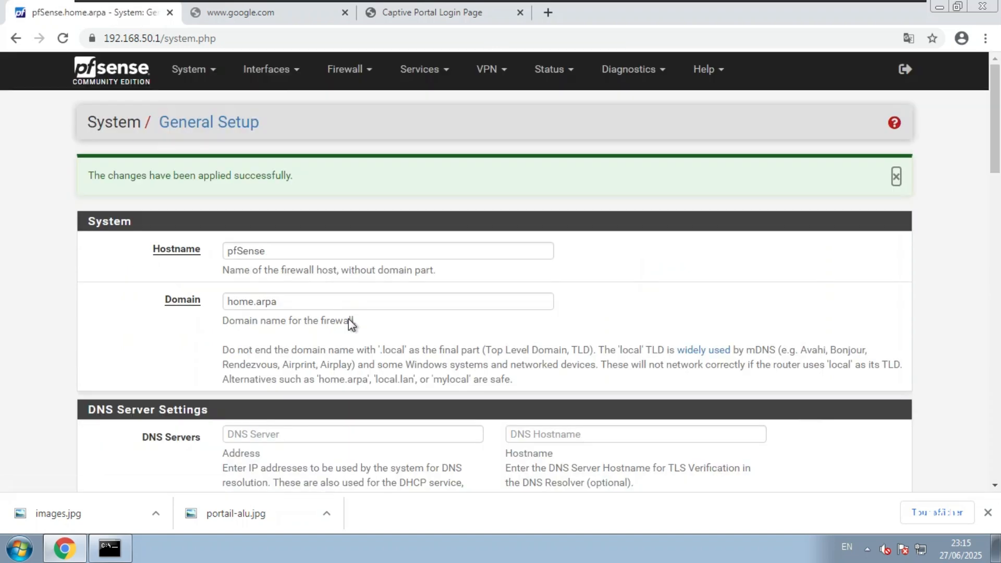
pyautogui.click(469, 13)
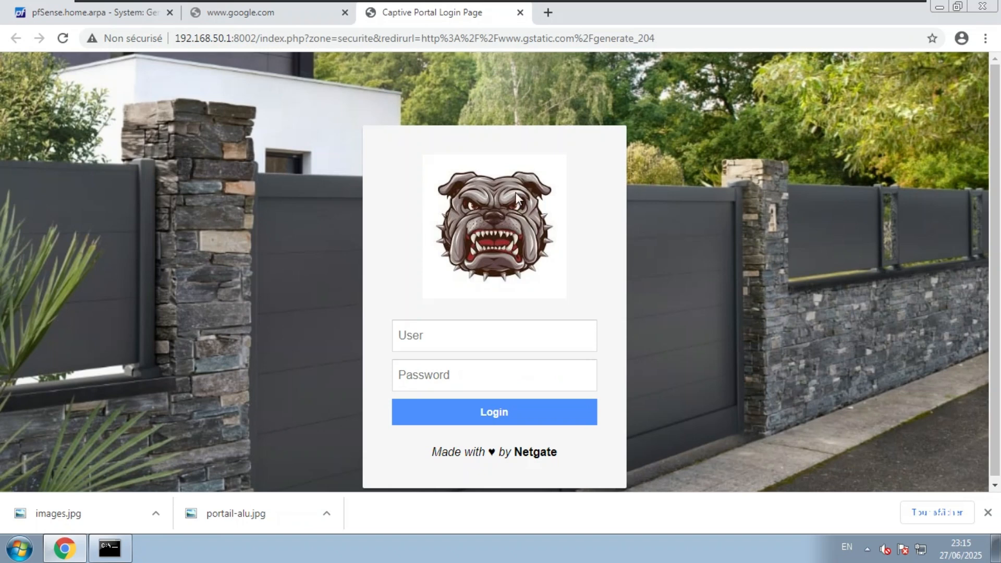